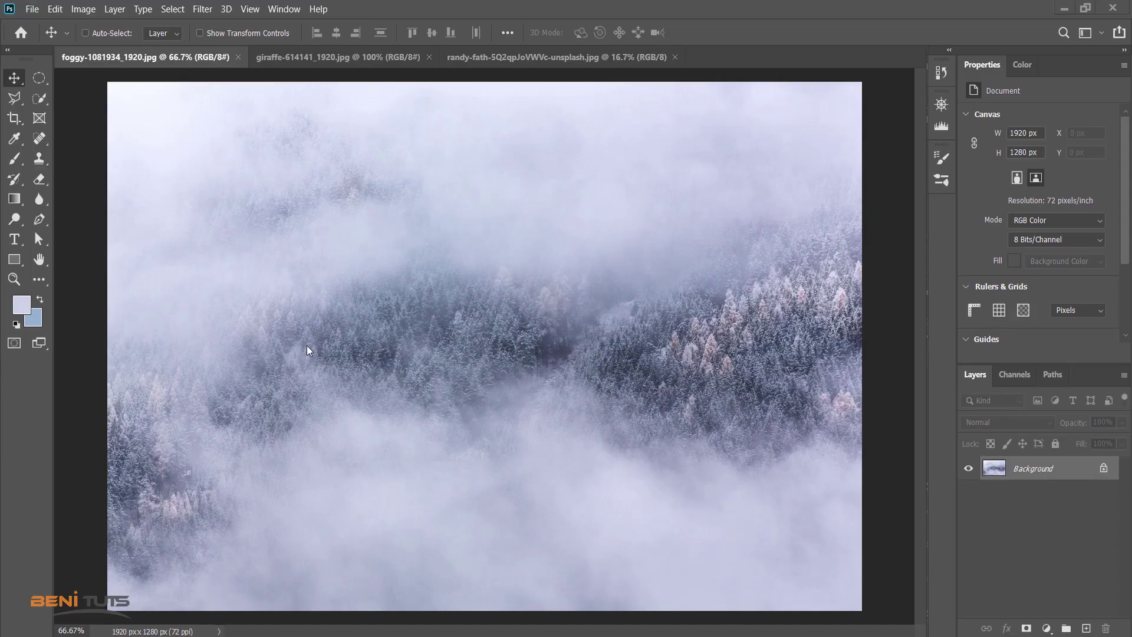
Unlock the forest Background as Layer 0 and view the whole giraffe photo zoomed out
left_click(1103, 469)
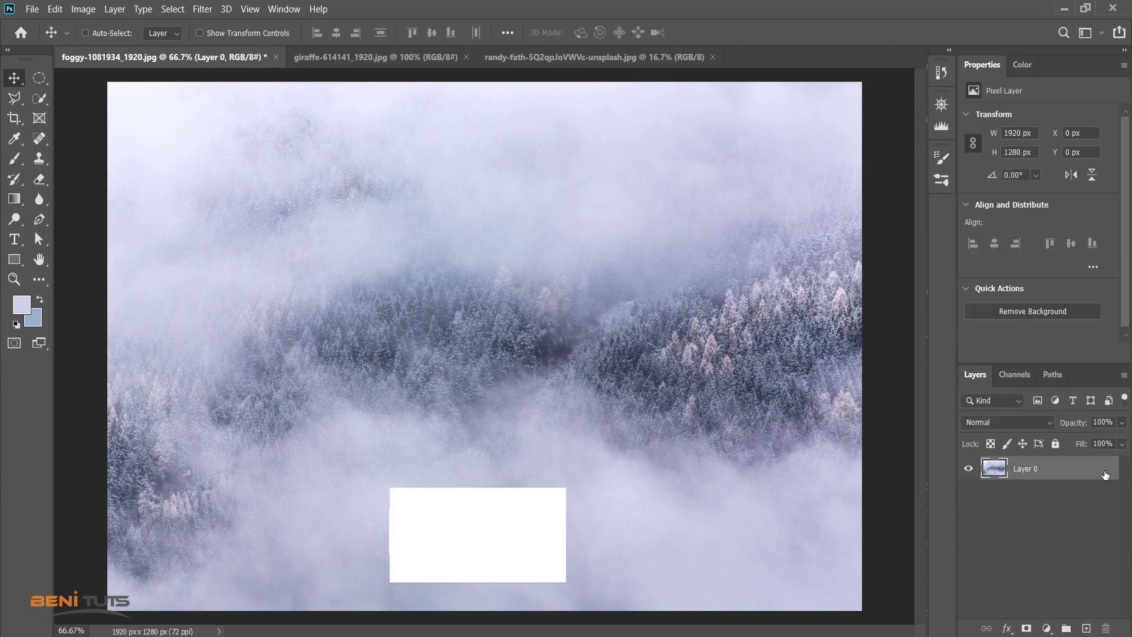
left_click(351, 59)
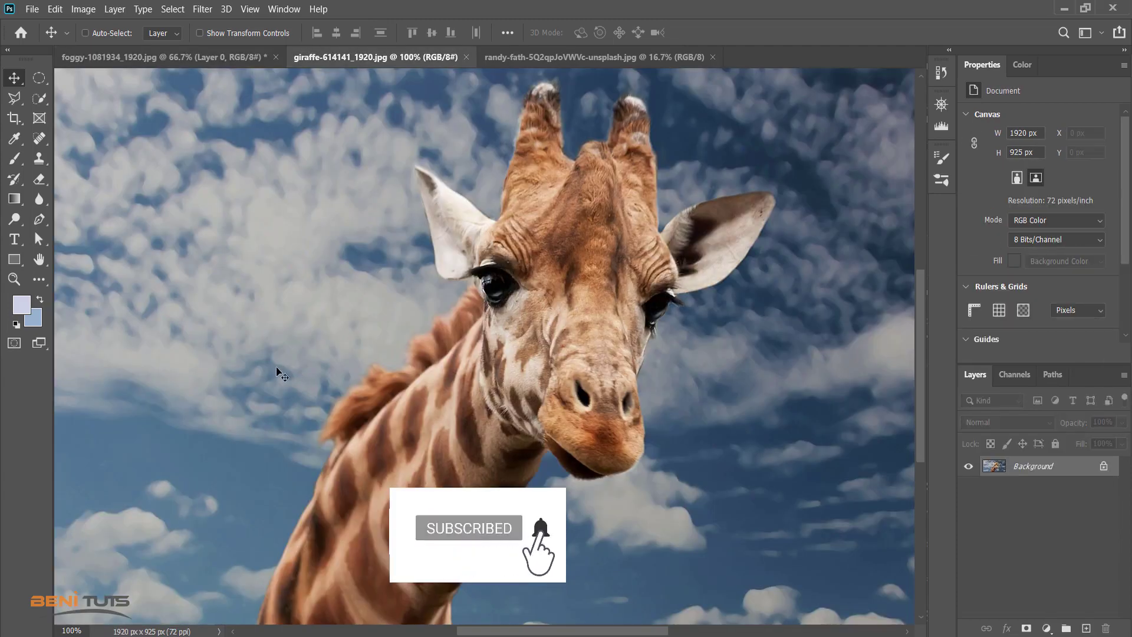
key("ctrl+minus")
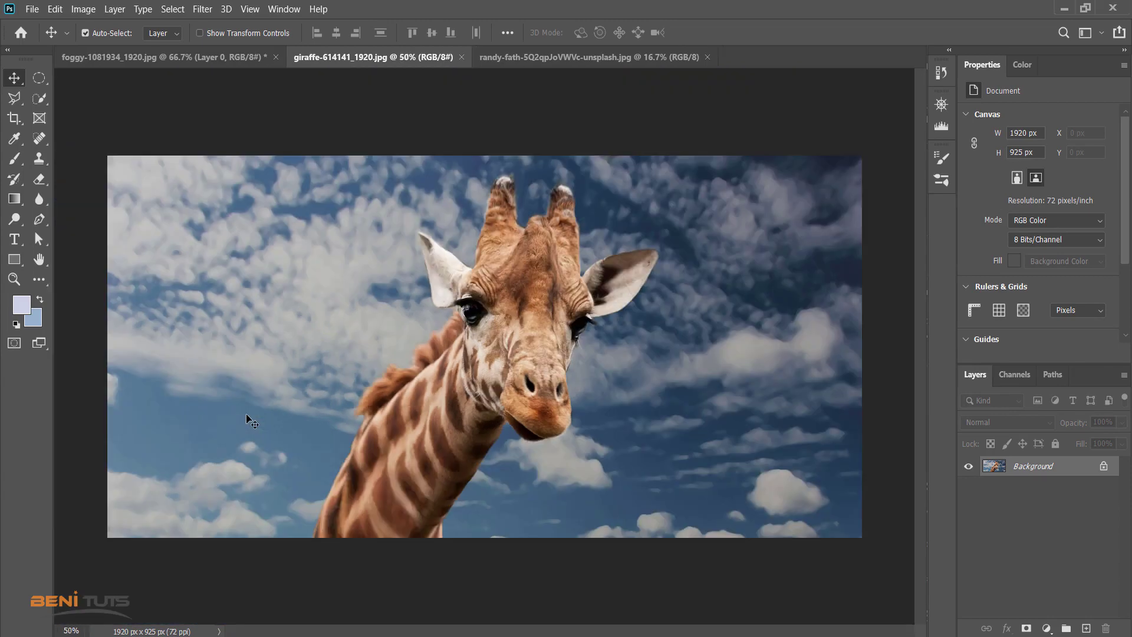
key("ctrl+minus")
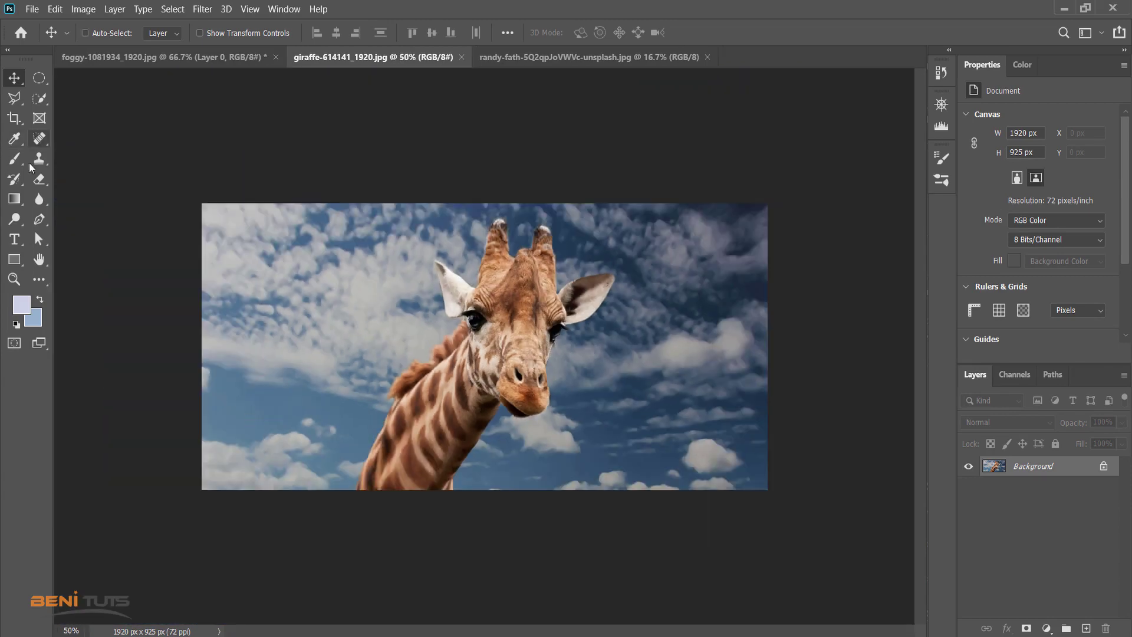
Start a Quick Selection on the giraffe and zoom in on its head edges
left_click(39, 99)
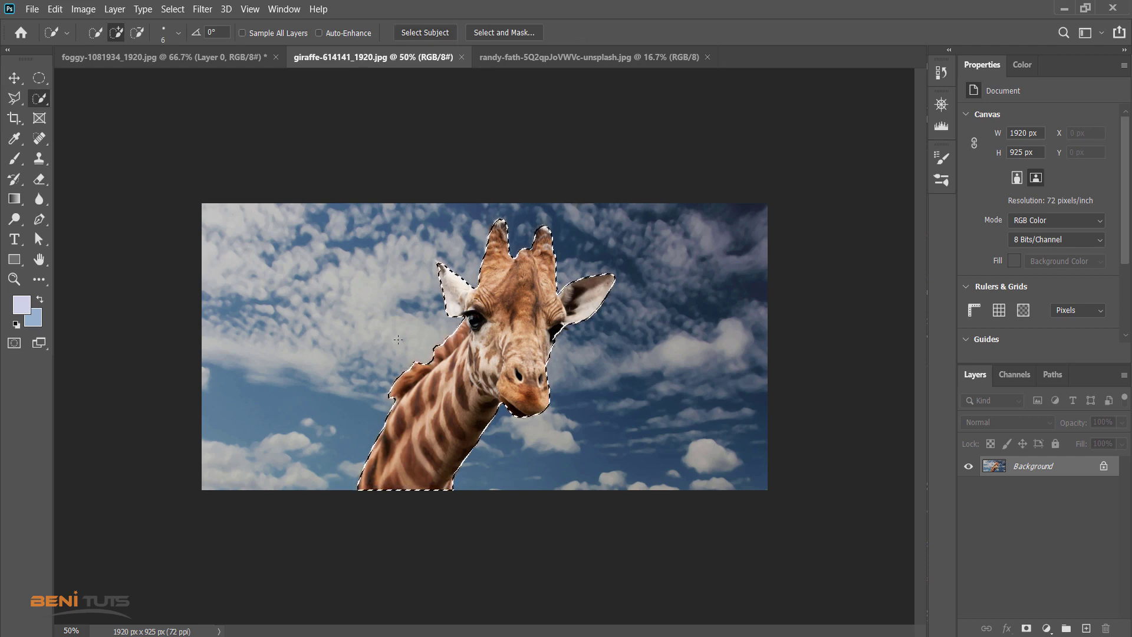
key("ctrl+plus")
key("ctrl+plus")
key("ctrl+plus")
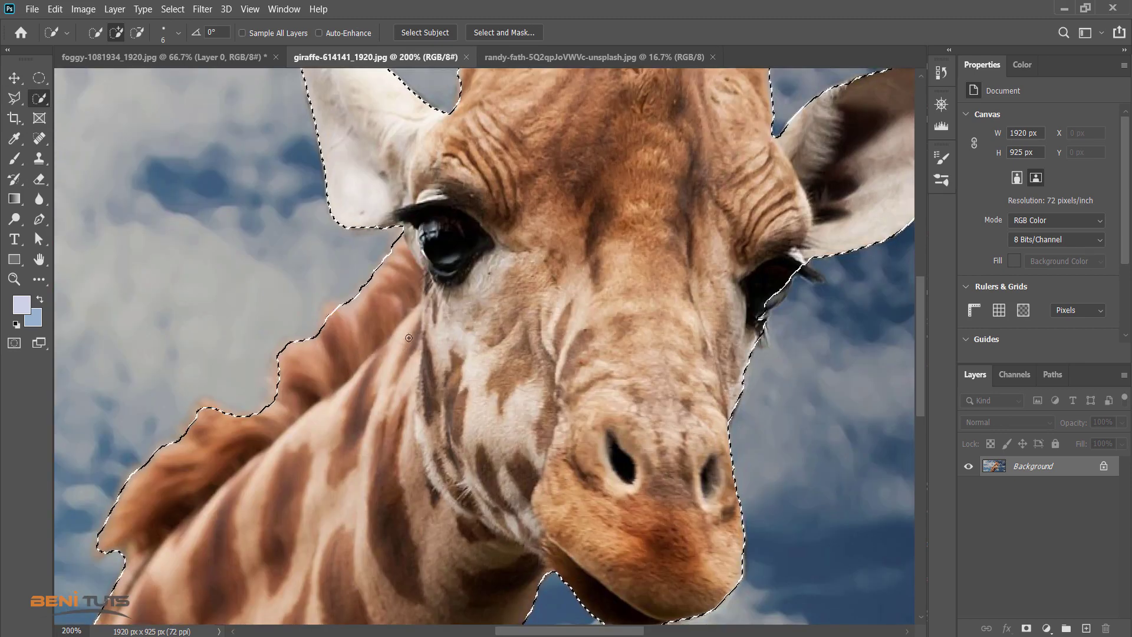
scroll(408, 337, "up", 2)
scroll(408, 337, "up", 1)
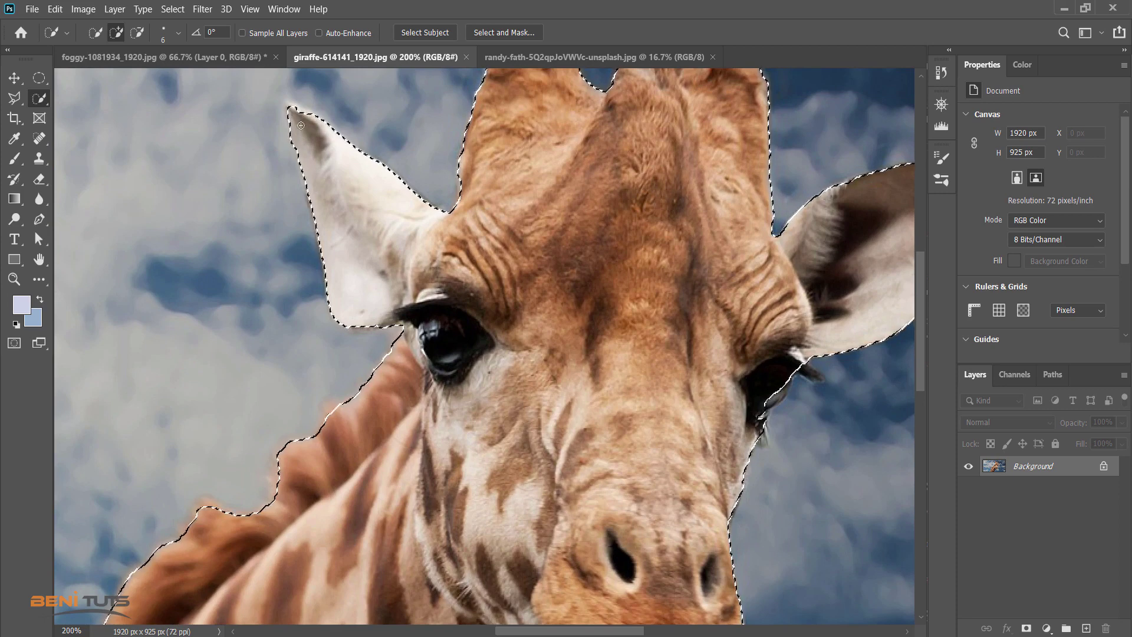
scroll(699, 359, "up", 2)
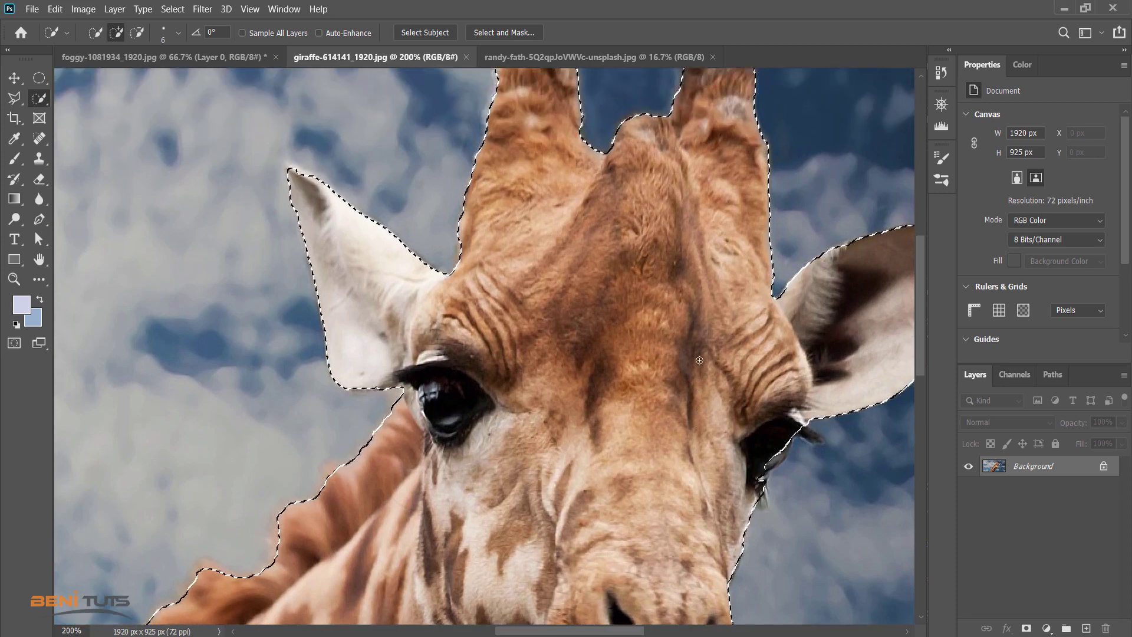
scroll(699, 360, "up", 3)
scroll(708, 389, "down", 2)
scroll(710, 405, "down", 3)
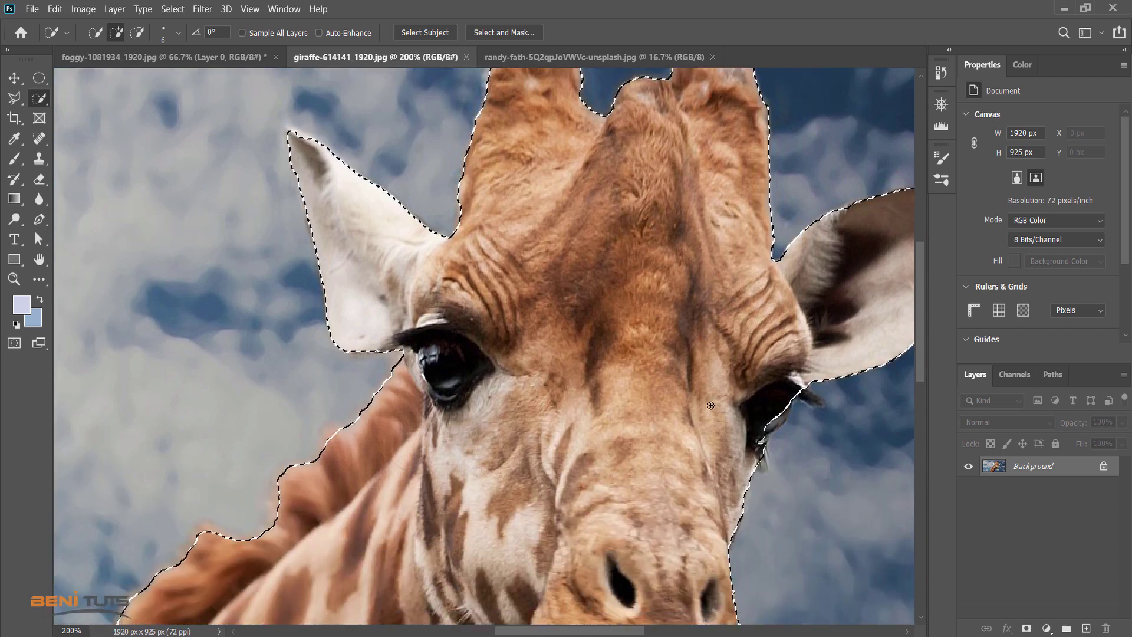
scroll(710, 405, "down", 1)
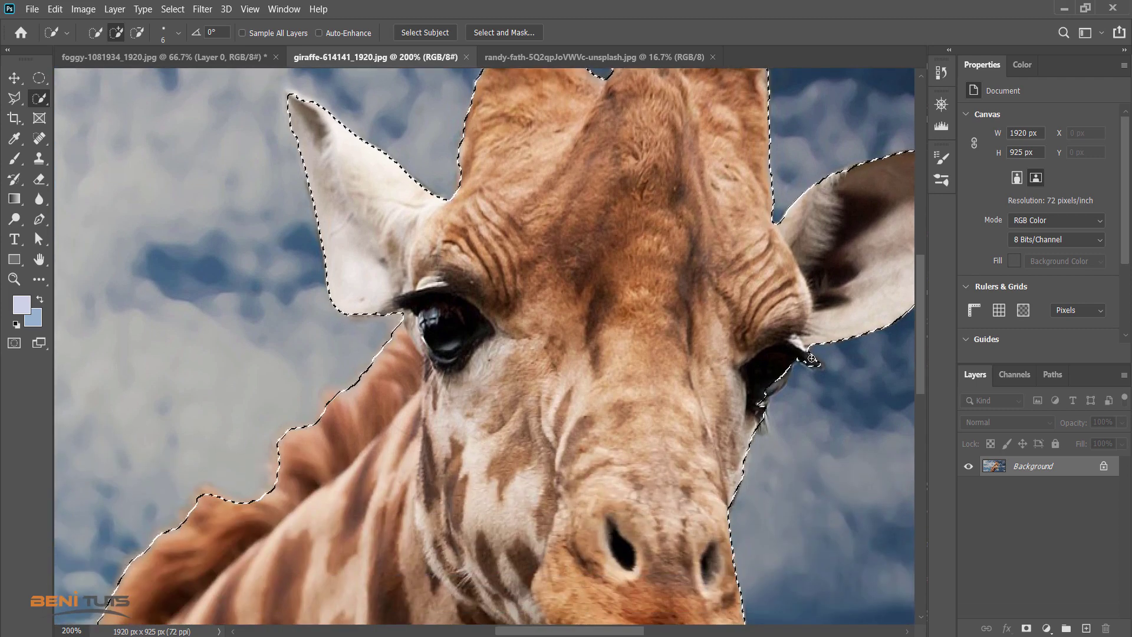
Refine the selection around the eye, ears and chin, then zoom out to check it
left_click_drag(812, 358, 787, 398)
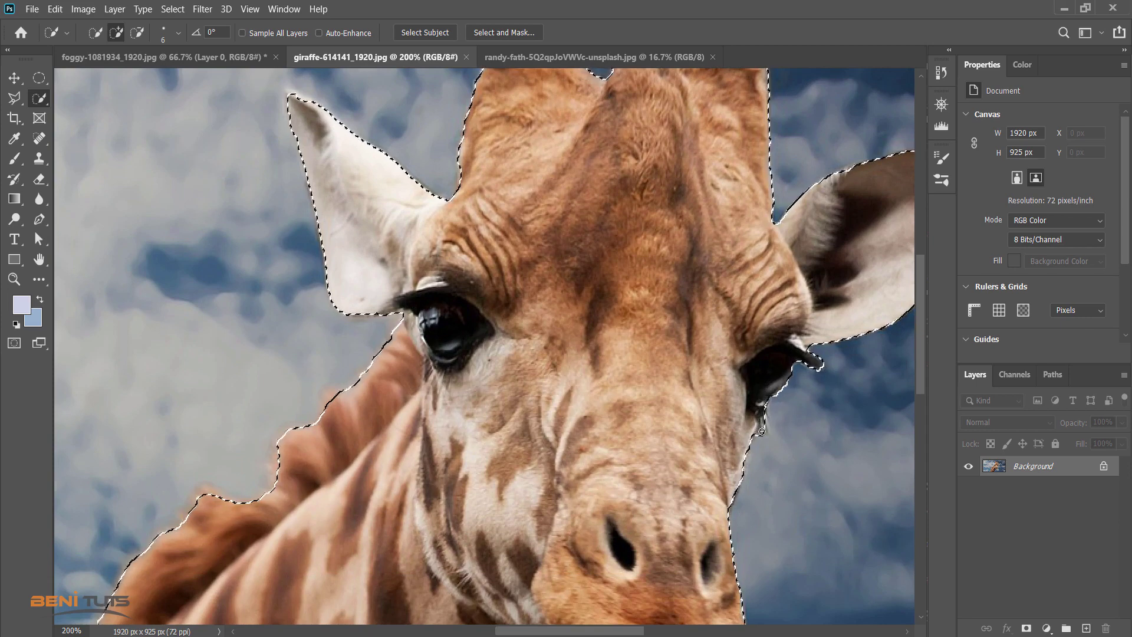
scroll(608, 423, "down", 1)
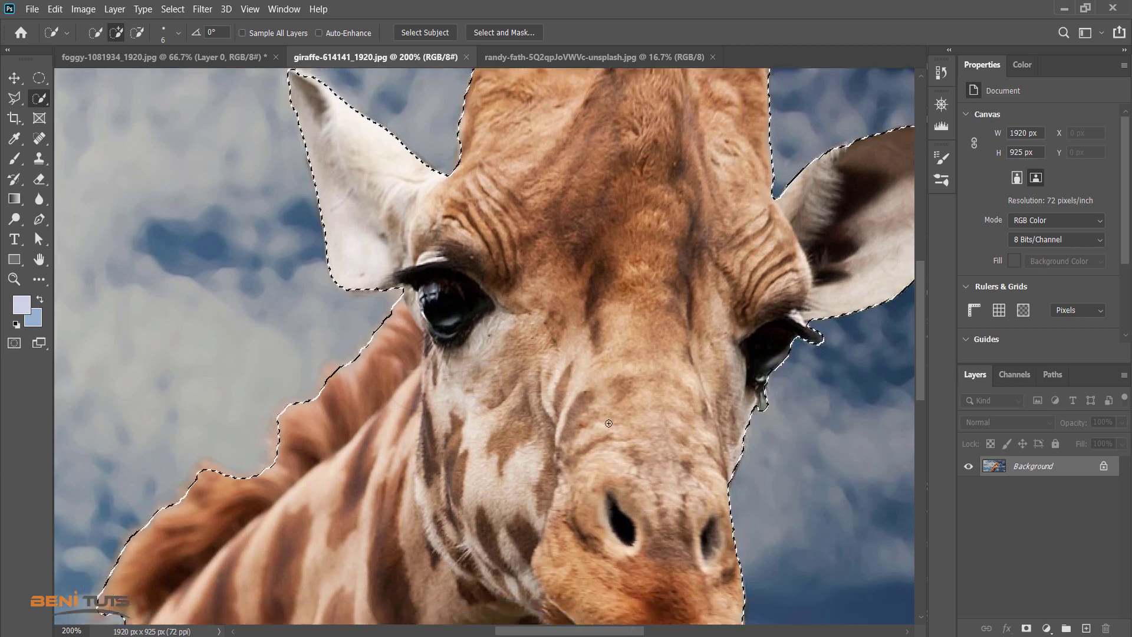
scroll(608, 423, "down", 4)
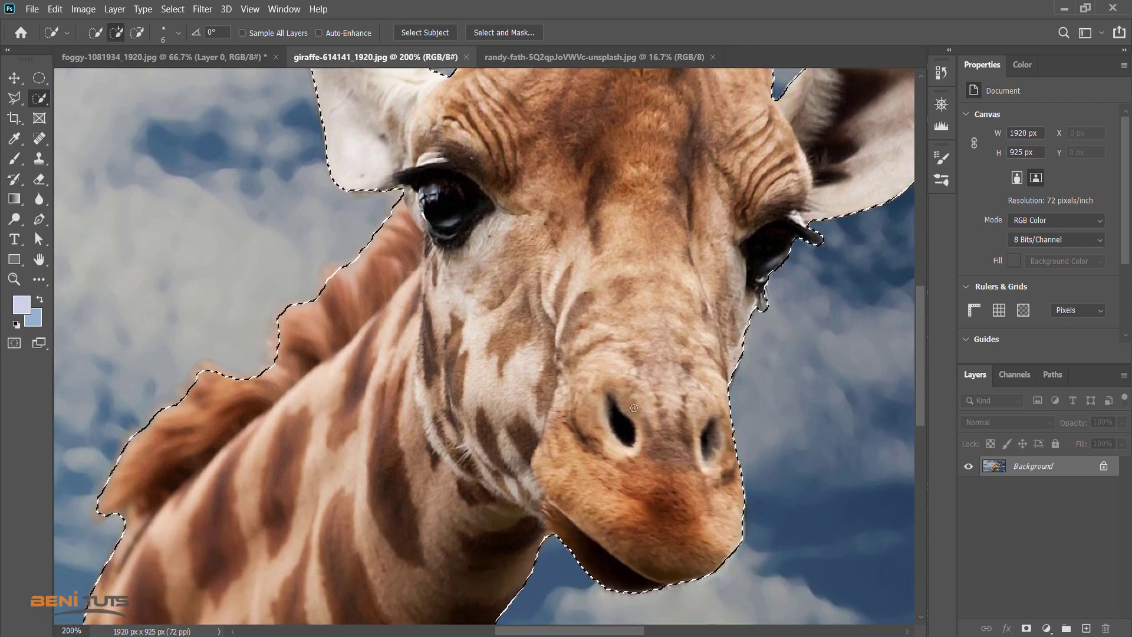
scroll(633, 407, "down", 2)
scroll(634, 407, "down", 1)
scroll(633, 408, "down", 4)
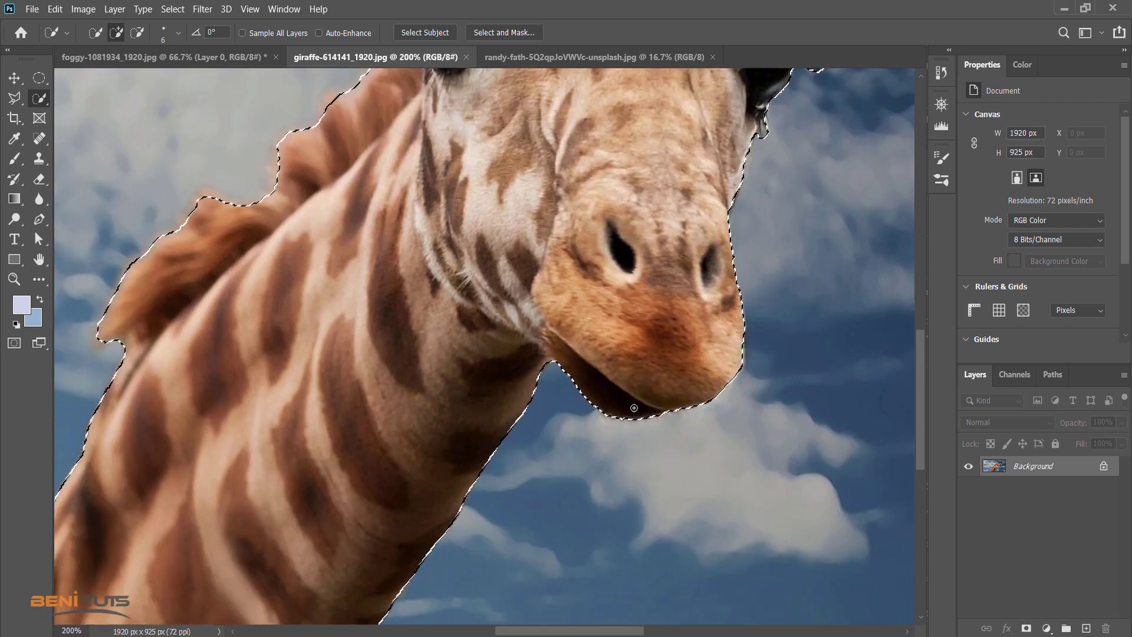
scroll(634, 407, "down", 2)
scroll(634, 407, "down", 4)
scroll(643, 501, "down", 2)
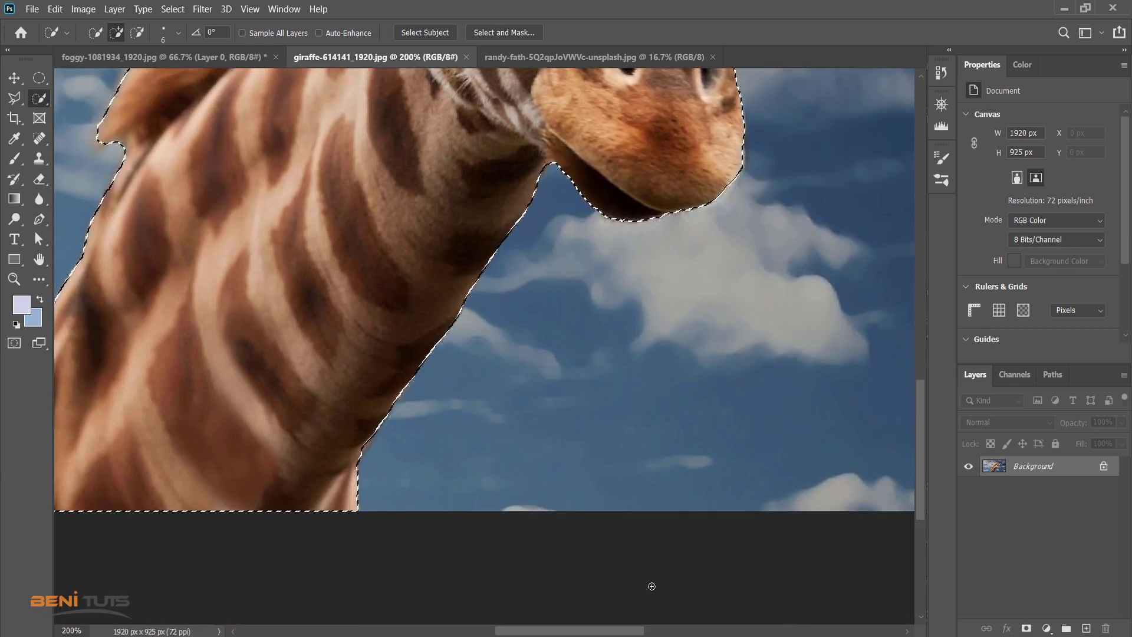
key("ctrl+minus")
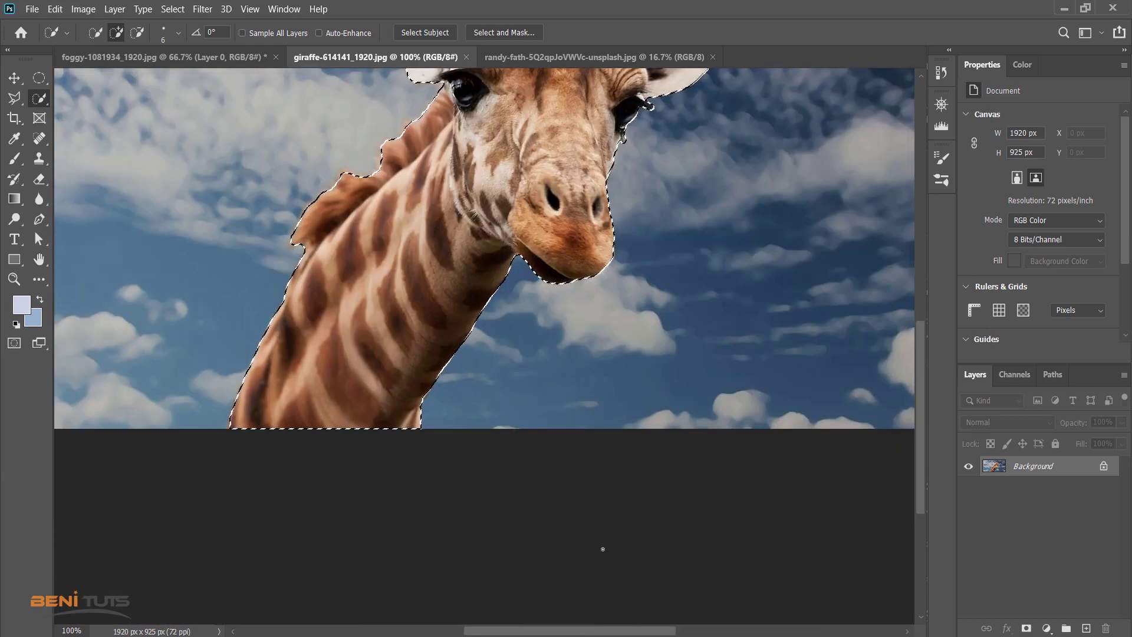
scroll(602, 549, "up", 5)
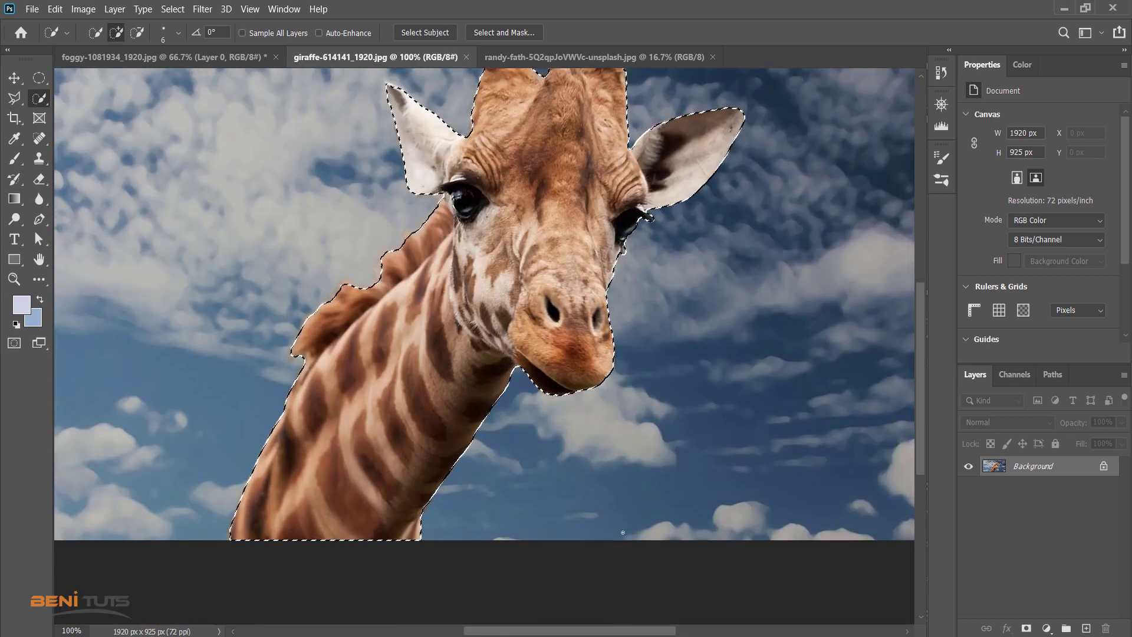
Add a layer mask and give its Select and Mask edge a 1 px radius, slight smoothing and feathering
left_click(1026, 628)
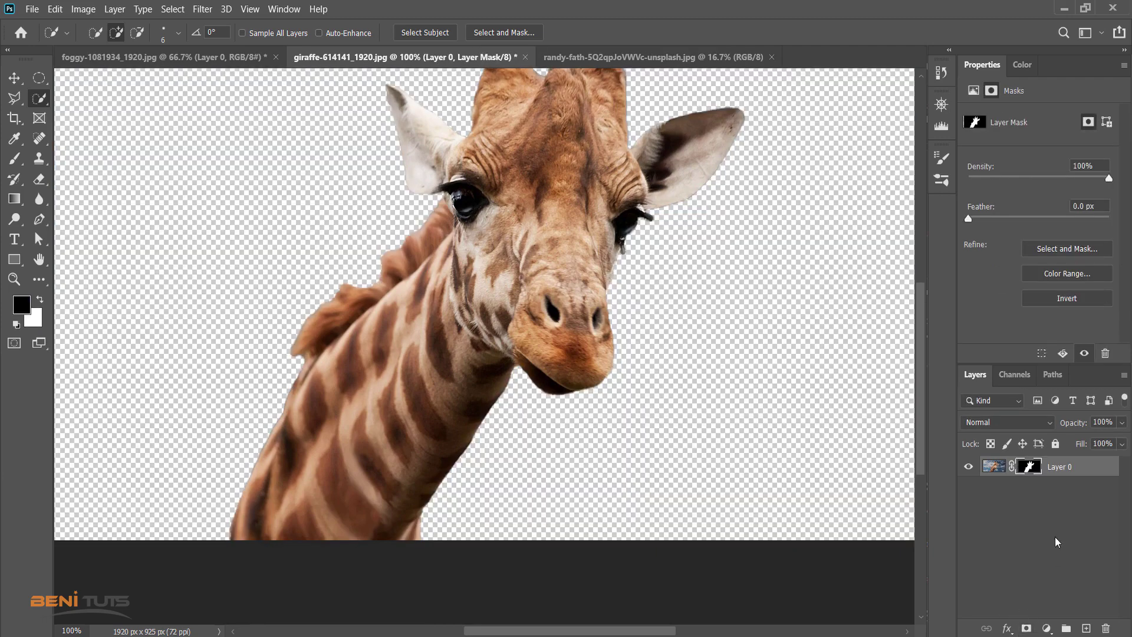
double_click(1029, 467)
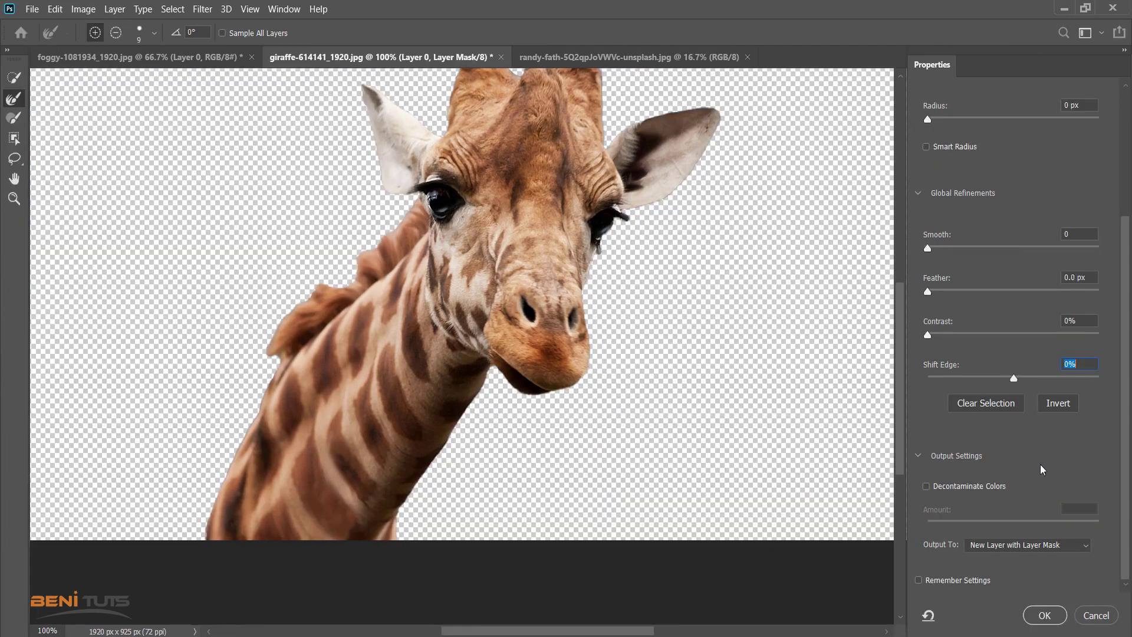
left_click(934, 121)
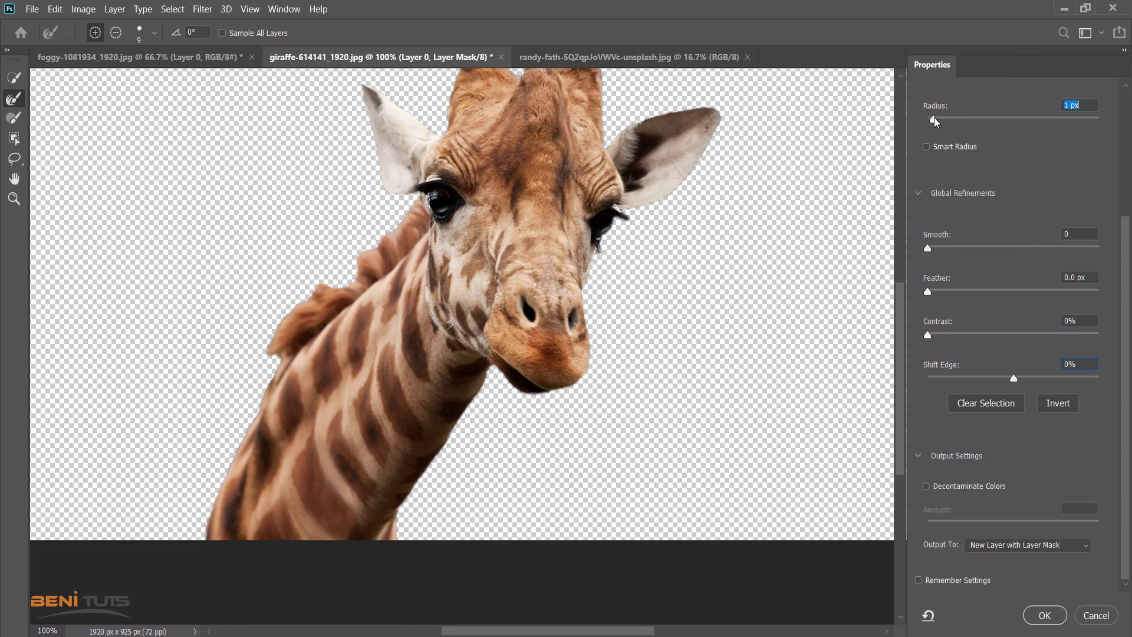
left_click(931, 248)
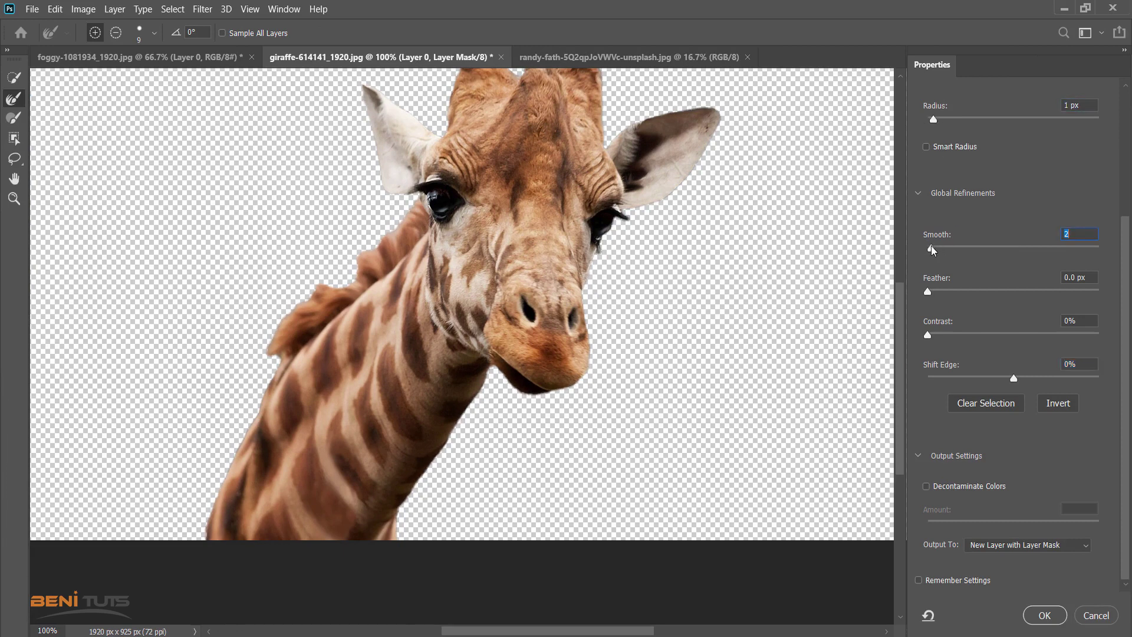
left_click(932, 291)
Add edge contrast, shift the edge inward, enable Decontaminate Colors and output to Layer 0 copy
left_click(934, 335)
left_click(1013, 378)
left_click_drag(1011, 384, 1008, 384)
left_click(925, 487)
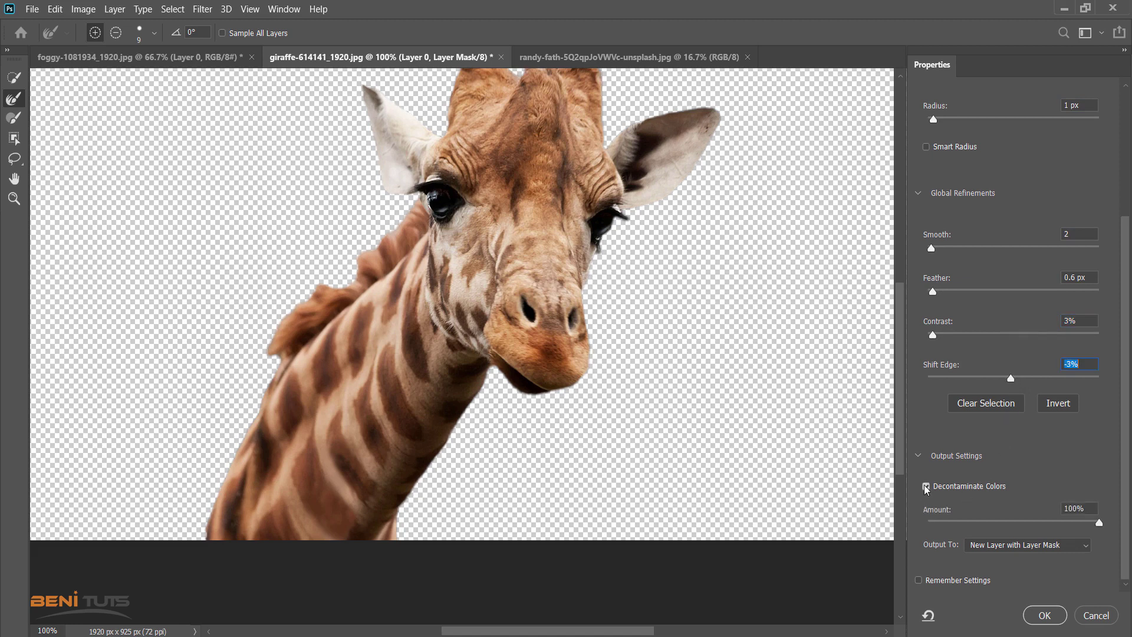
left_click(1042, 615)
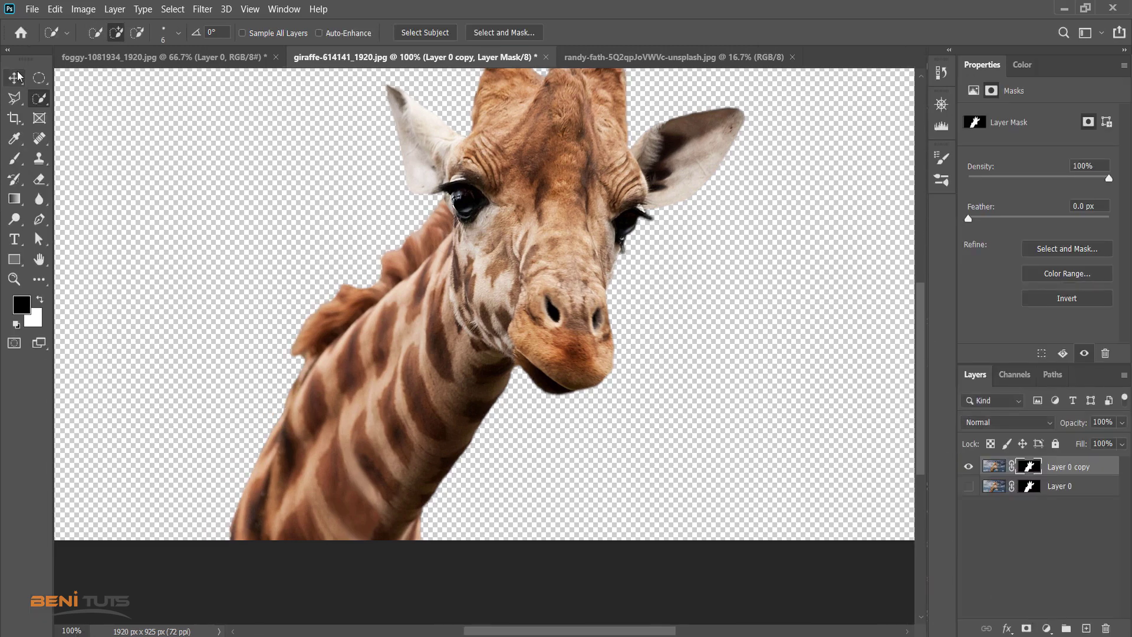
Bring the cut-out giraffe into the forest and scale it to about 56% above the treetops
mouse_move(537, 272)
left_mouse_down()
mouse_move(217, 51)
mouse_move(472, 386)
mouse_move(485, 393)
mouse_move(570, 292)
left_mouse_up()
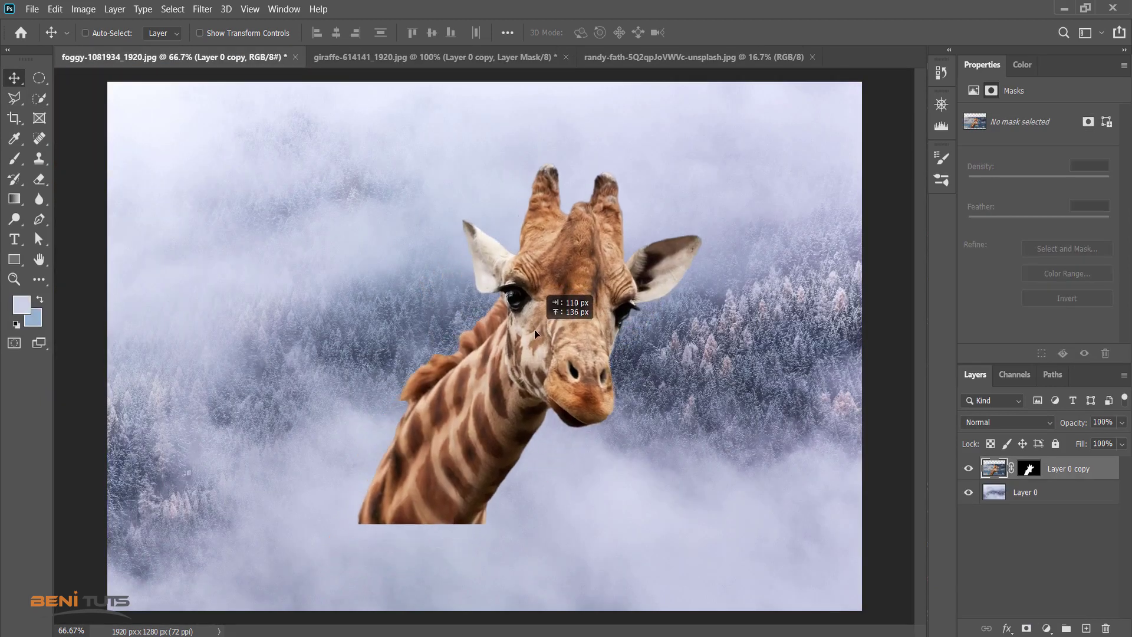
key("ctrl+minus")
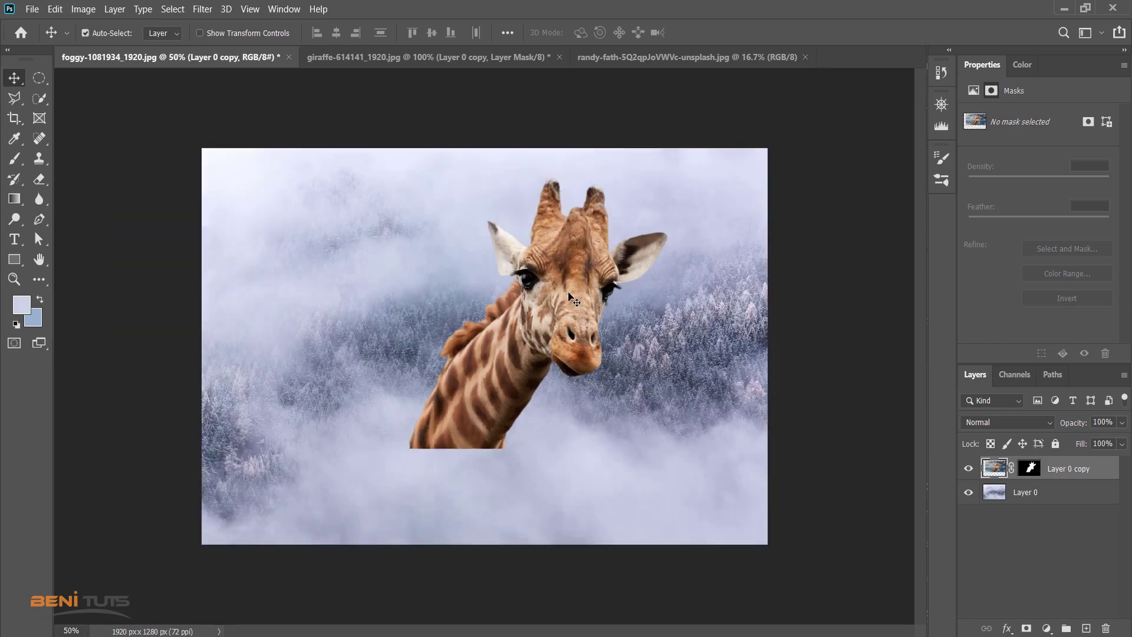
key("ctrl+minus")
key("ctrl+t")
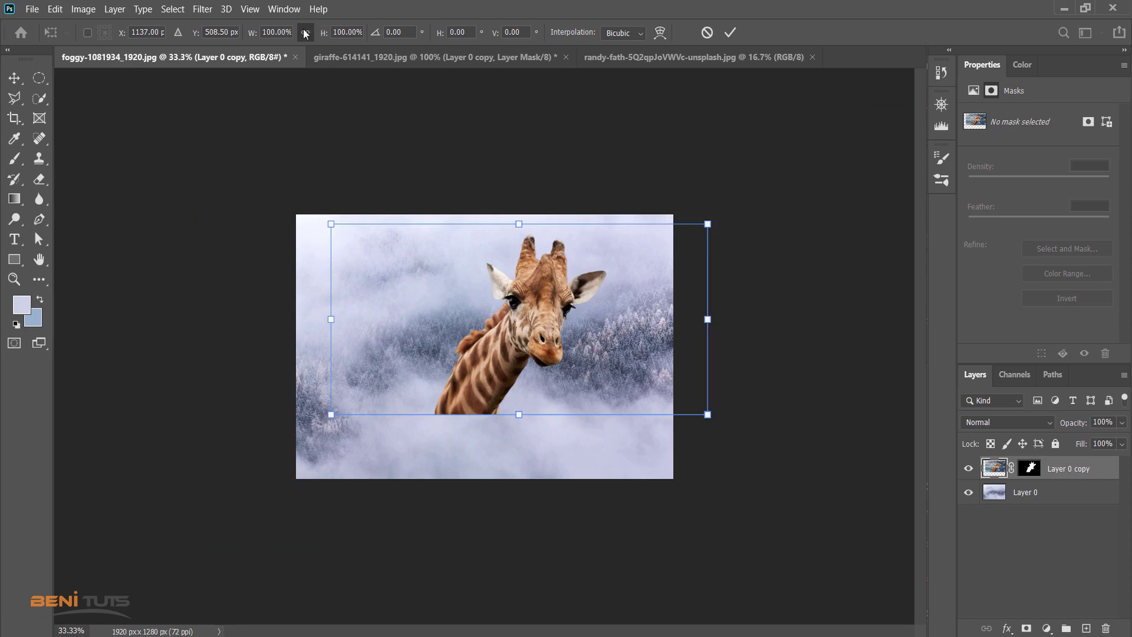
left_click_drag(330, 226, 455, 285)
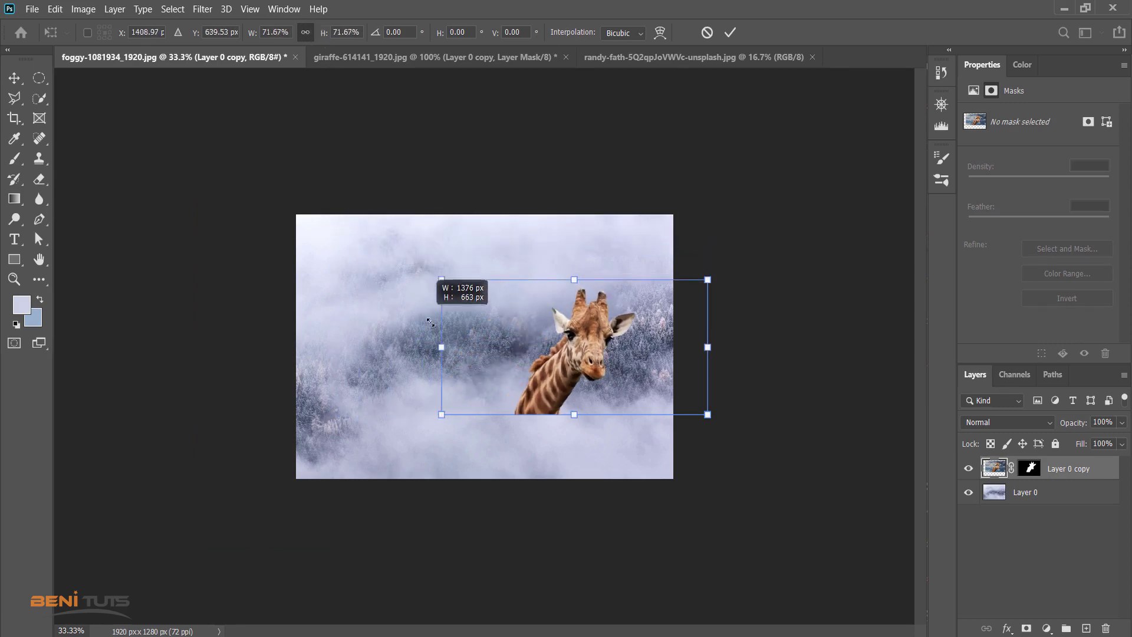
left_click_drag(572, 391, 529, 355)
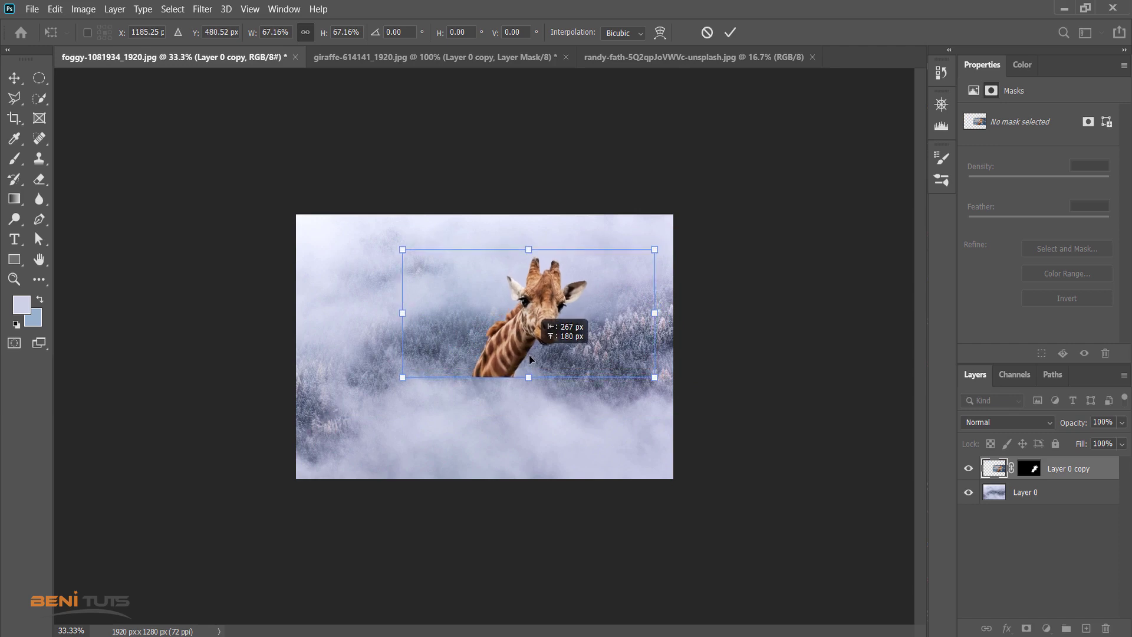
left_click_drag(403, 250, 443, 271)
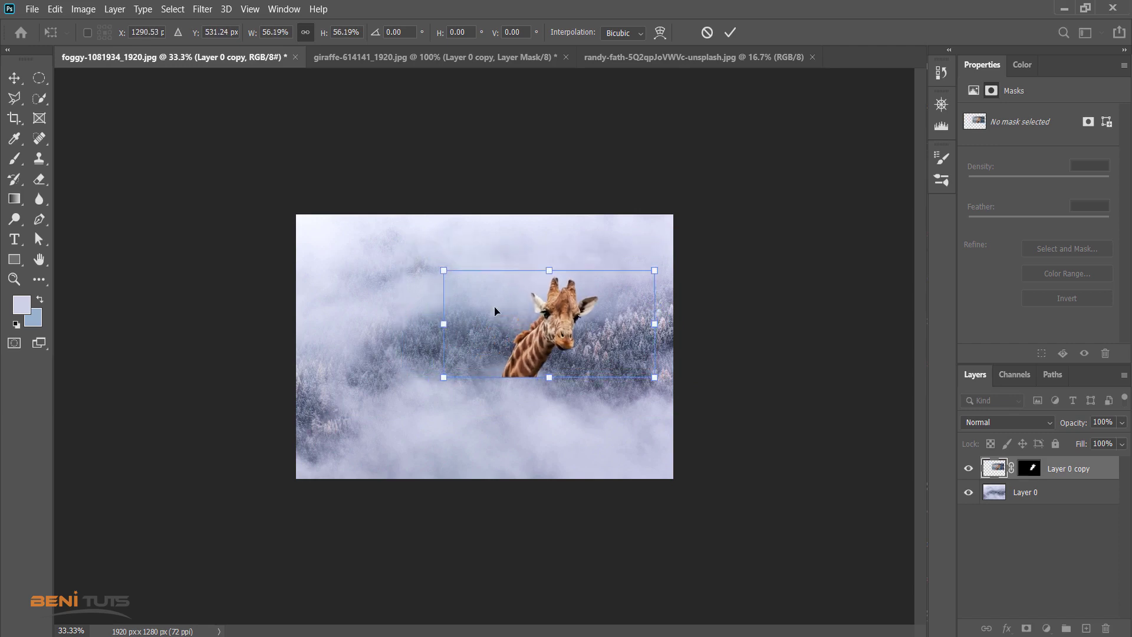
left_click_drag(543, 330, 523, 325)
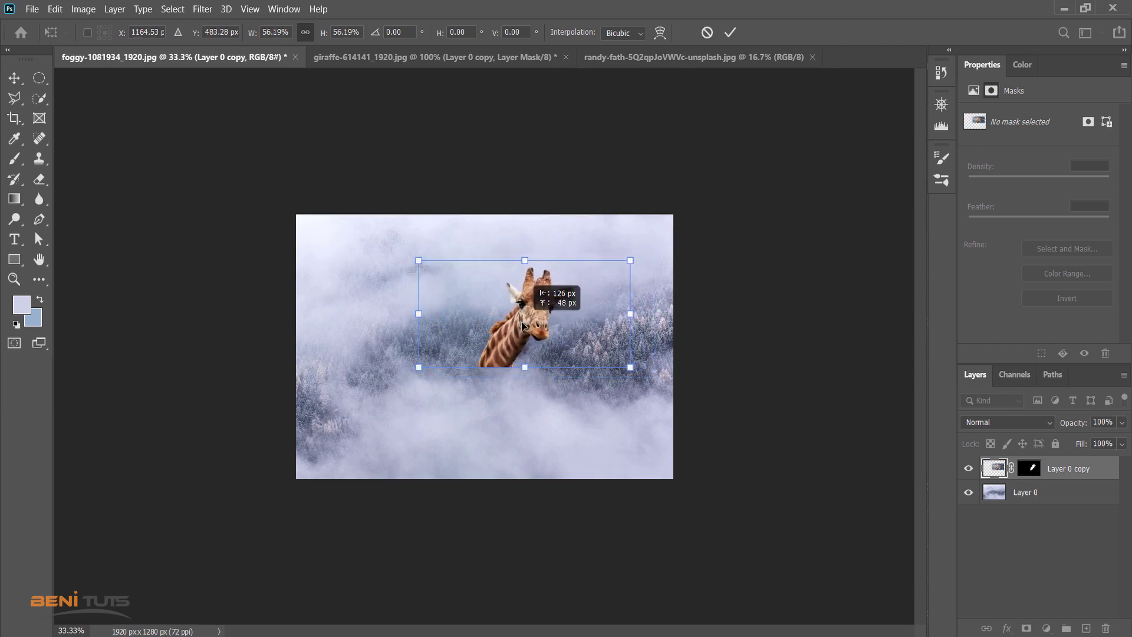
left_click(730, 33)
Fit the view and nudge the giraffe head into place with the Move tool
double_click(14, 278)
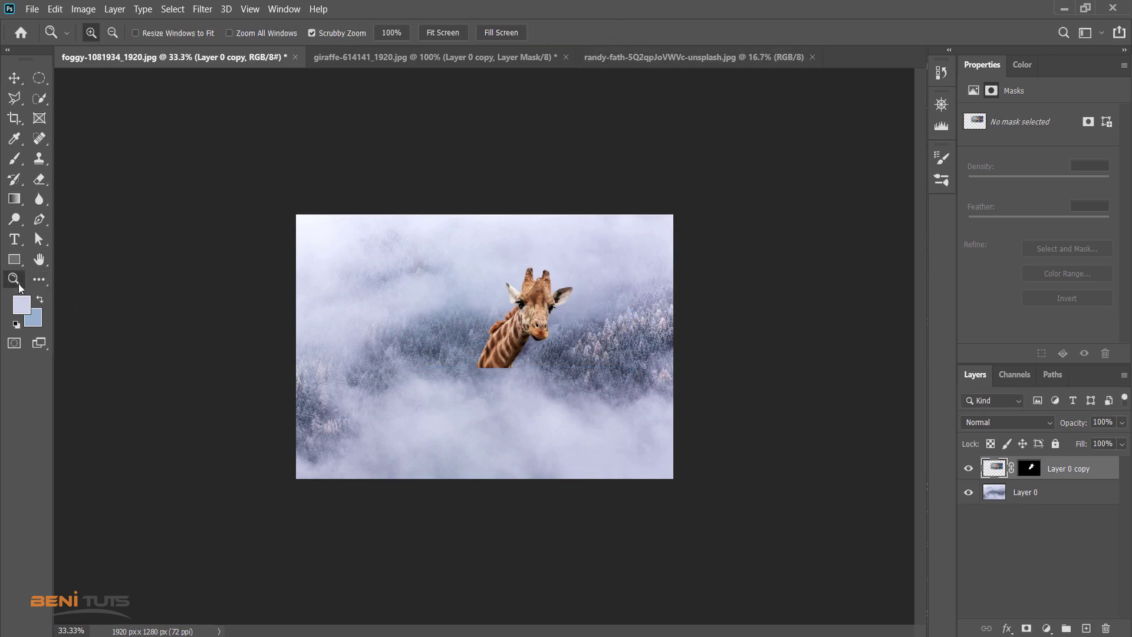
key("ctrl+minus")
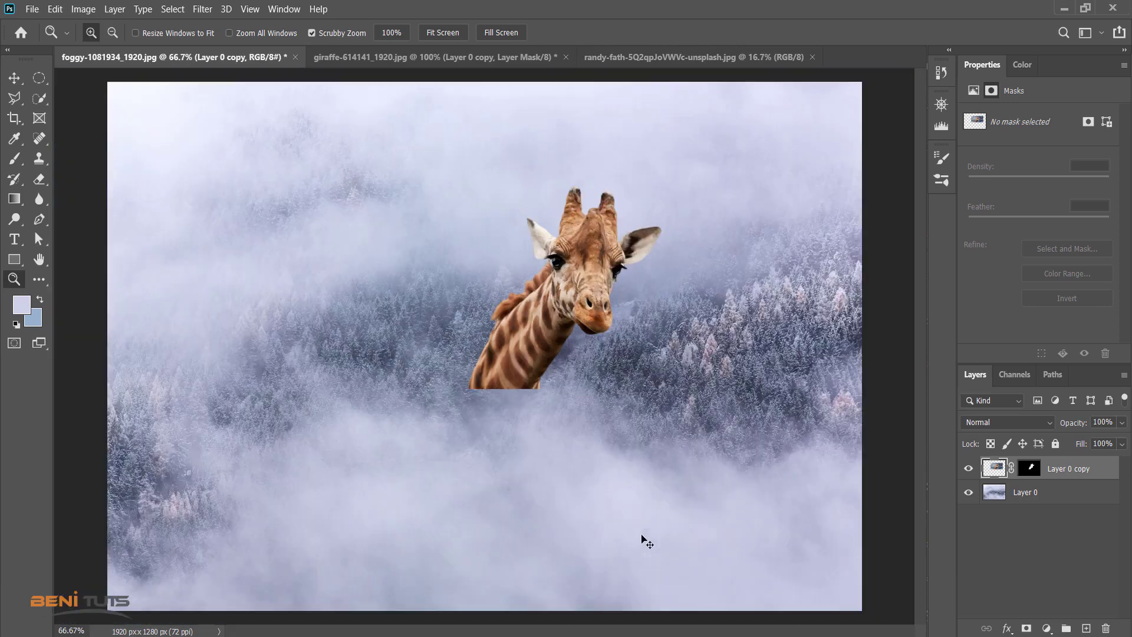
left_click(15, 78)
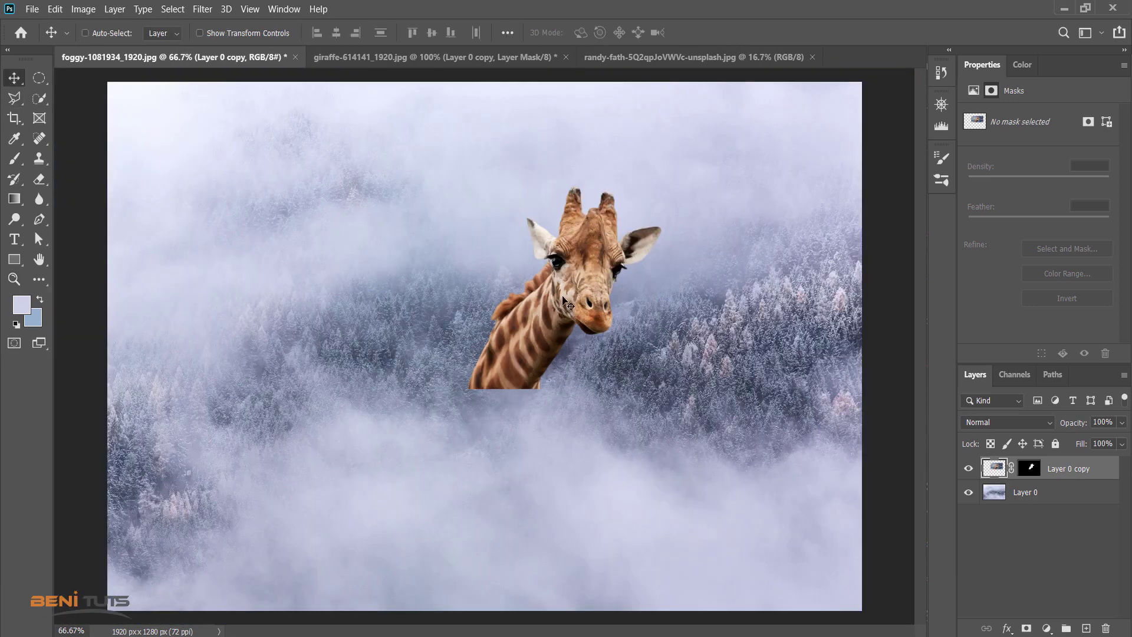
mouse_move(550, 300)
left_mouse_down()
mouse_move(571, 310)
mouse_move(527, 310)
left_mouse_up()
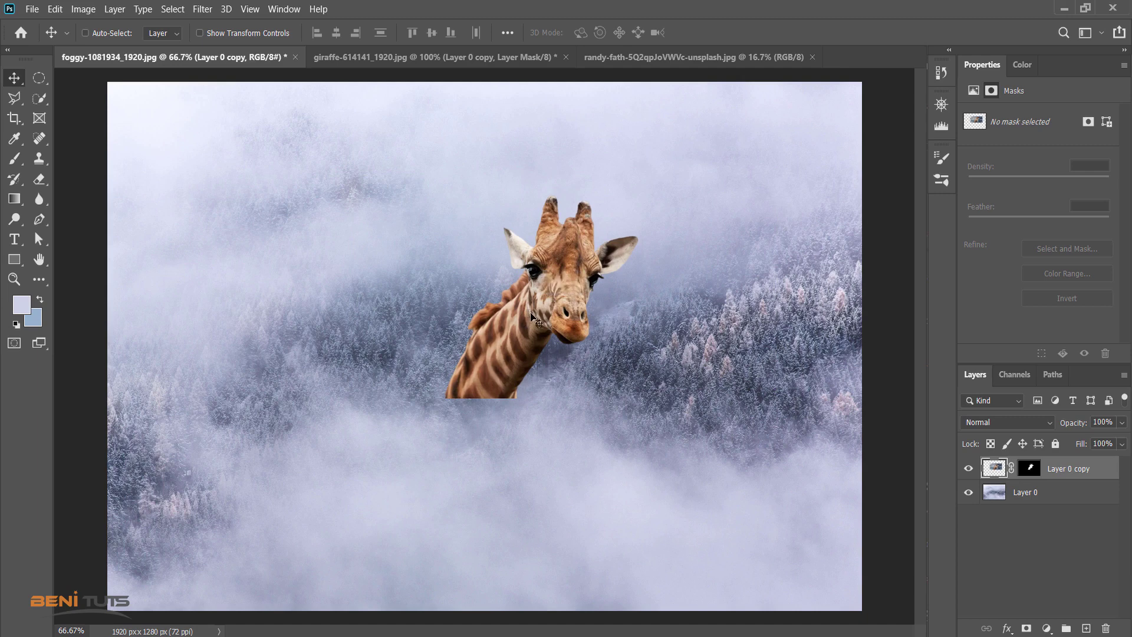
left_click_drag(528, 311, 532, 306)
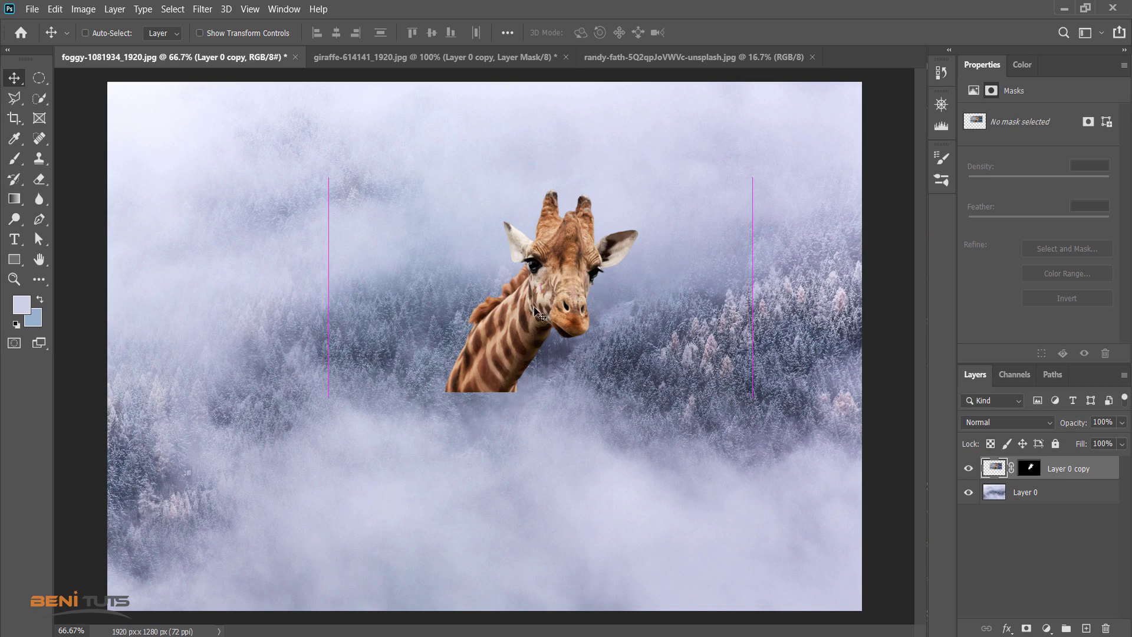
Crop the forest canvas narrower from the left to 1473 × 1280 px
left_click(14, 118)
left_click_drag(108, 339, 205, 355)
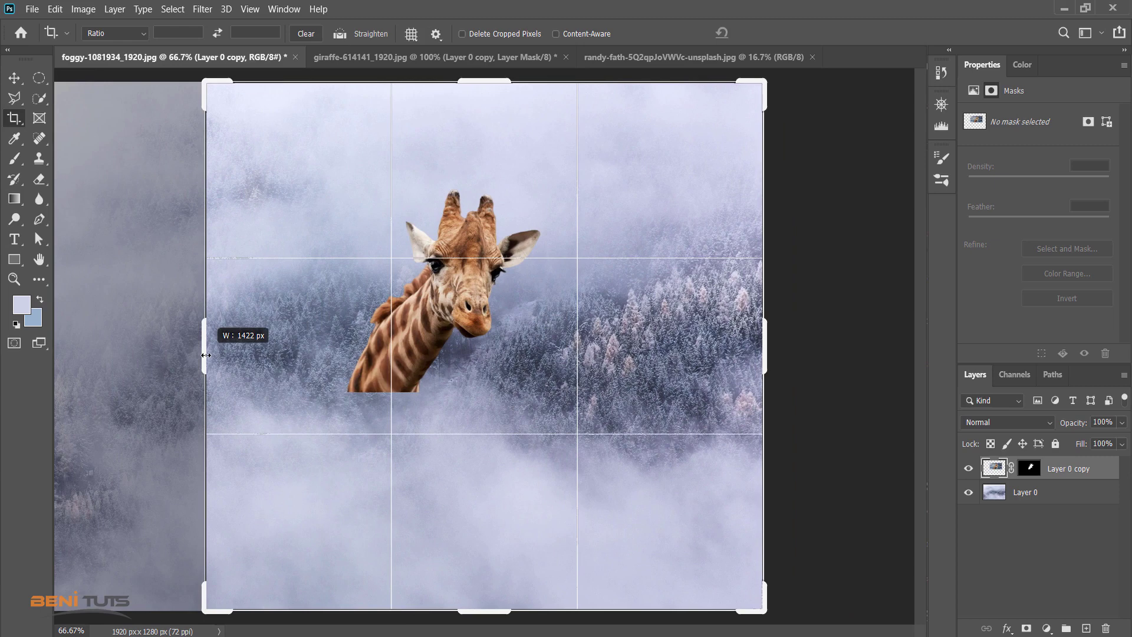
left_click_drag(206, 354, 193, 350)
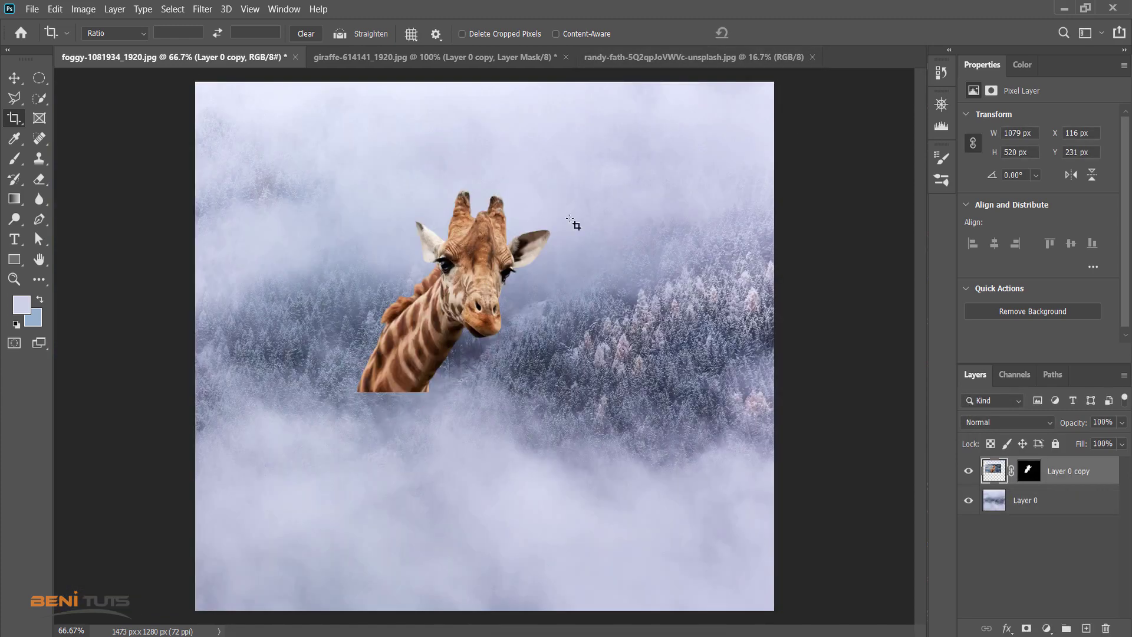
left_click(771, 32)
Move the giraffe head right, near the centre of the frame
left_click(14, 77)
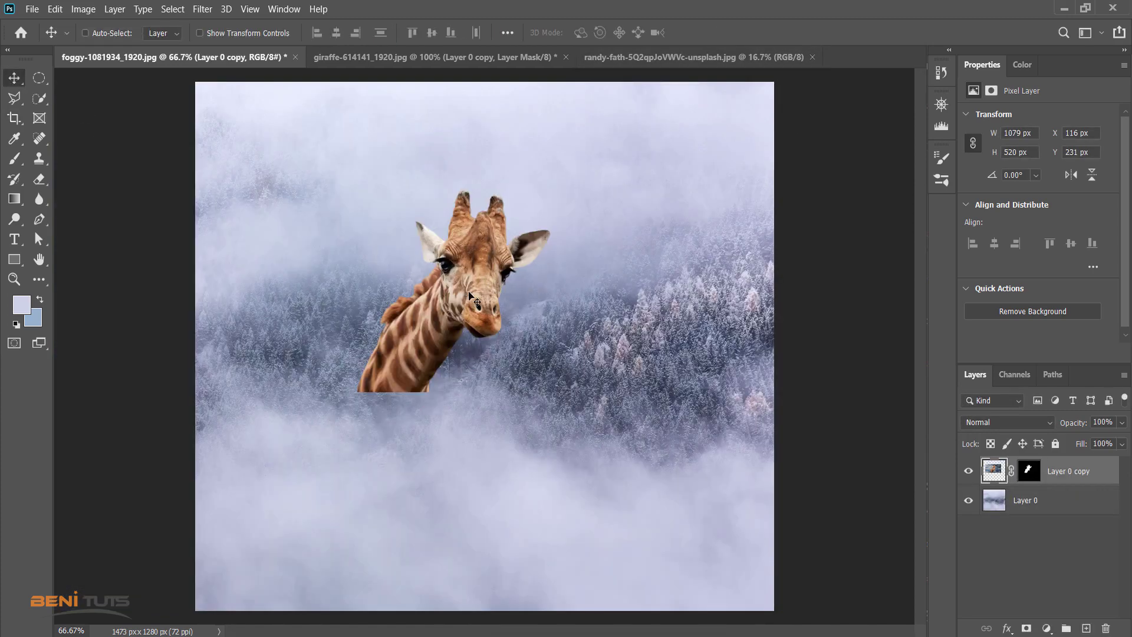
left_click_drag(462, 296, 540, 285)
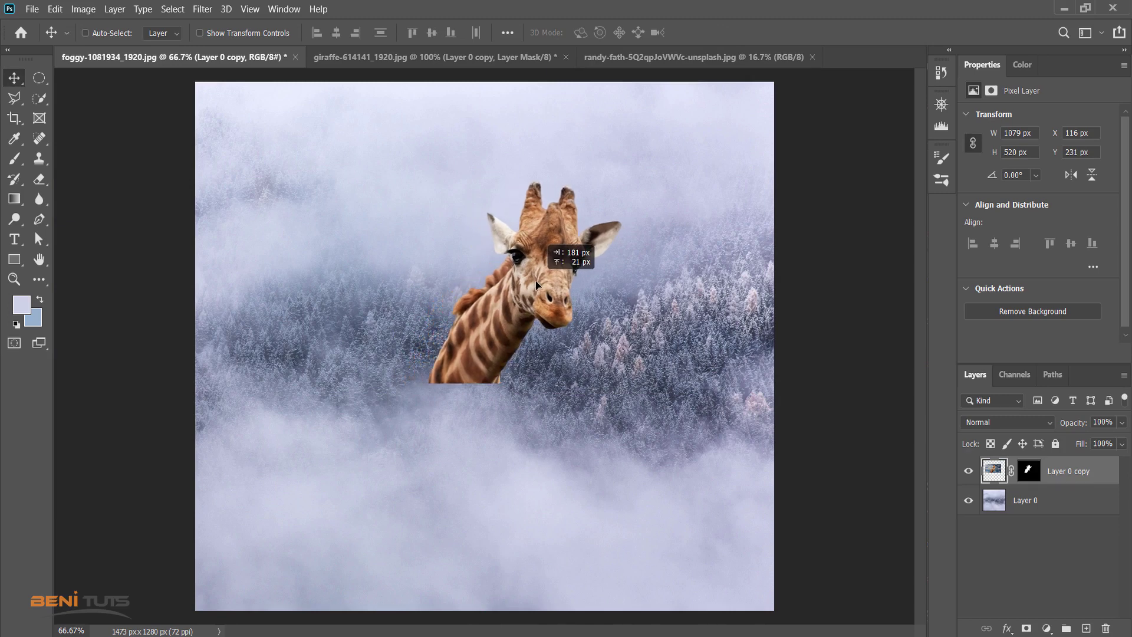
left_click_drag(540, 285, 536, 283)
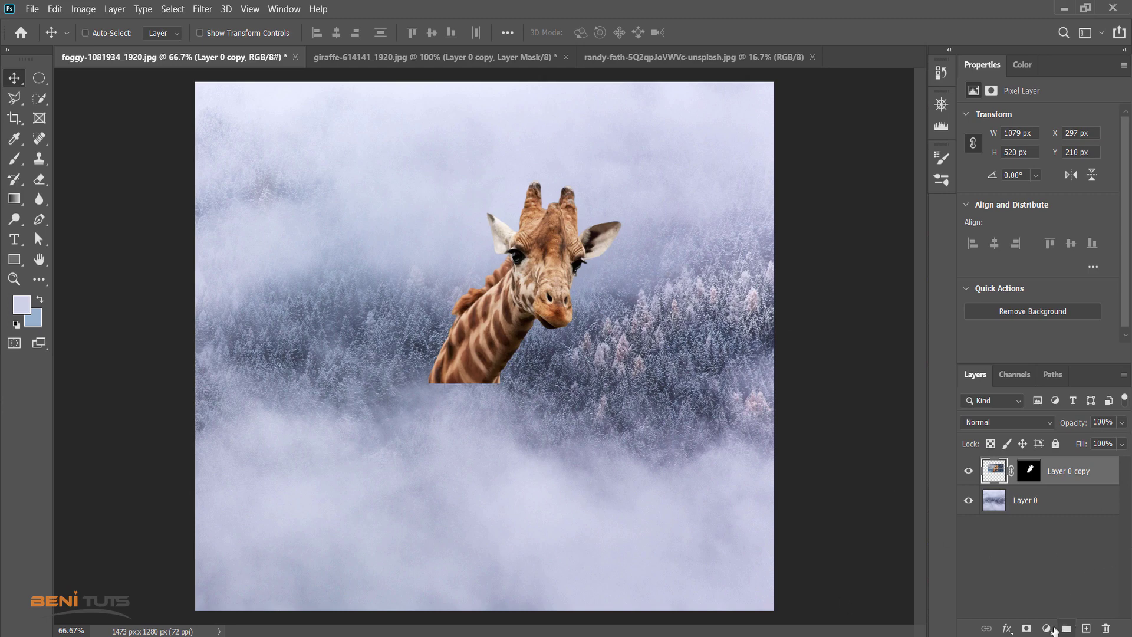
Add a Selective Color layer clipped to the giraffe with Neutrals Cyan at +45
left_click(1047, 628)
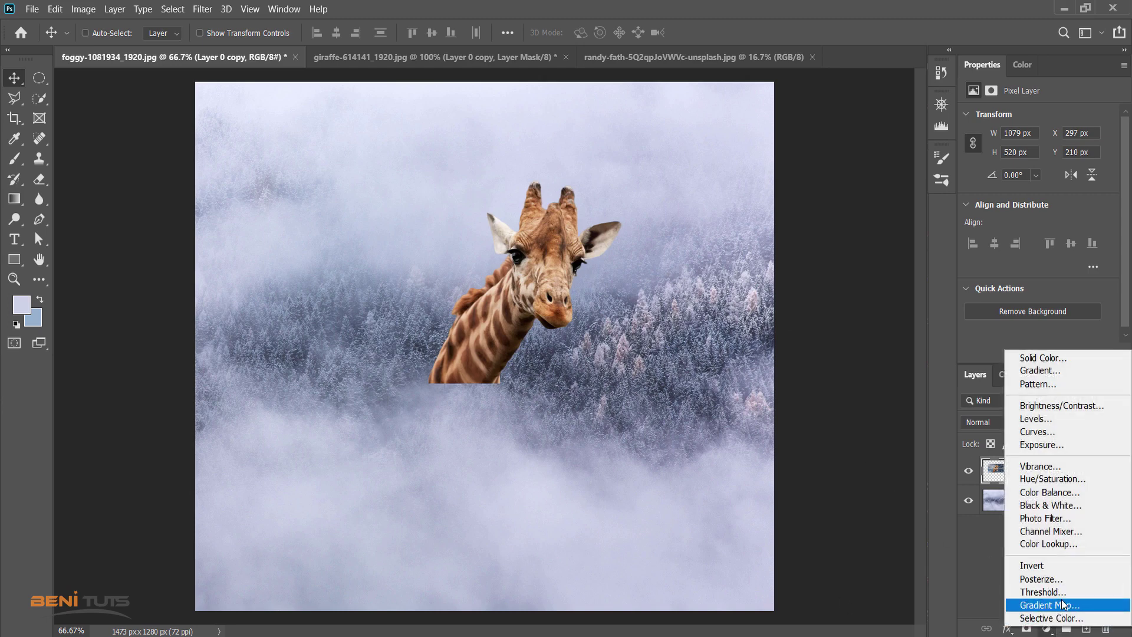
left_click(1051, 618)
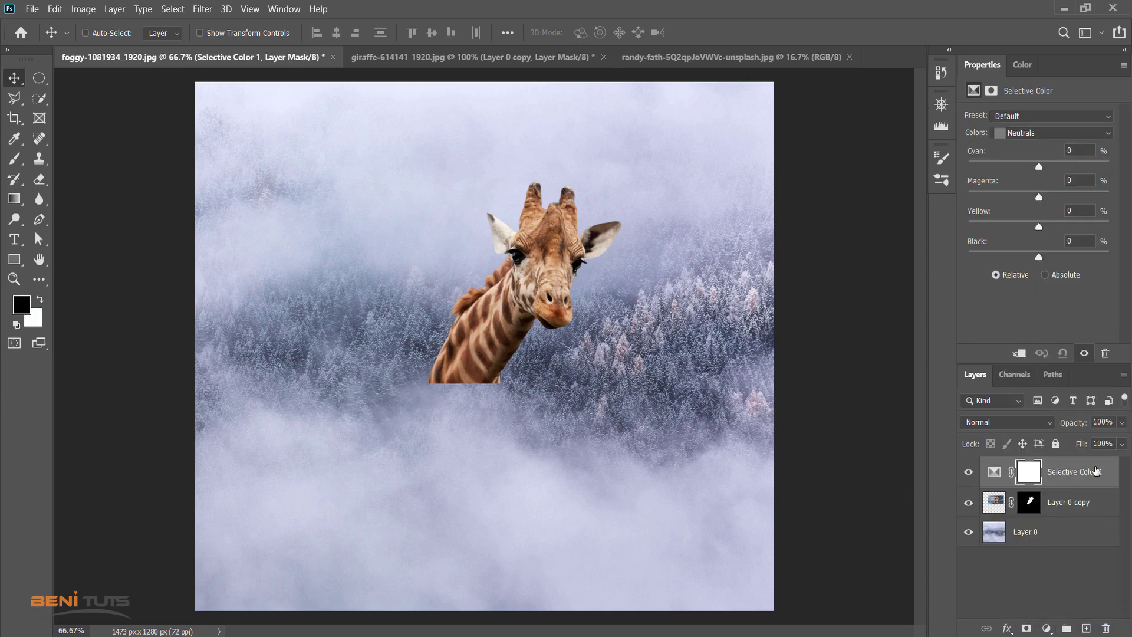
left_click(1019, 353)
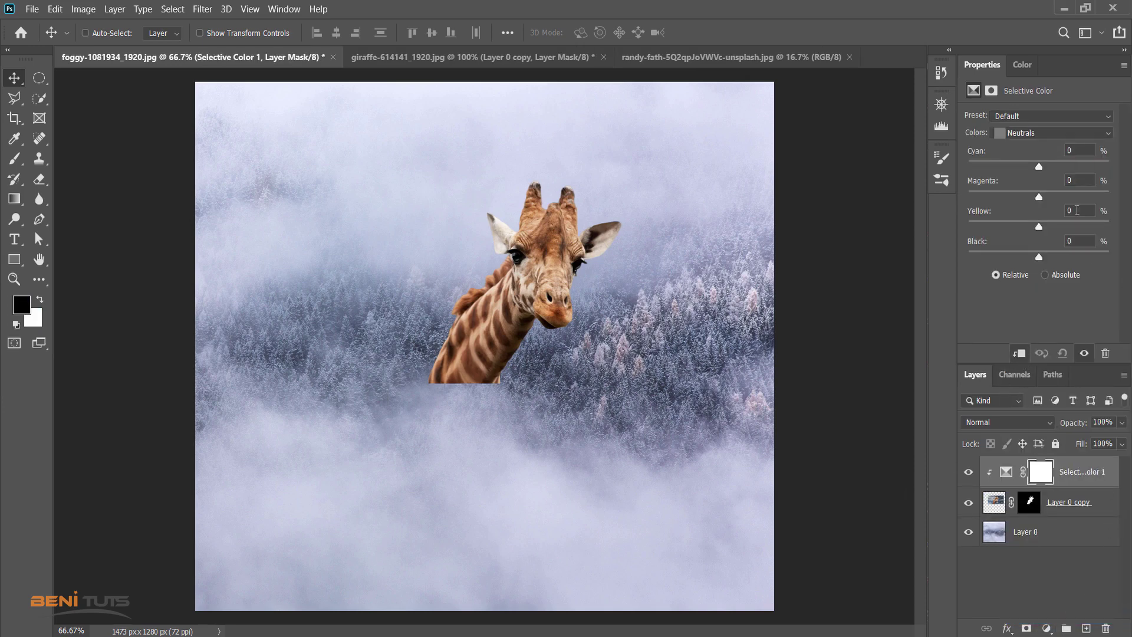
left_click_drag(1038, 165, 1050, 168)
left_click_drag(1069, 171, 1070, 171)
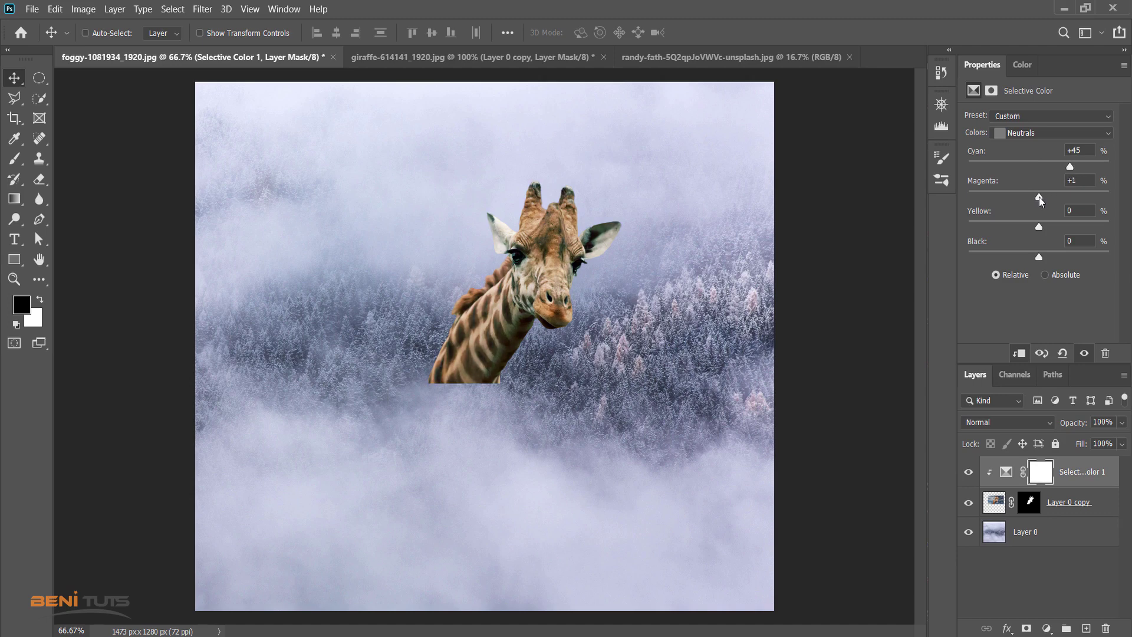
Set Neutrals Magenta −3, Yellow −18, Black −14, and toggle it to compare before and after
left_click_drag(1041, 201, 1038, 201)
left_click_drag(1038, 227, 1030, 228)
left_click_drag(1039, 258, 1026, 258)
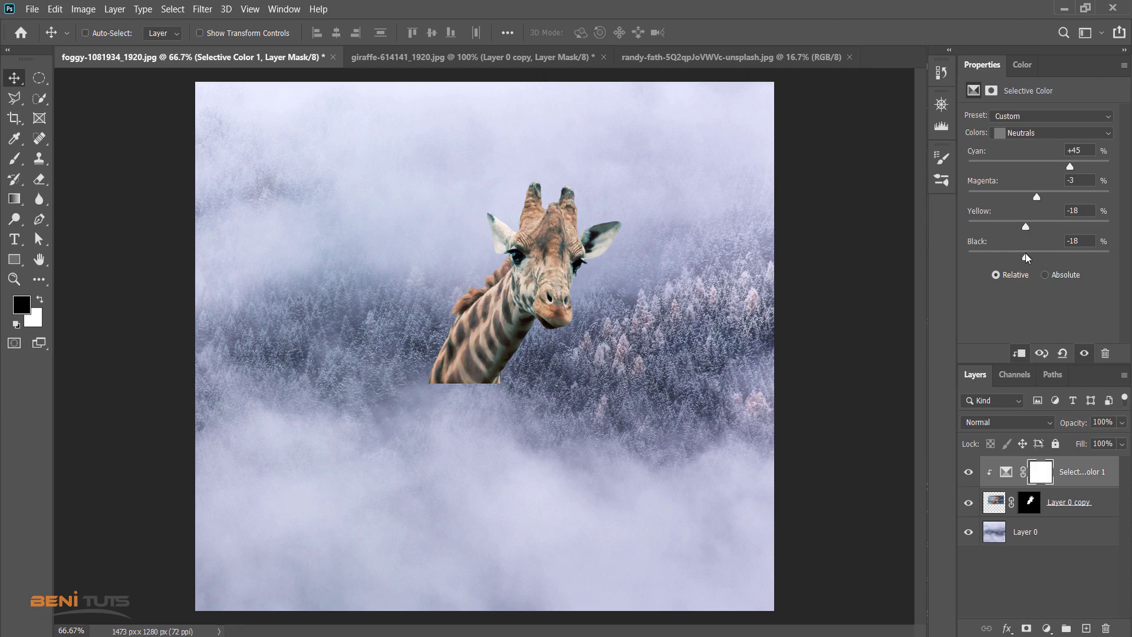
left_click(968, 472)
left_click(968, 473)
Free-transform the giraffe layer down to about 90% and reposition it
left_click(995, 501)
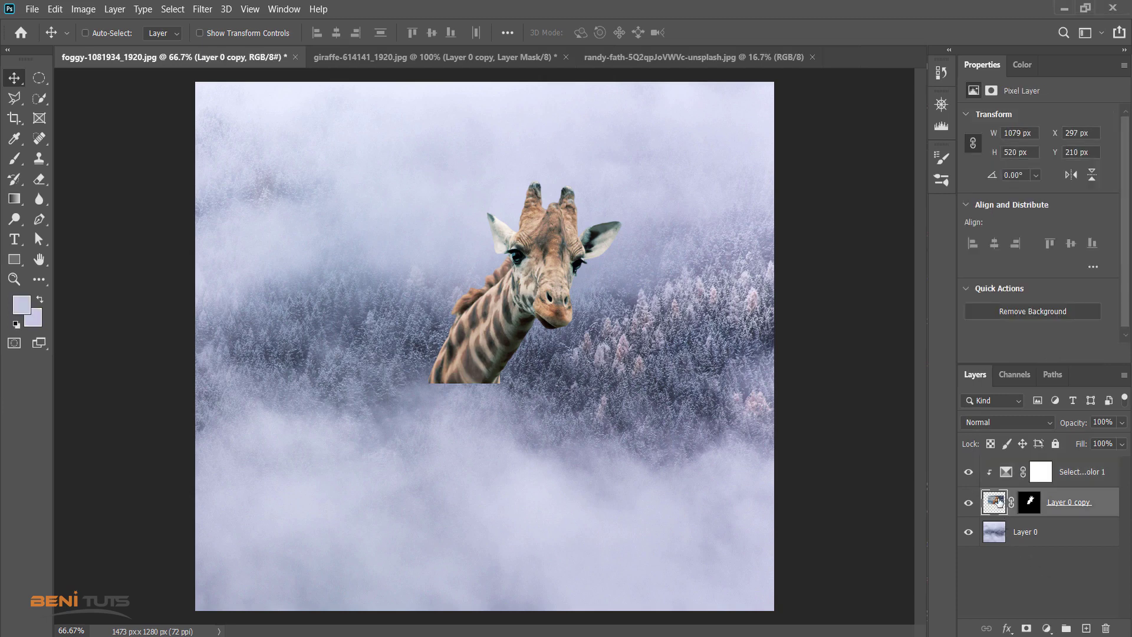
key("ctrl+t")
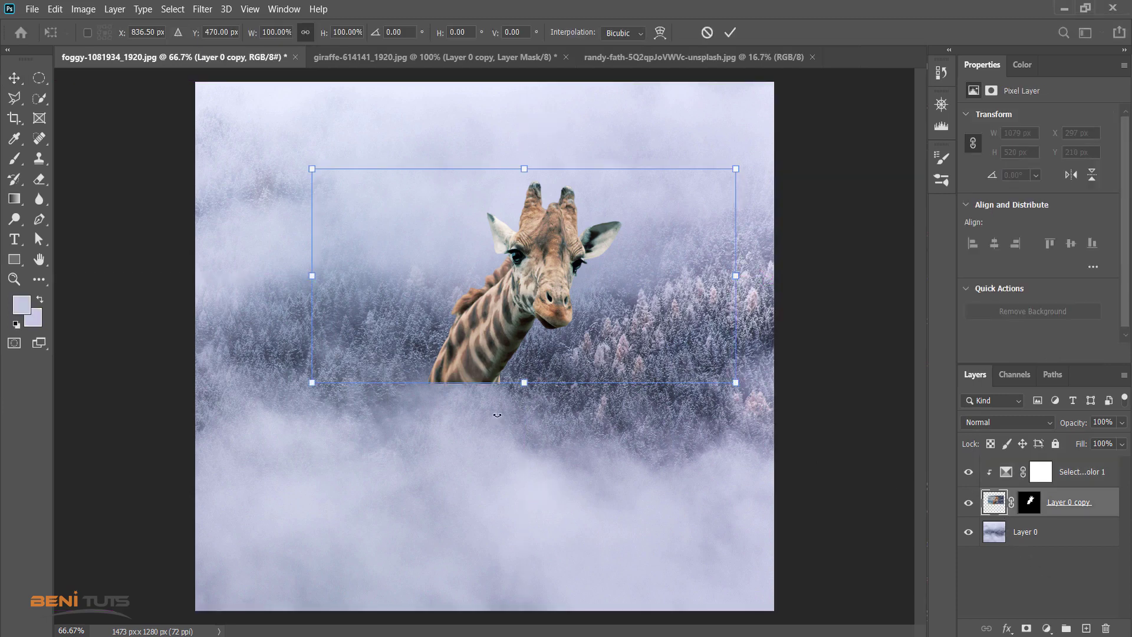
left_click_drag(311, 170, 335, 187)
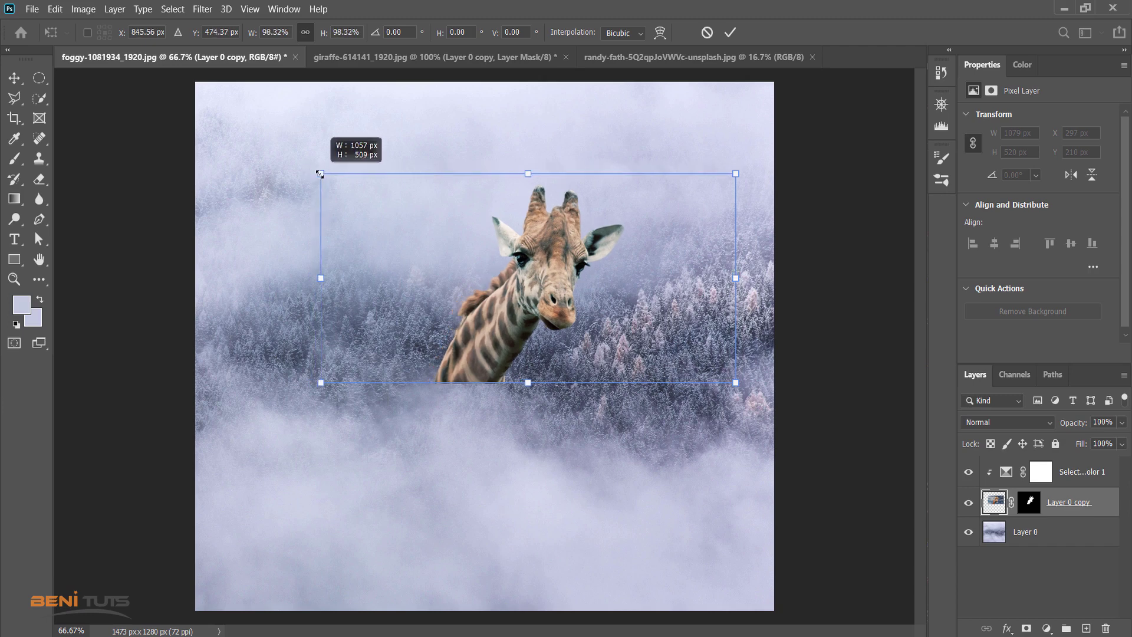
left_click_drag(342, 194, 353, 189)
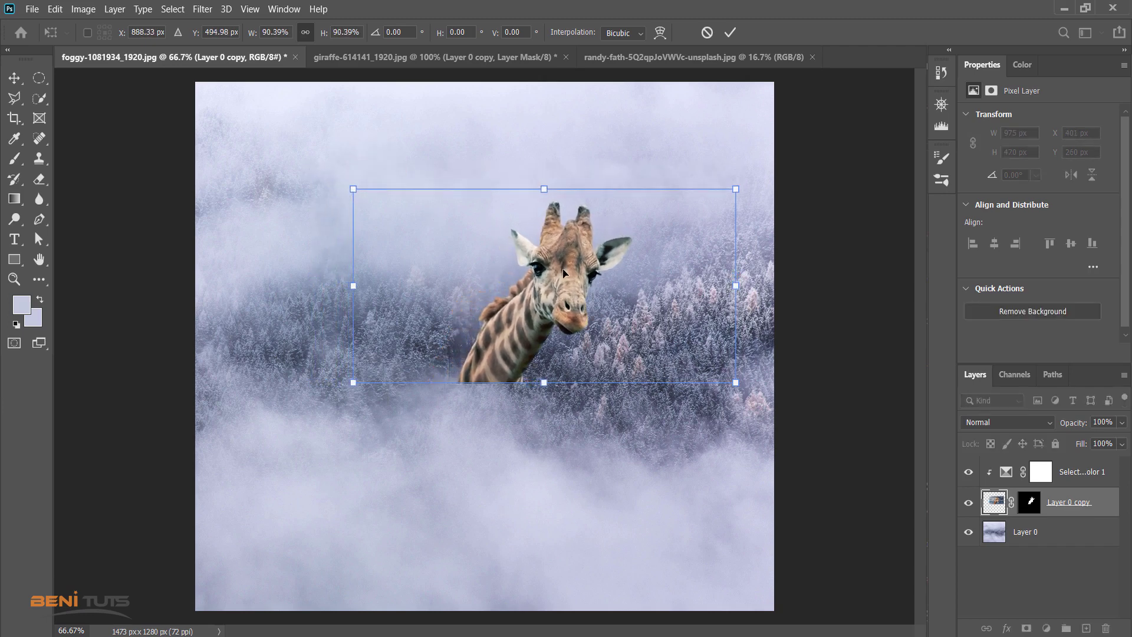
left_click_drag(561, 274, 543, 268)
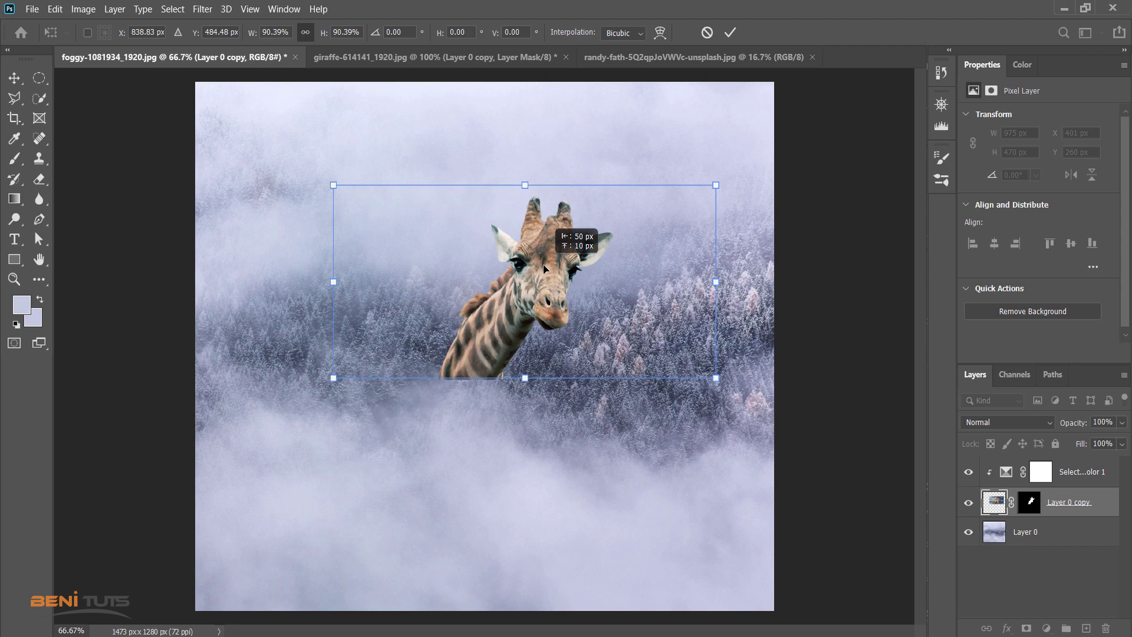
left_click_drag(544, 268, 552, 268)
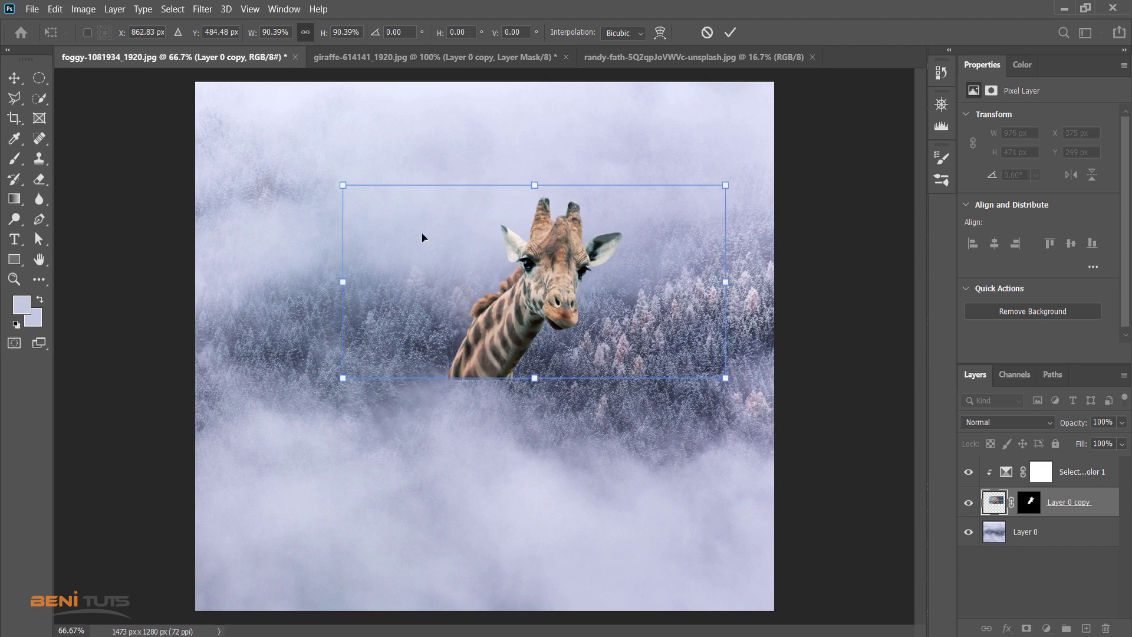
Shrink the giraffe further to about 83% and settle it at X 388, Y 278 px
left_click_drag(344, 185, 372, 201)
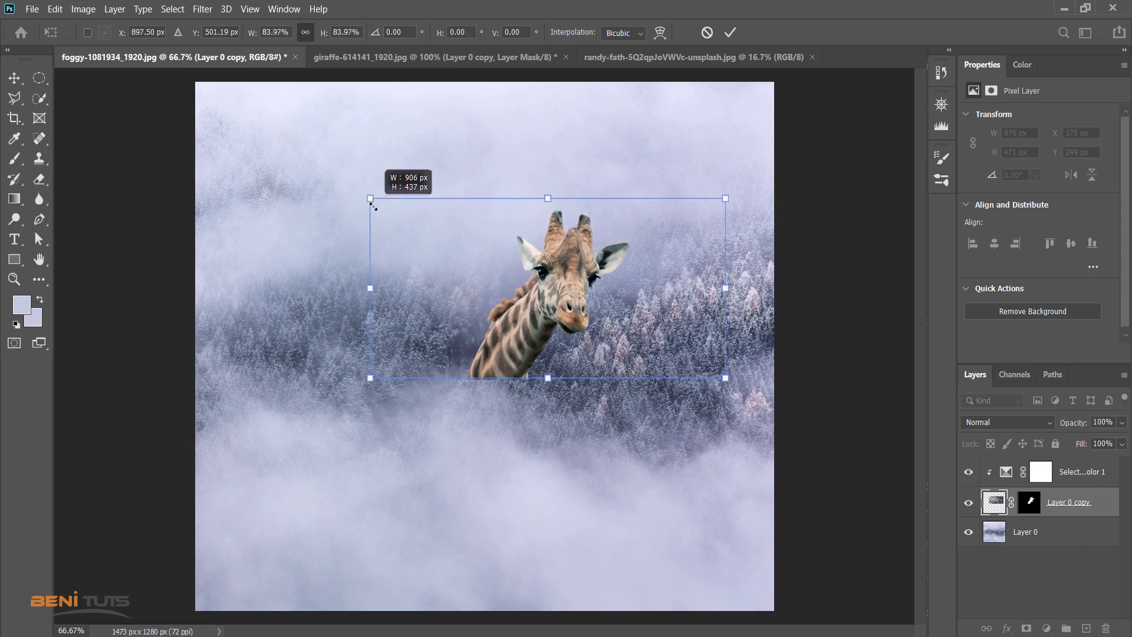
left_click_drag(574, 292, 552, 288)
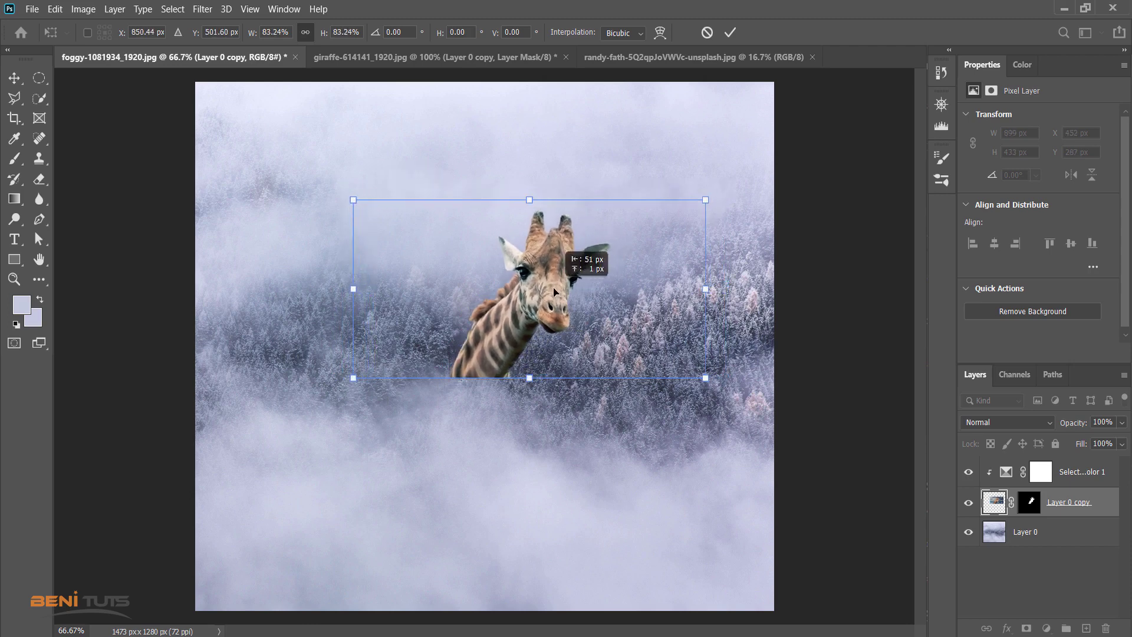
left_click(729, 33)
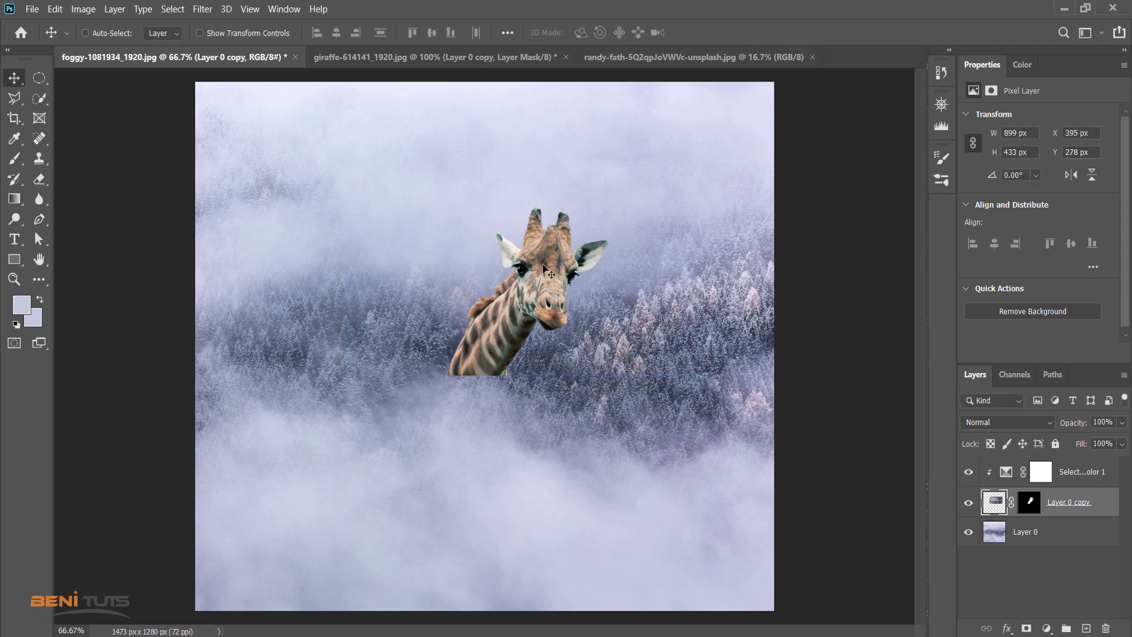
left_click_drag(540, 270, 558, 262)
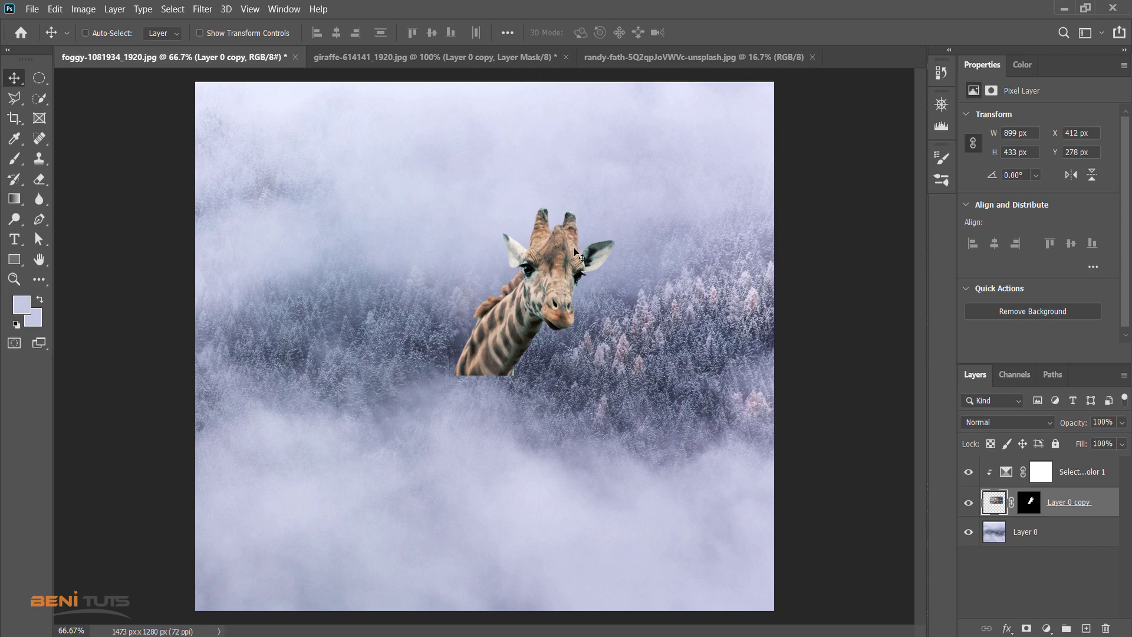
left_click_drag(563, 250, 554, 250)
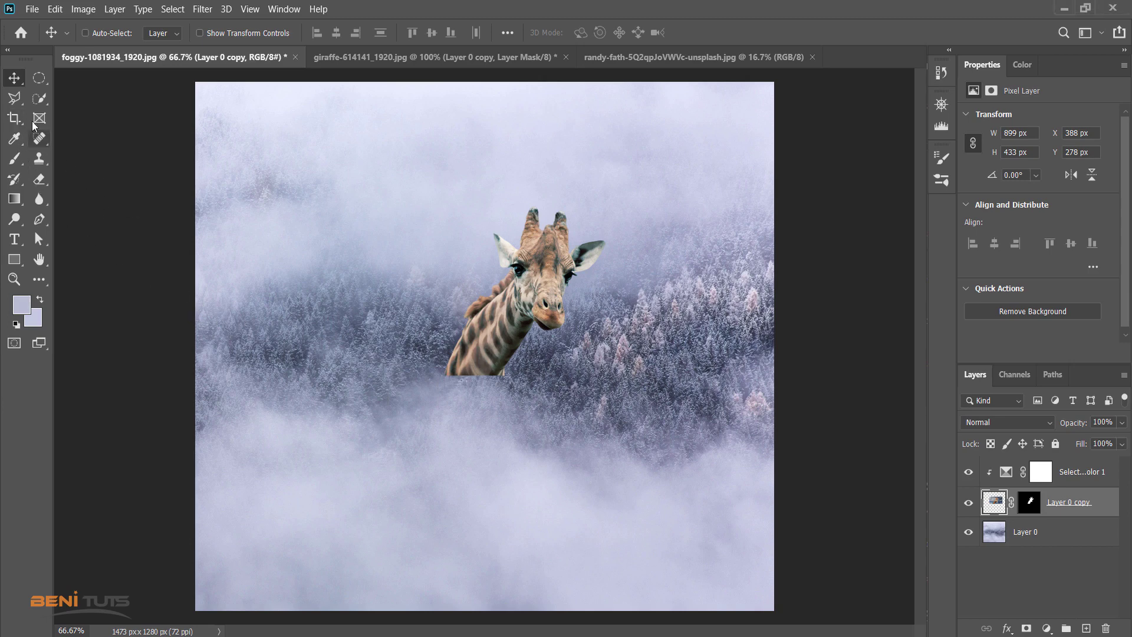
Recrop the forest canvas to 1296 × 1280 px with the giraffe roughly centred
left_click(14, 117)
left_click_drag(192, 332, 228, 339)
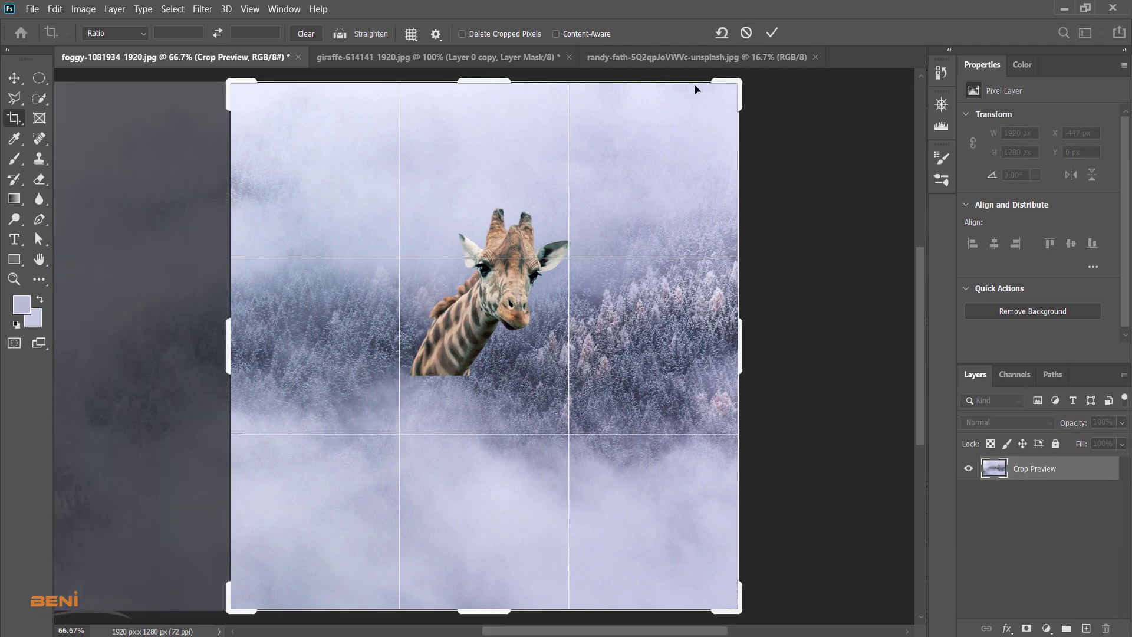
left_click(774, 35)
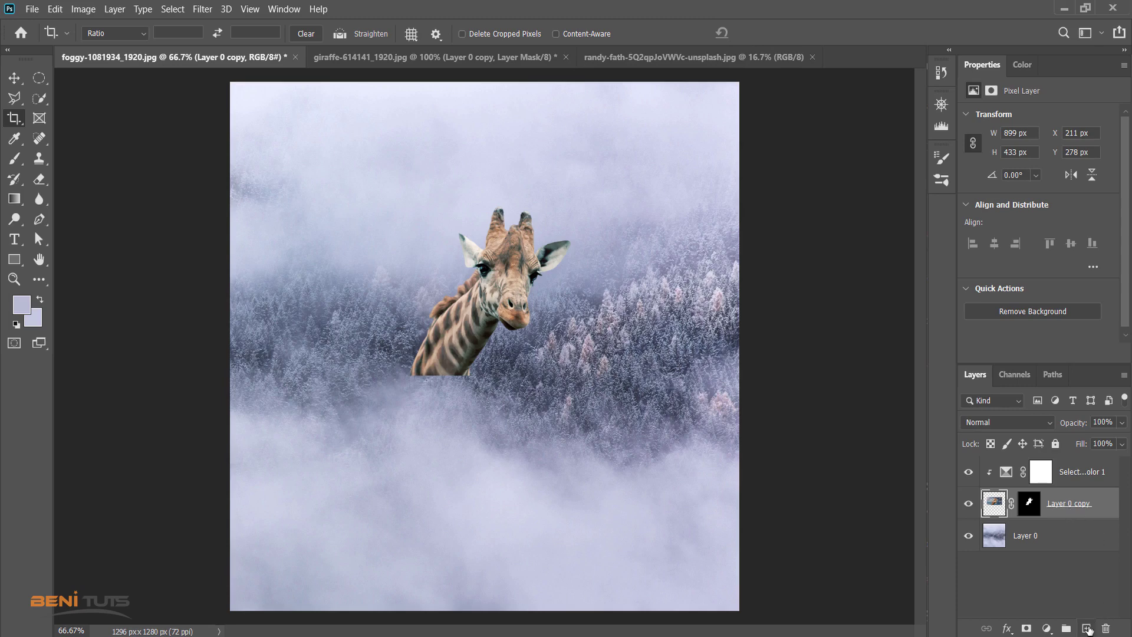
Add an empty Layer 1 above Selective Color 1 and release its clipping mask
left_click(1090, 471)
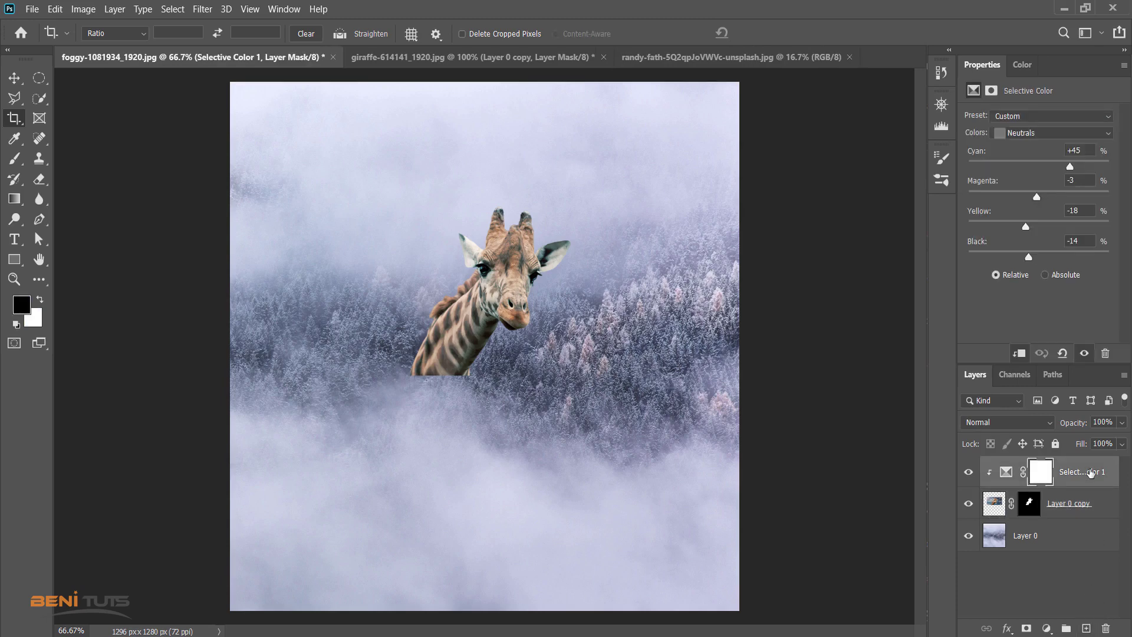
left_click(1090, 504)
left_click(1086, 627)
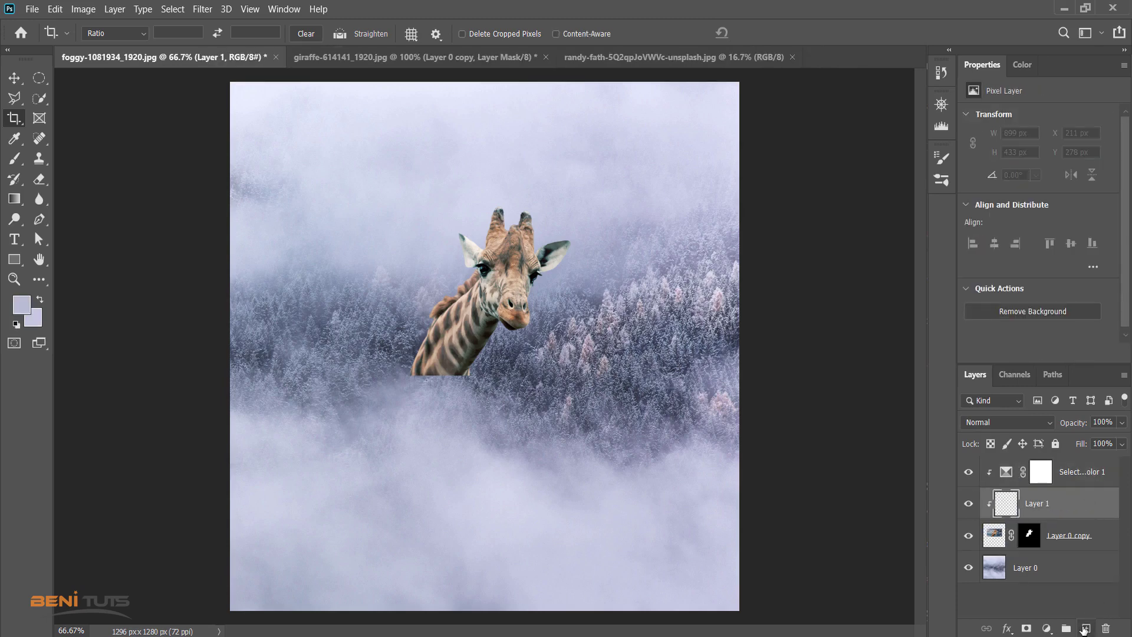
right_click(1054, 516)
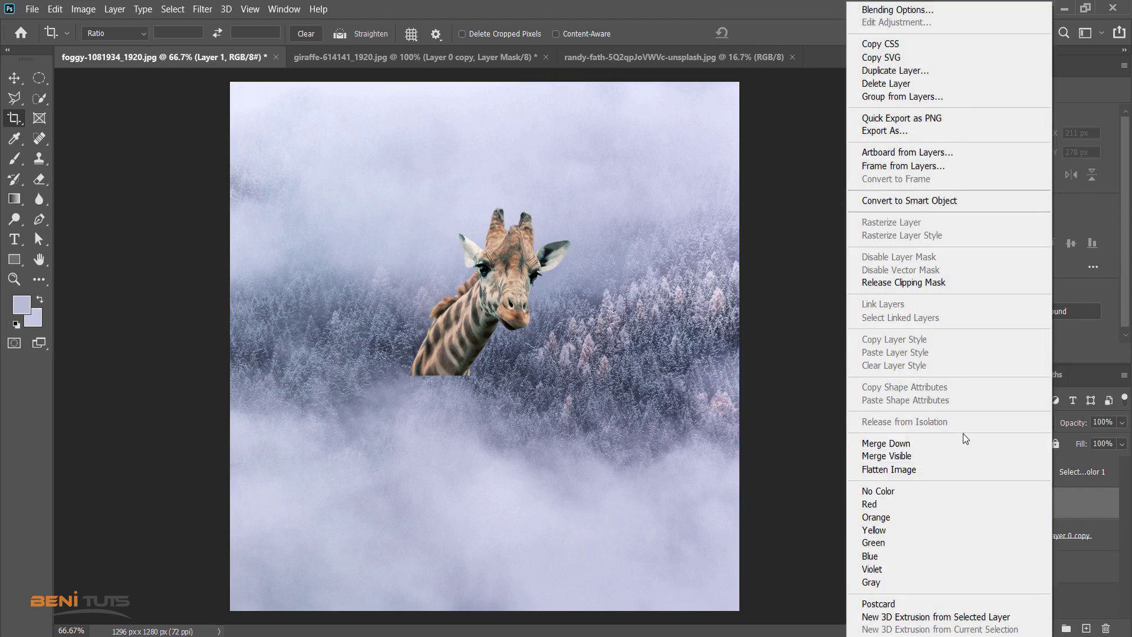
left_click(1079, 566)
left_click_drag(1034, 508, 1033, 464)
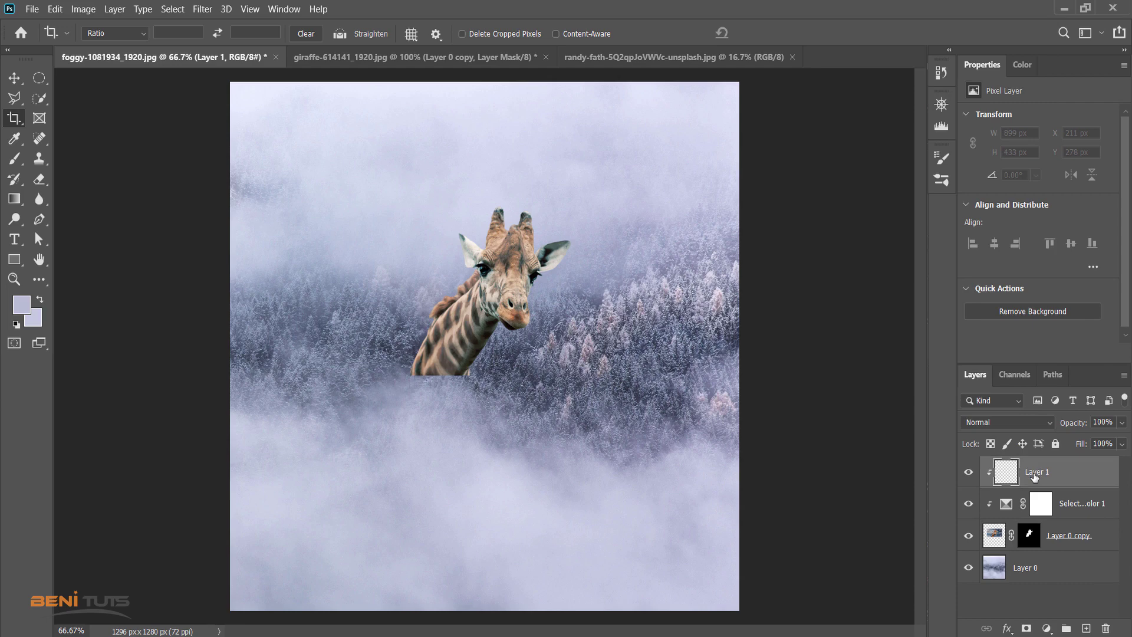
right_click(1035, 477)
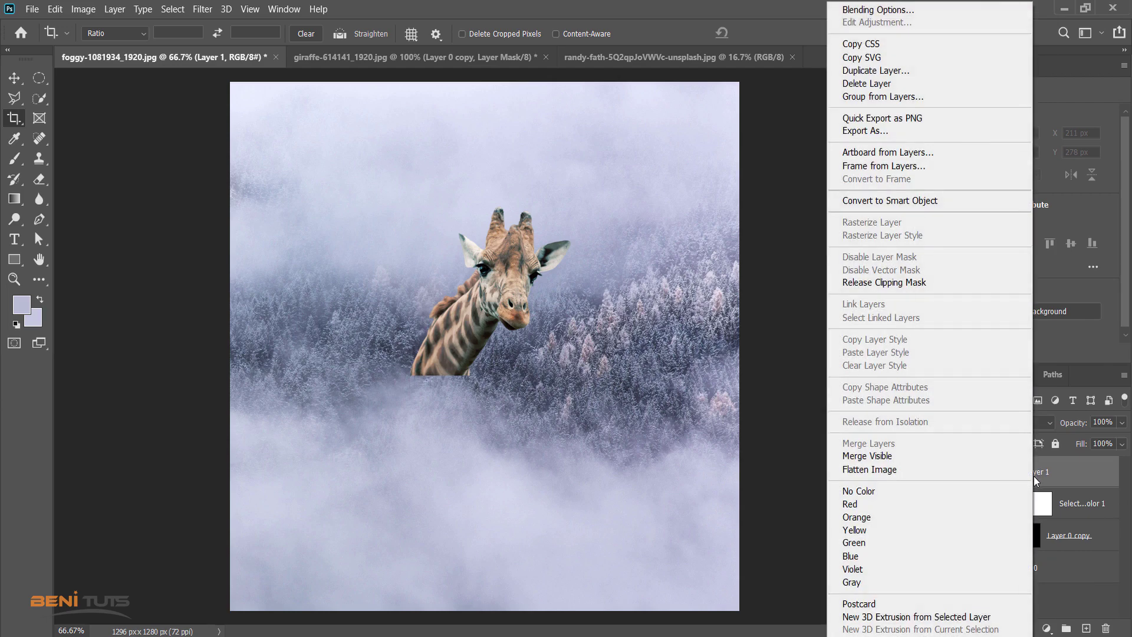
left_click(921, 282)
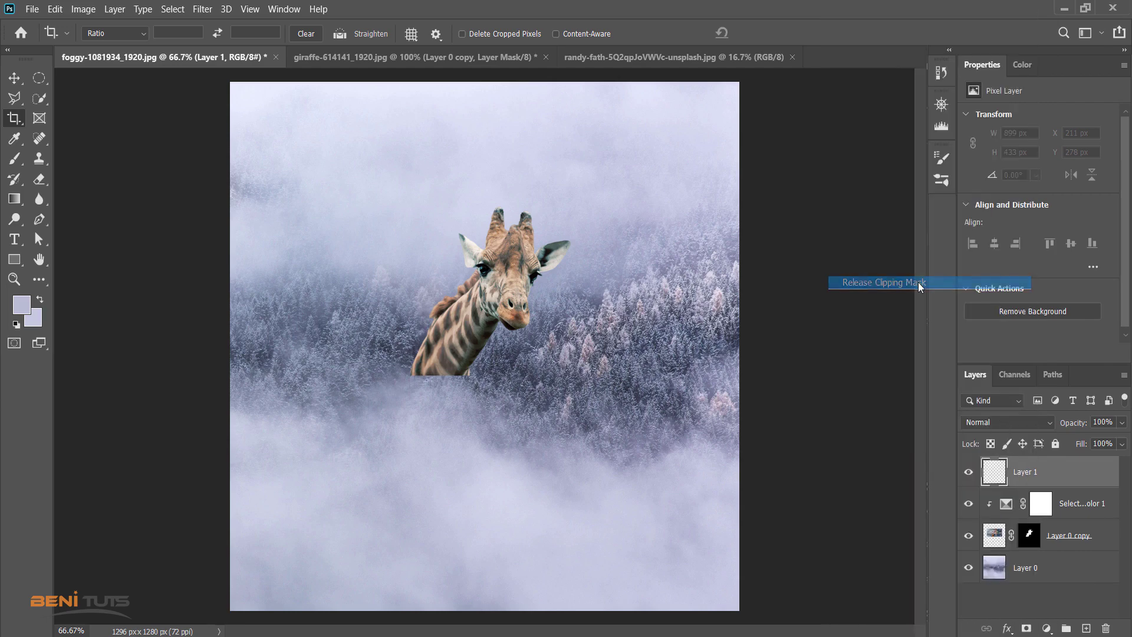
left_click(15, 157)
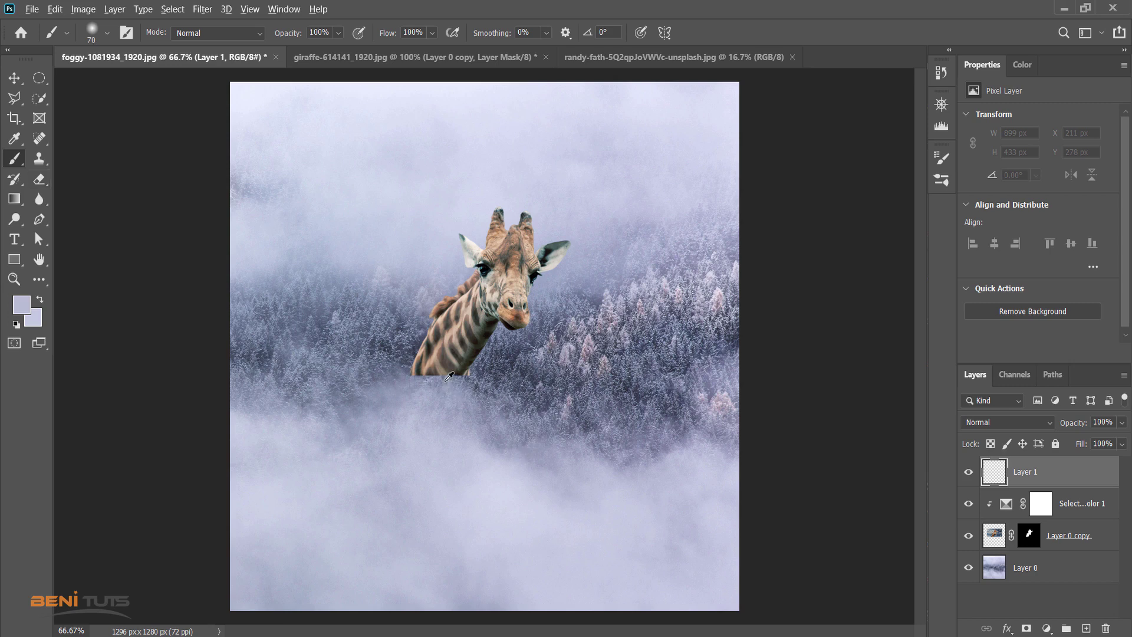
Sample the fog colour and, at 4% flow and 200% zoom, paint fog over the neck's base
left_click(449, 376, "alt")
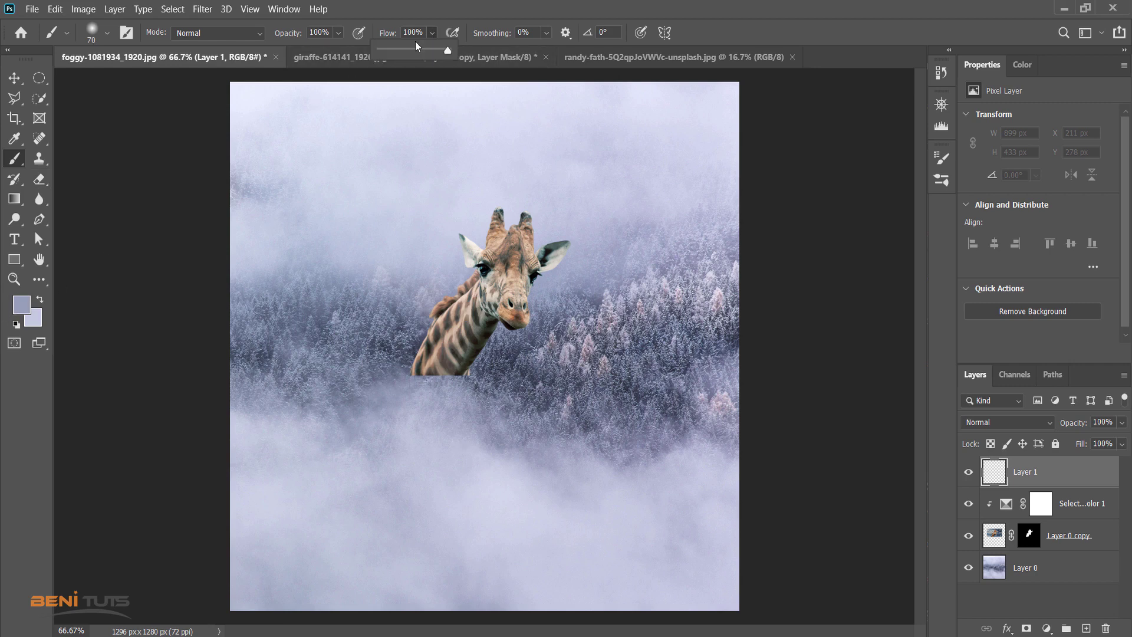
left_click_drag(379, 47, 383, 48)
key("ctrl+plus")
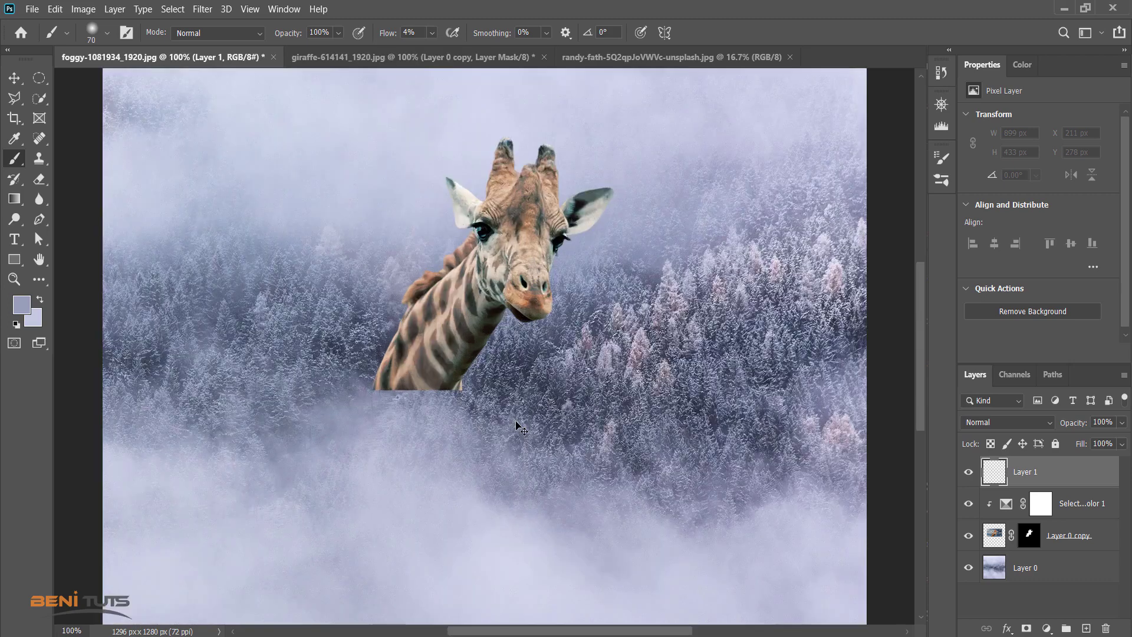
key("ctrl+plus")
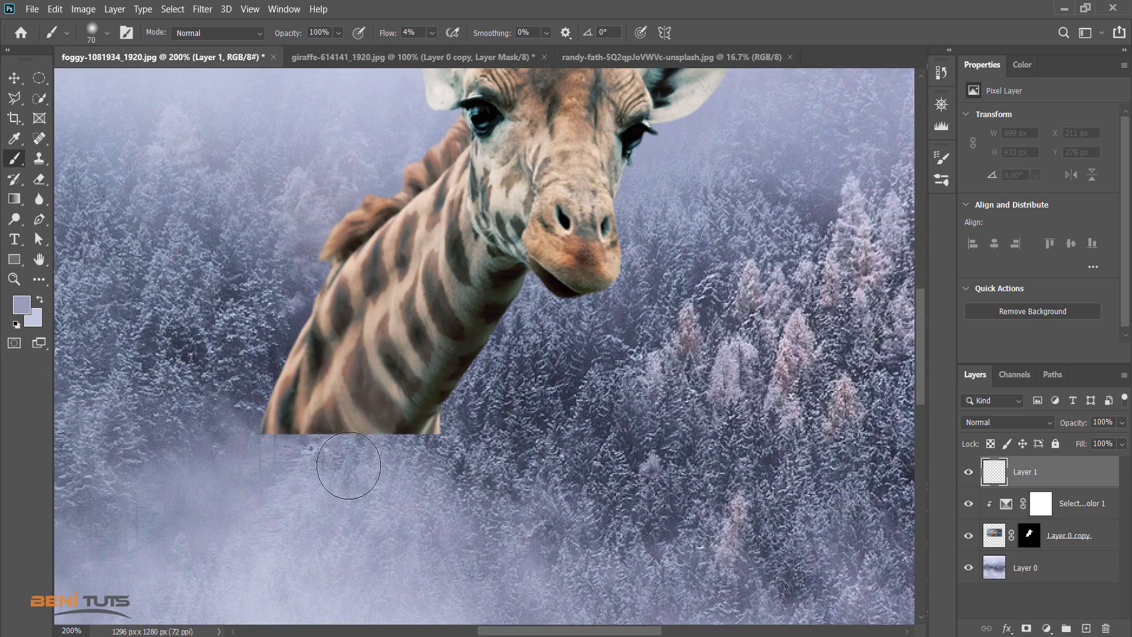
key("bracketleft")
key("bracketleft")
key("bracketleft")
key("bracketleft")
key("bracketleft")
key("bracketleft")
mouse_move(298, 452)
left_mouse_down()
mouse_move(290, 444)
mouse_move(430, 435)
mouse_move(323, 439)
mouse_move(307, 427)
mouse_move(247, 439)
mouse_move(352, 432)
mouse_move(401, 454)
mouse_move(431, 441)
mouse_move(314, 478)
mouse_move(238, 462)
mouse_move(229, 443)
mouse_move(266, 379)
mouse_move(236, 404)
mouse_move(260, 401)
mouse_move(287, 346)
mouse_move(246, 425)
mouse_move(284, 353)
mouse_move(270, 398)
mouse_move(228, 378)
mouse_move(227, 361)
mouse_move(310, 310)
mouse_move(260, 347)
mouse_move(209, 418)
left_mouse_up()
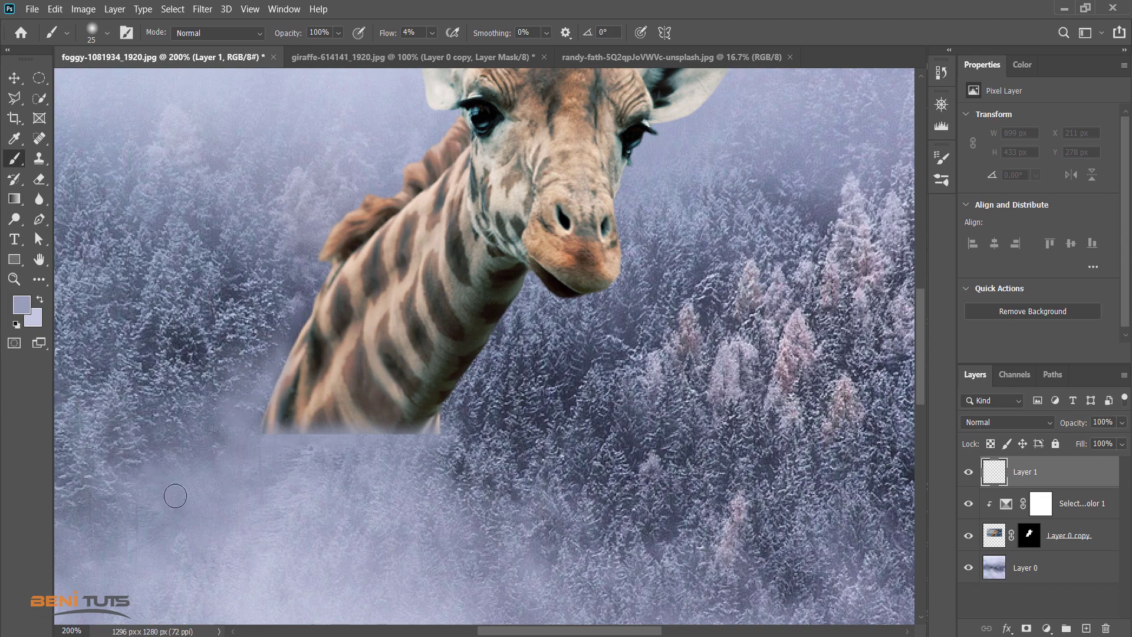
mouse_move(447, 422)
left_mouse_down()
mouse_move(472, 373)
mouse_move(442, 486)
mouse_move(483, 423)
mouse_move(457, 489)
mouse_move(475, 497)
mouse_move(498, 420)
mouse_move(448, 423)
mouse_move(485, 438)
mouse_move(438, 478)
mouse_move(388, 433)
mouse_move(431, 435)
mouse_move(332, 436)
mouse_move(271, 454)
mouse_move(277, 463)
mouse_move(292, 441)
mouse_move(328, 430)
mouse_move(290, 443)
mouse_move(313, 457)
mouse_move(393, 451)
mouse_move(361, 434)
mouse_move(348, 461)
left_mouse_up()
At 100% zoom, sample fog colour and brush fog below the giraffe's neck with a 45 px brush
key("ctrl+minus")
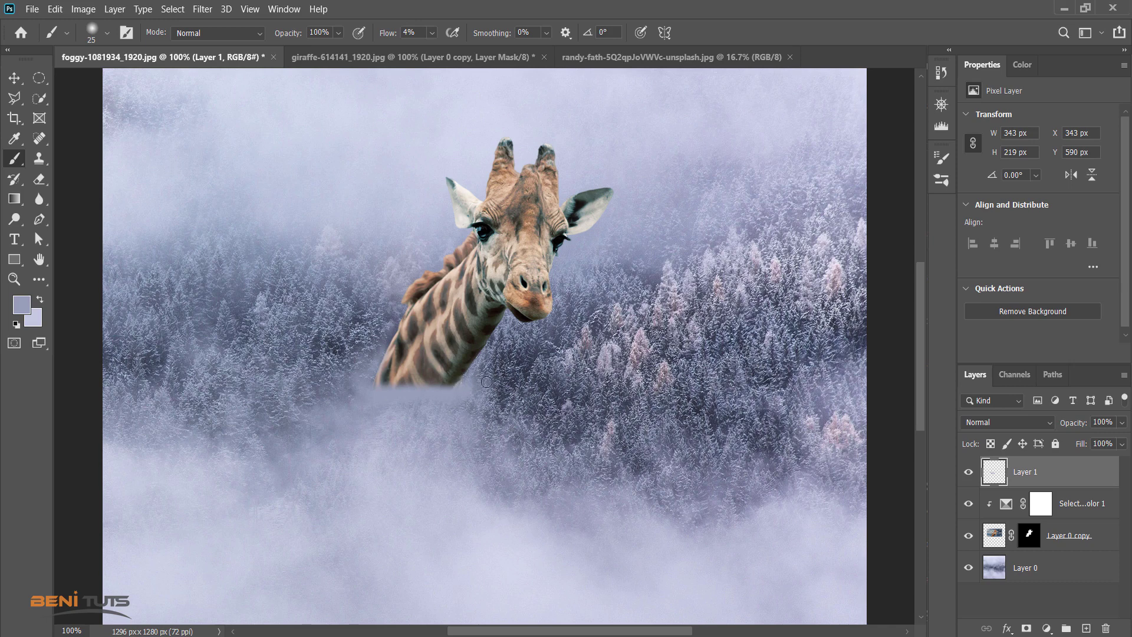
key("alt")
key("bracketright")
key("bracketright")
mouse_move(487, 425)
left_mouse_down()
mouse_move(461, 452)
mouse_move(255, 536)
left_mouse_up()
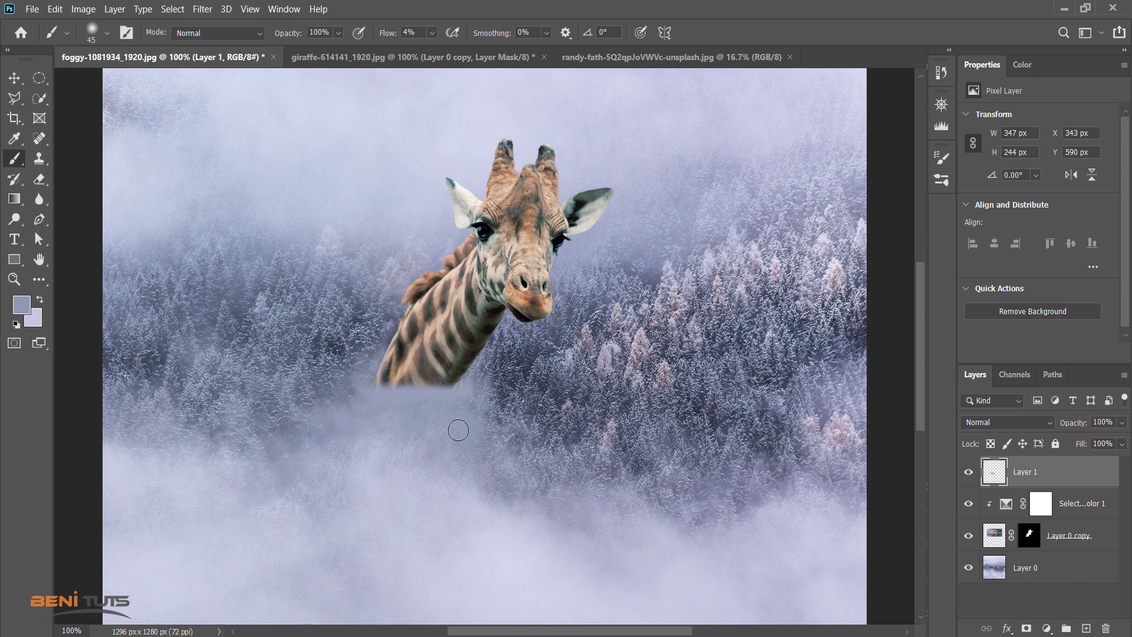
Sample lighter lavender tones and thicken fog over the left trees and under the neck base
key("alt")
left_click(232, 522, "alt")
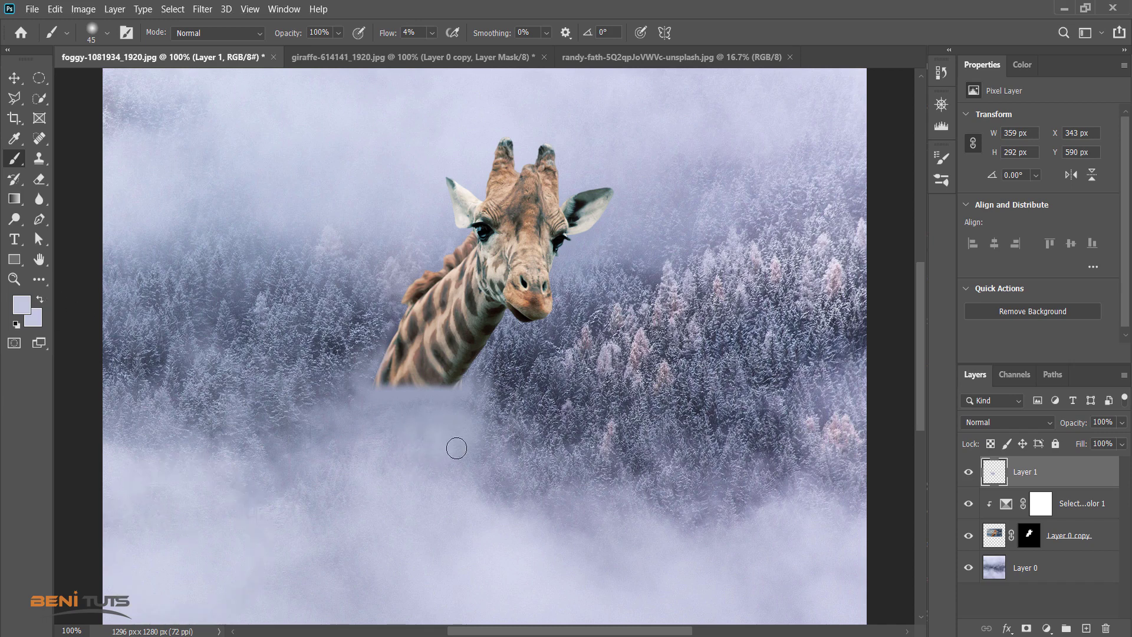
left_click_drag(363, 396, 339, 394)
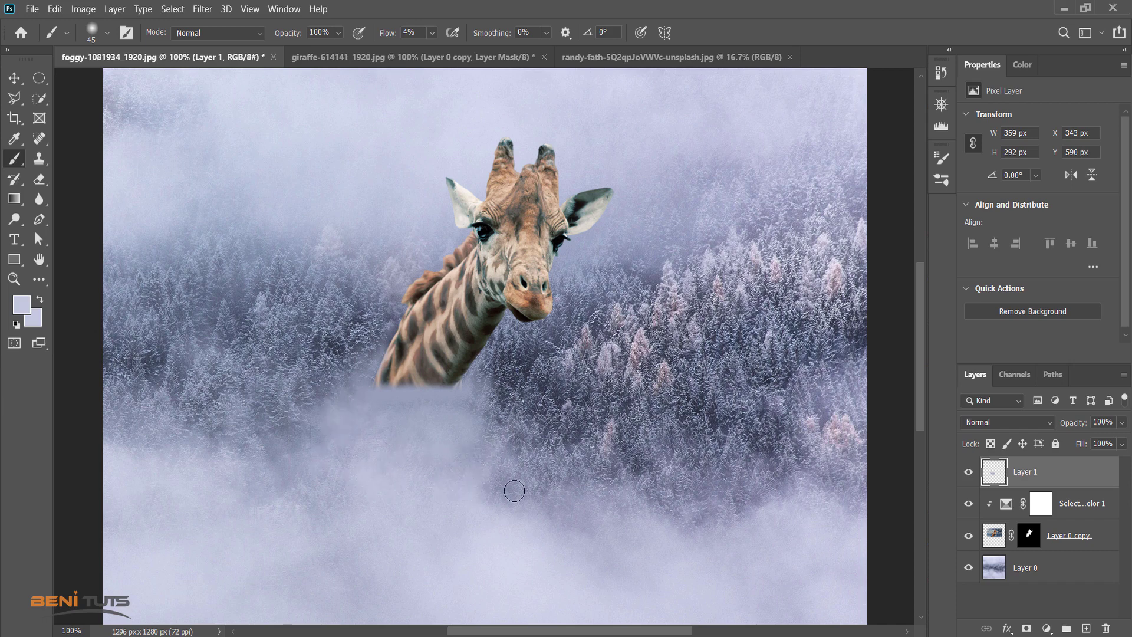
left_click(371, 463, "alt")
left_click(140, 473, "alt")
mouse_move(369, 407)
left_mouse_down()
mouse_move(410, 435)
mouse_move(430, 429)
mouse_move(386, 404)
mouse_move(430, 408)
mouse_move(412, 469)
mouse_move(366, 445)
mouse_move(380, 430)
left_mouse_up()
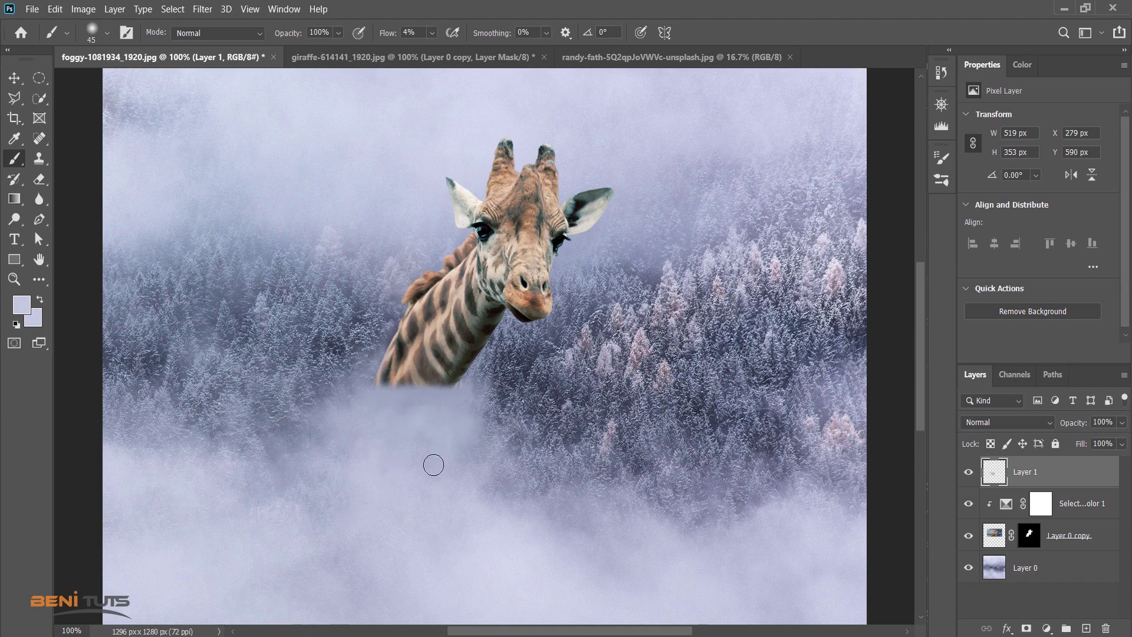
key("ctrl+minus")
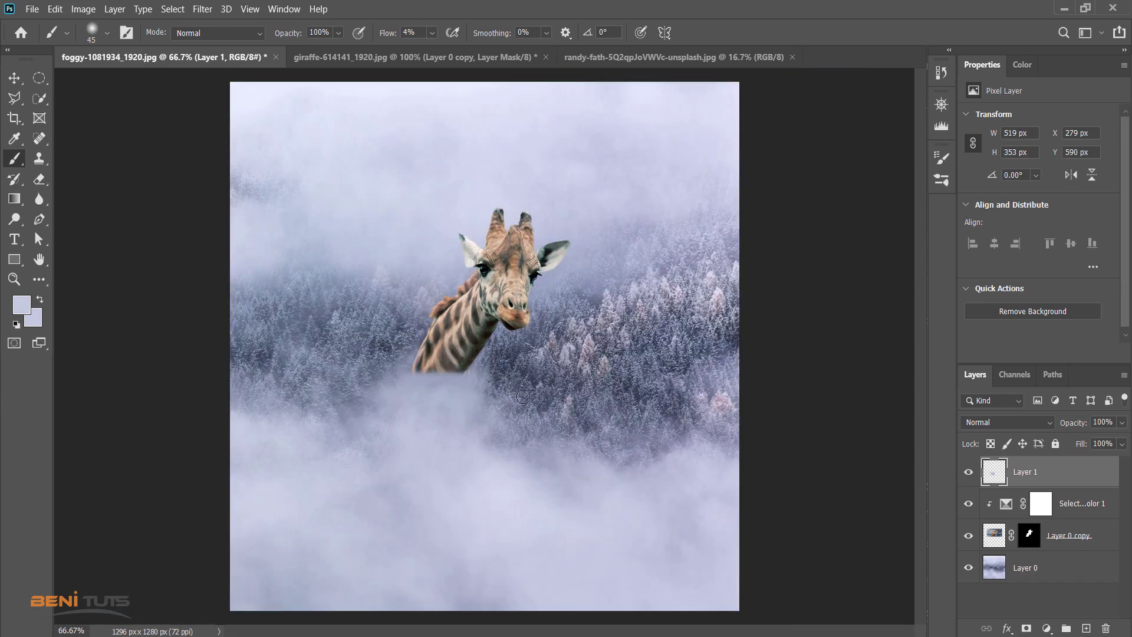
Haze the forest below and left of the giraffe with a 300 px brush at 3% flow
mouse_move(475, 420)
left_mouse_down()
mouse_move(472, 440)
mouse_move(547, 395)
left_mouse_up()
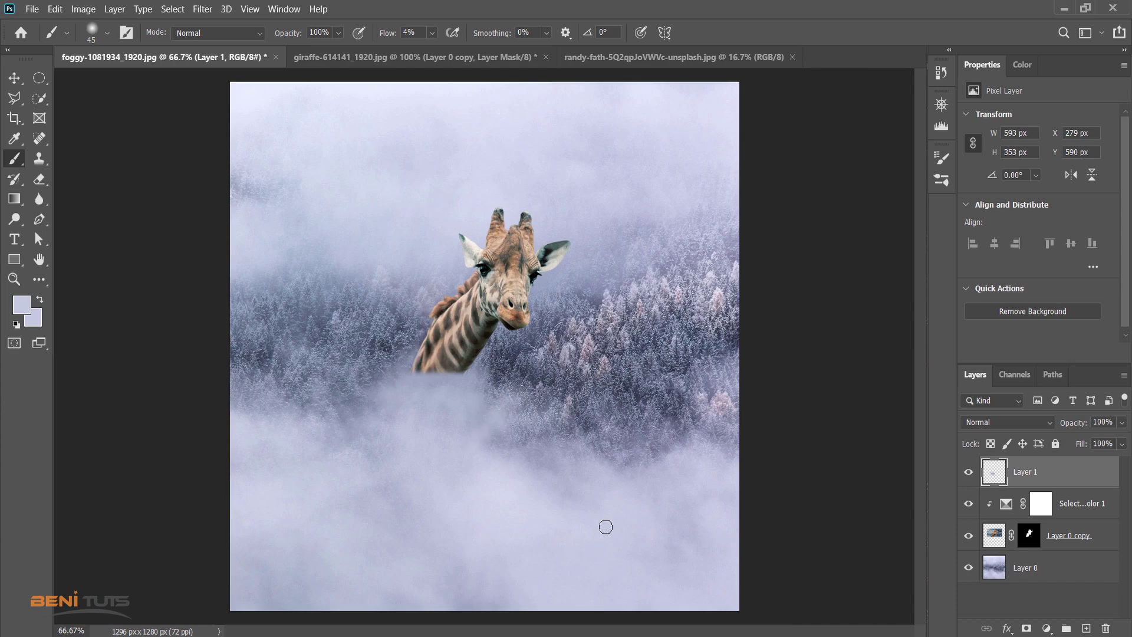
key("bracketright")
key("bracketright")
key("bracketright")
key("bracketright")
key("bracketright")
key("bracketright")
key("bracketright")
key("bracketright")
key("bracketright")
key("bracketright")
left_click(432, 34)
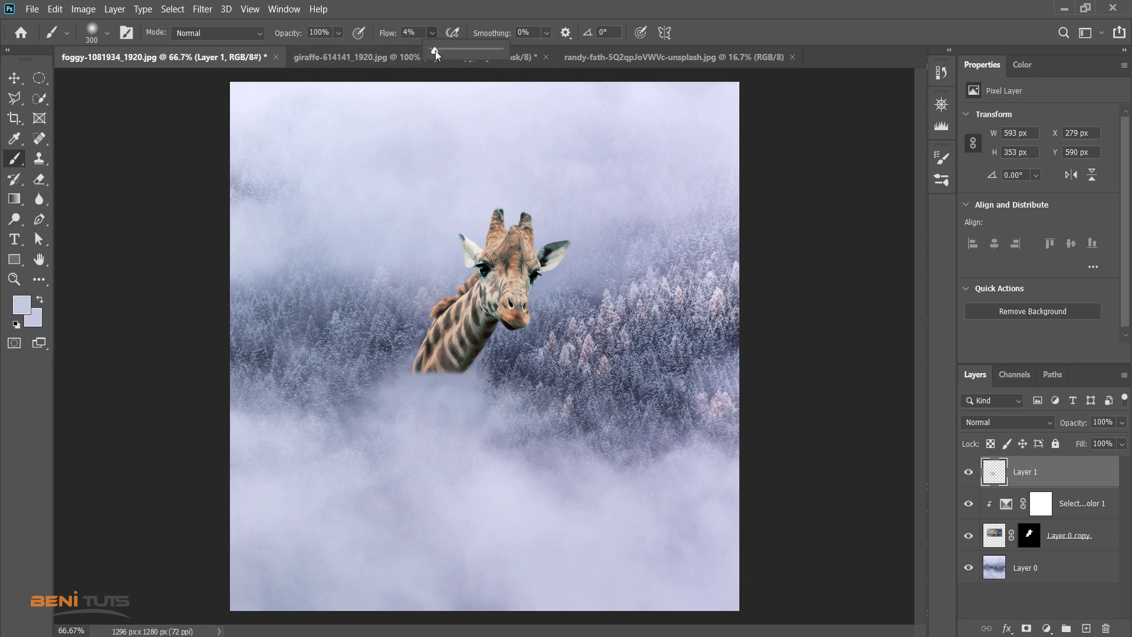
left_click_drag(435, 51, 434, 51)
left_click_drag(531, 416, 581, 404)
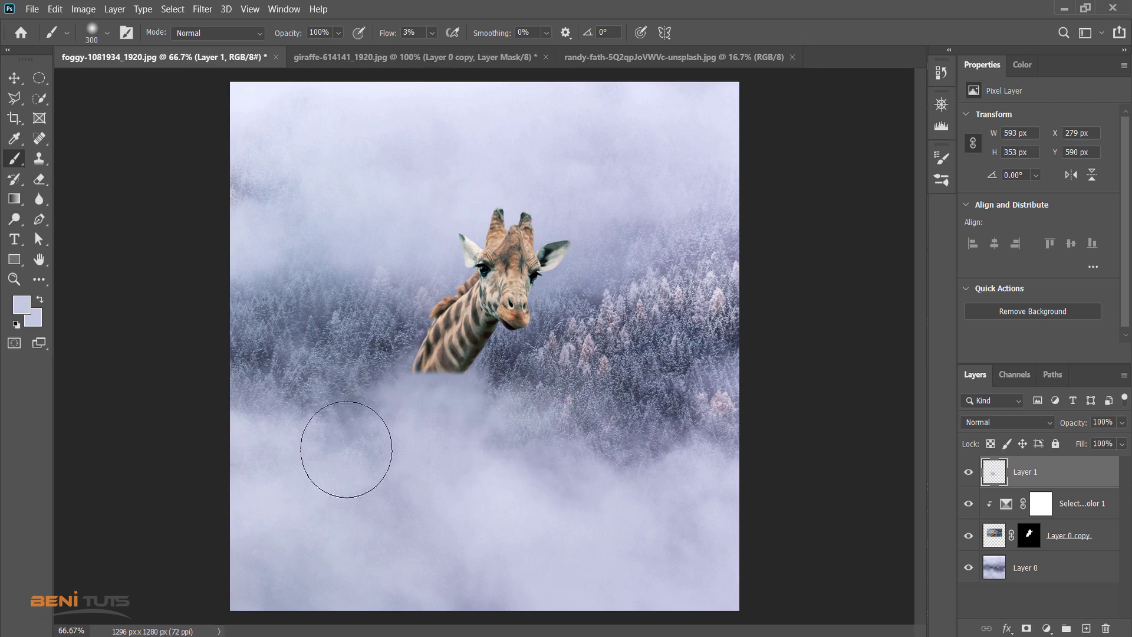
left_click_drag(345, 392, 354, 329)
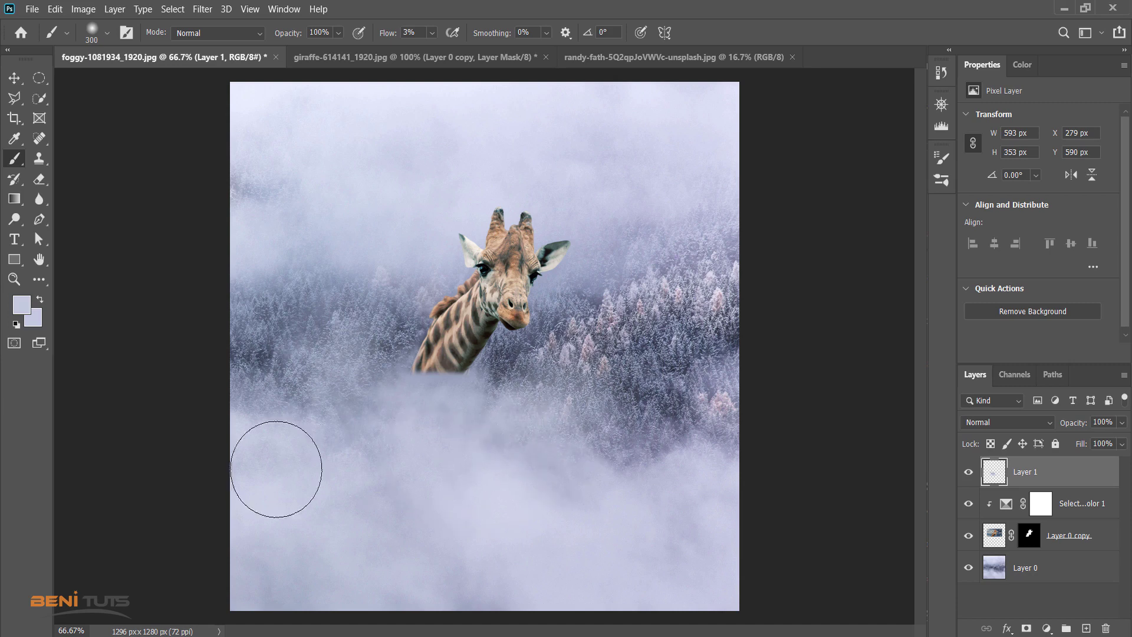
mouse_move(354, 401)
left_mouse_down()
mouse_move(437, 442)
mouse_move(397, 397)
mouse_move(538, 399)
mouse_move(533, 420)
left_mouse_up()
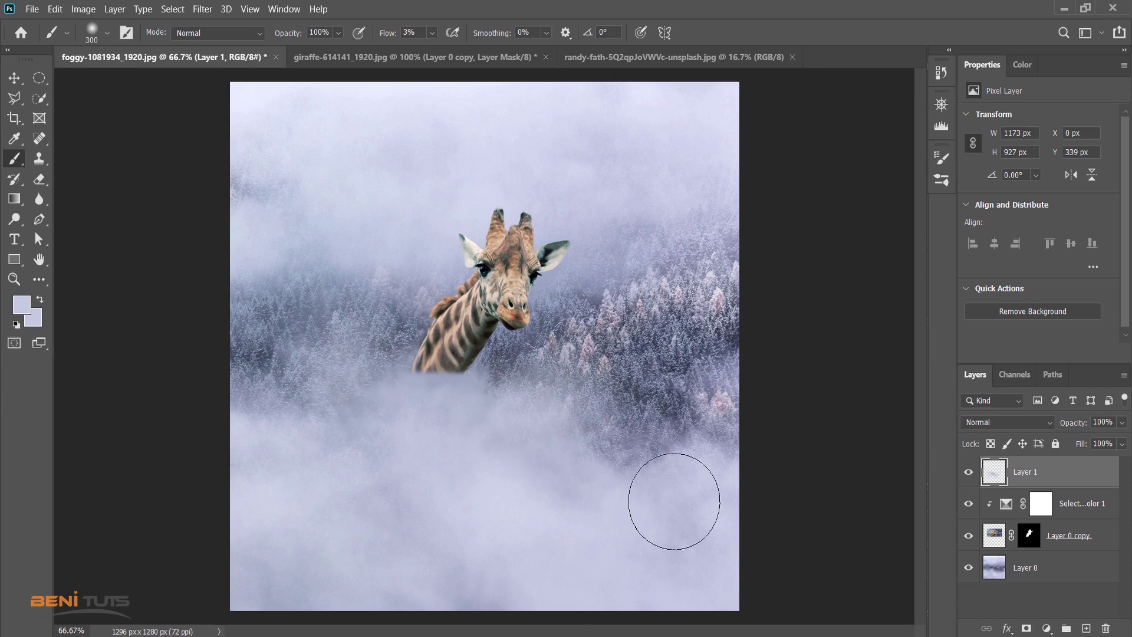
With a 70 px brush, sample darker fog and thicken it along the giraffe's neck base
key("bracketleft")
key("bracketleft")
key("bracketleft")
key("bracketleft")
key("bracketleft")
key("bracketleft")
key("bracketleft")
key("bracketleft")
key("bracketleft")
left_click_drag(487, 386, 514, 380)
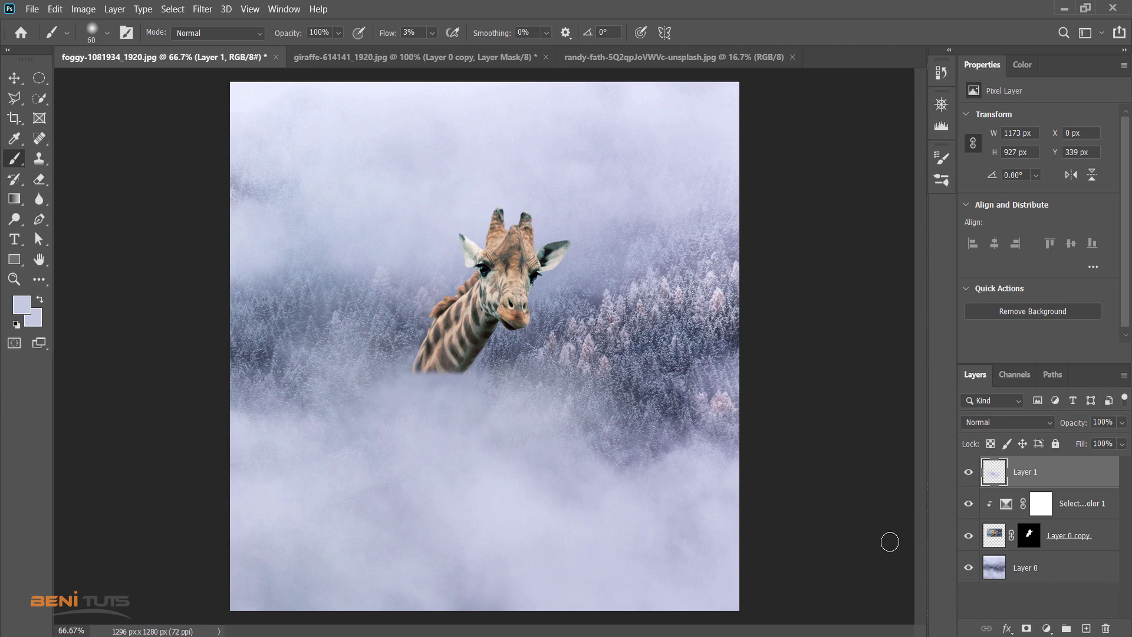
mouse_move(444, 391)
left_mouse_down()
mouse_move(468, 363)
mouse_move(471, 376)
mouse_move(516, 358)
left_mouse_up()
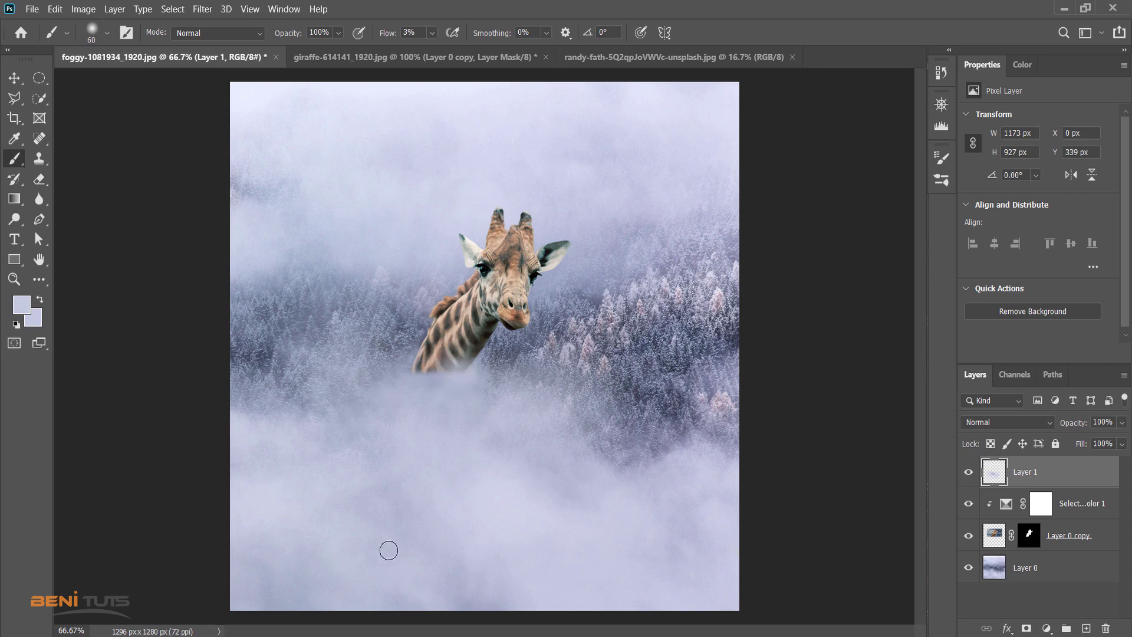
left_click(465, 388, "alt")
mouse_move(450, 402)
left_mouse_down()
mouse_move(467, 396)
mouse_move(444, 409)
mouse_move(467, 396)
mouse_move(458, 413)
mouse_move(442, 404)
mouse_move(475, 397)
mouse_move(475, 372)
mouse_move(449, 390)
mouse_move(448, 429)
mouse_move(457, 452)
mouse_move(450, 389)
mouse_move(480, 439)
left_mouse_up()
mouse_move(532, 404)
left_mouse_down()
mouse_move(490, 384)
mouse_move(462, 394)
mouse_move(458, 384)
mouse_move(428, 387)
mouse_move(447, 399)
mouse_move(404, 448)
mouse_move(460, 477)
mouse_move(458, 490)
mouse_move(563, 442)
left_mouse_up()
Apply Add Noise at 0.3%, Uniform, Monochromatic to the Layer 1 fog
left_click(202, 16)
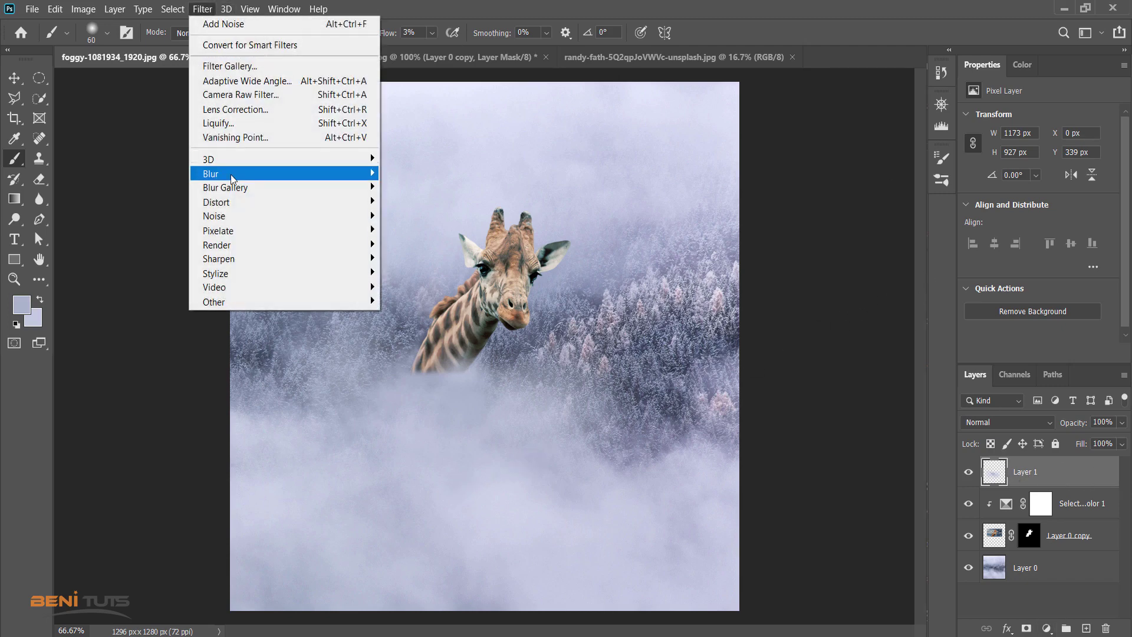
mouse_move(214, 216)
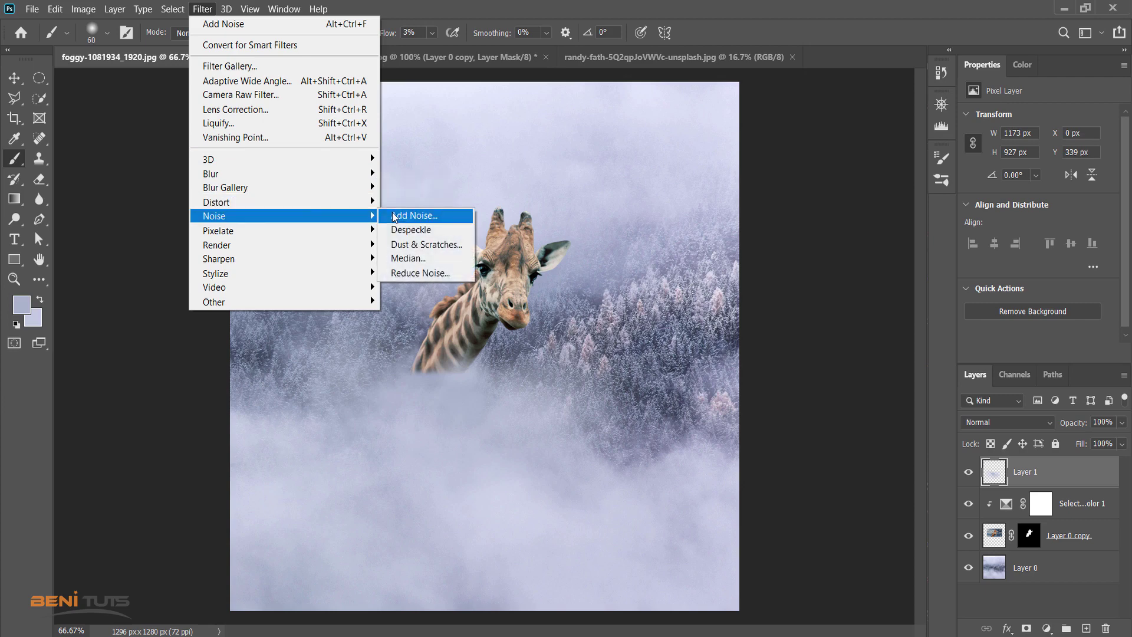
left_click(407, 216)
left_click_drag(577, 100, 650, 122)
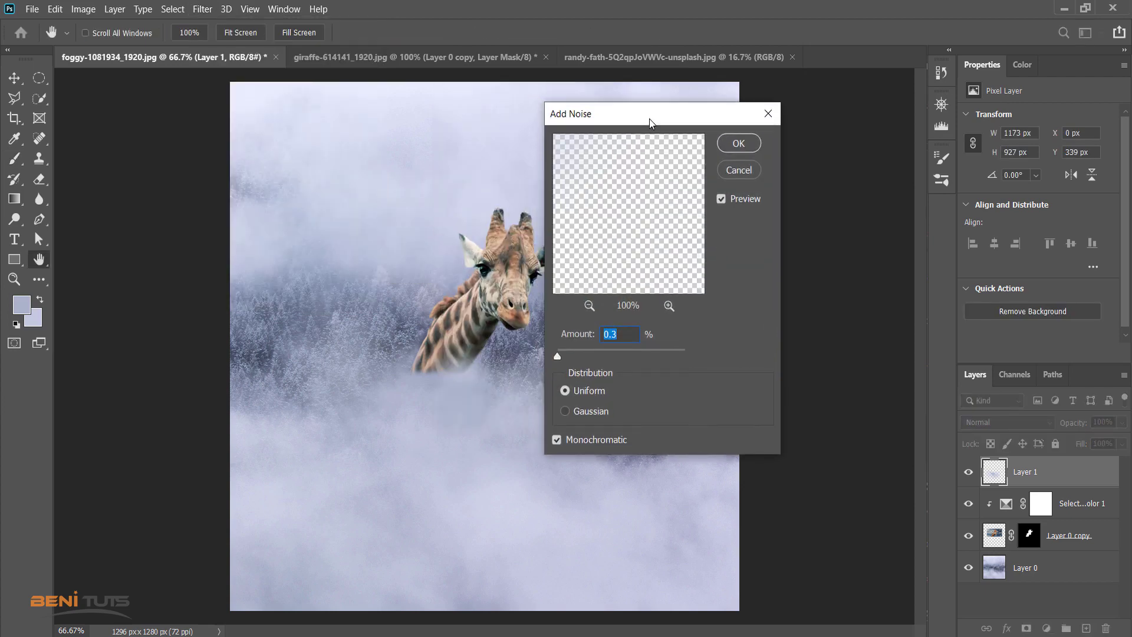
left_click(738, 145)
key("b")
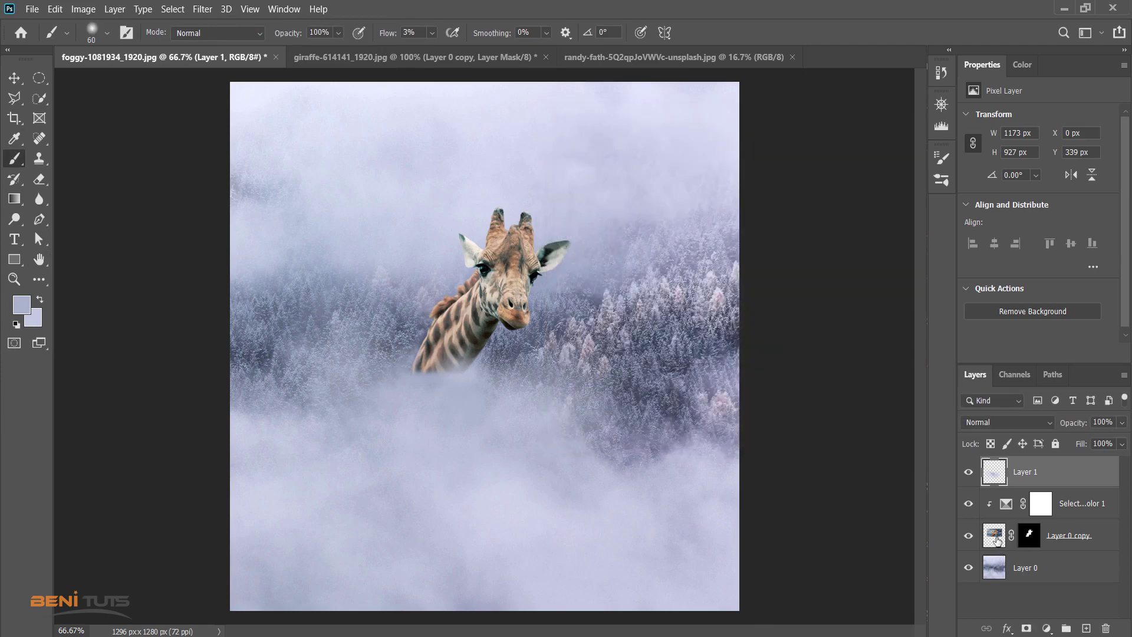
Compare the image with and without the Layer 1 fog, then paint soft fog over the horns
left_click(967, 473)
left_click(967, 473)
left_click(968, 472)
left_click_drag(498, 213, 493, 215)
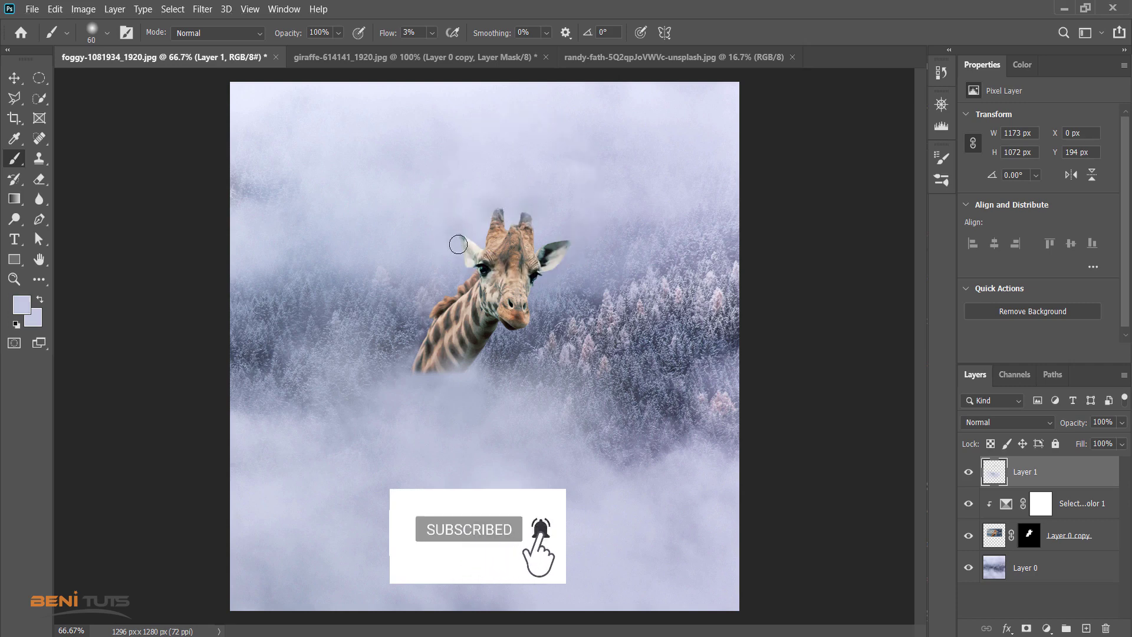
Sample several lavender fog tones and paint faint fog up along the giraffe's neck
left_click(482, 207, "alt")
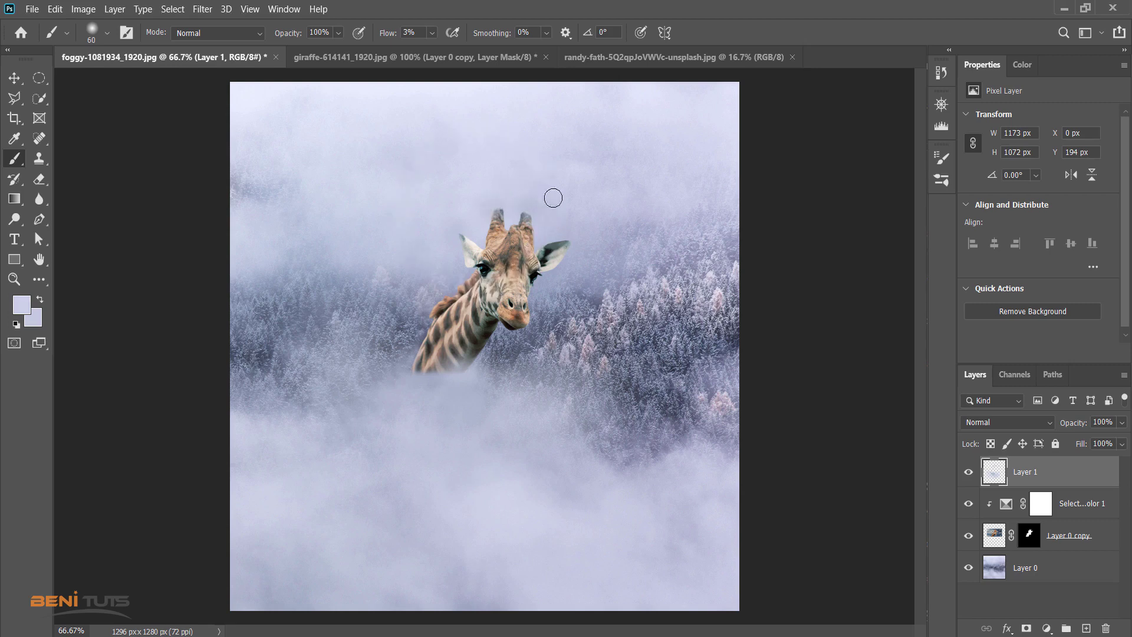
left_click(575, 240, "alt")
left_click(454, 228, "alt")
mouse_move(439, 312)
left_mouse_down()
mouse_move(453, 286)
mouse_move(429, 309)
left_mouse_up()
left_click(450, 281, "alt")
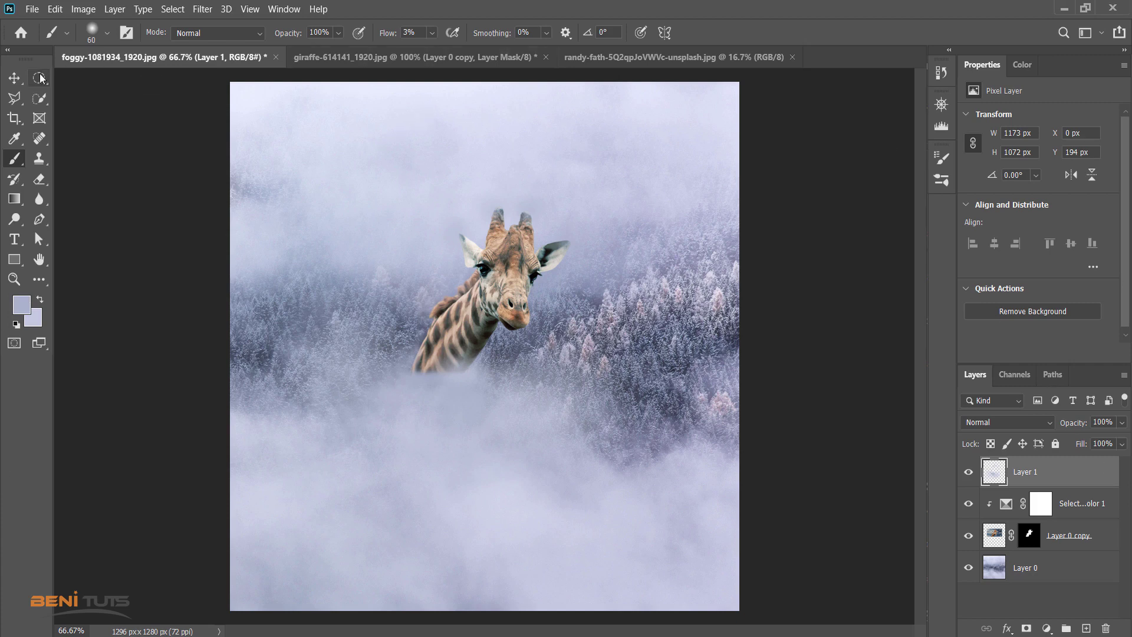
left_click(14, 78)
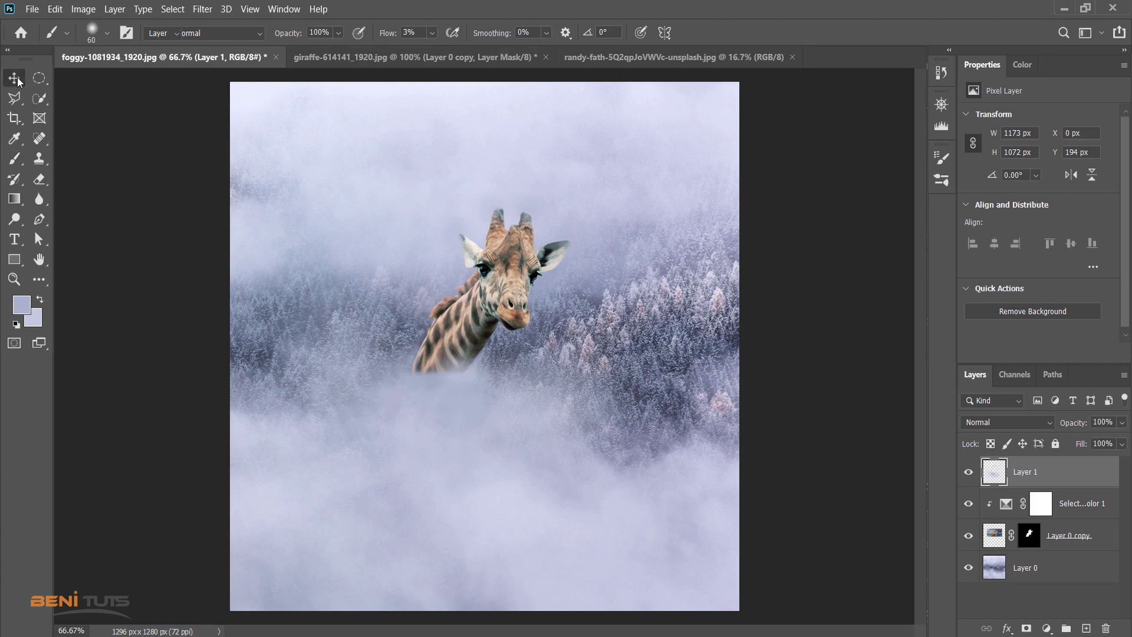
Mask the airplane out of its sky with Select Subject and drag it into the foggy forest document
left_click(575, 56)
left_click(39, 98)
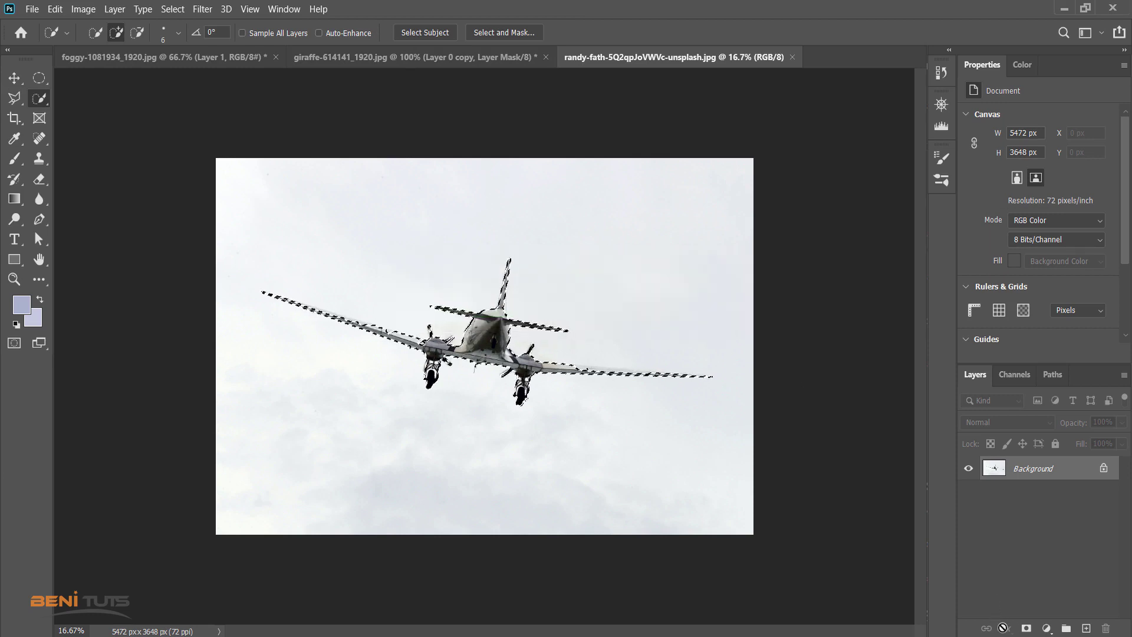
left_click(1026, 628)
left_click(13, 79)
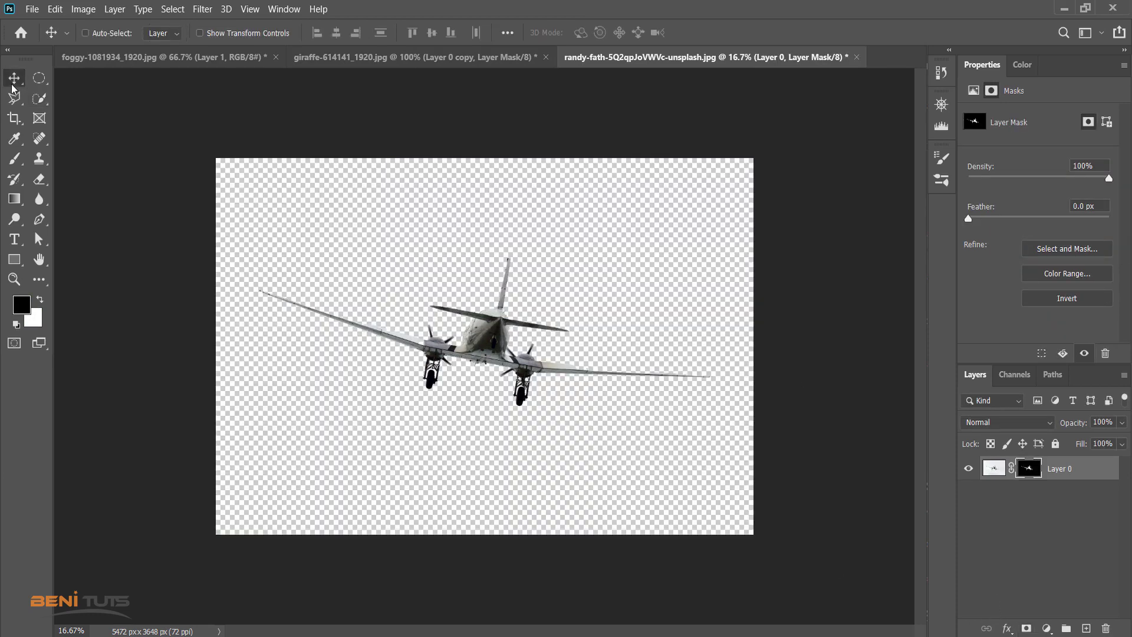
left_click_drag(460, 336, 241, 67)
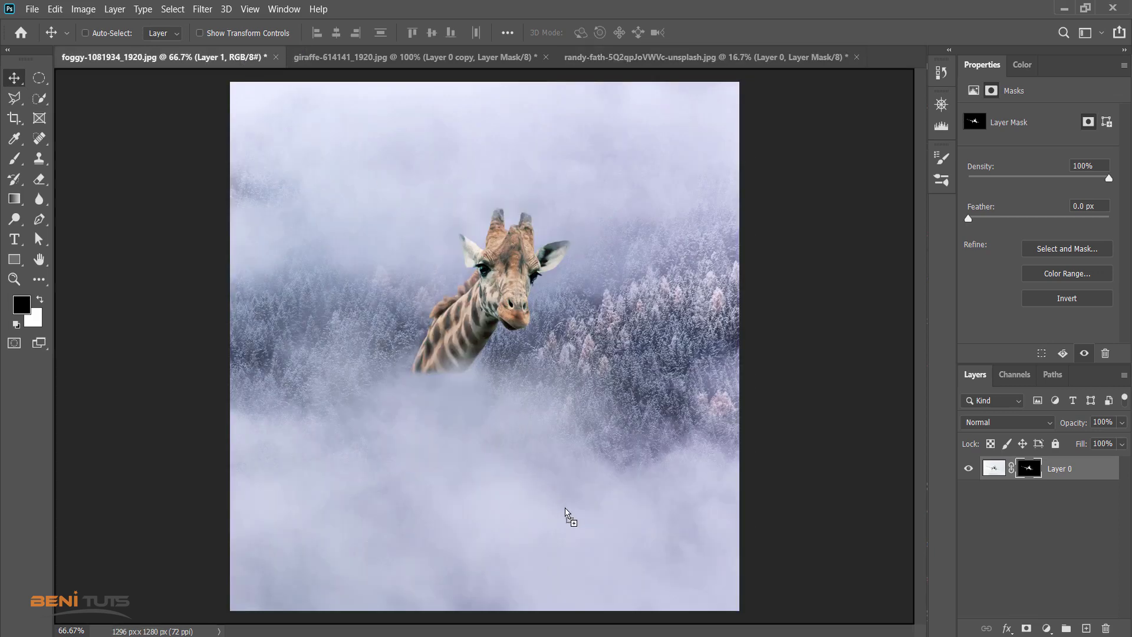
left_click_drag(241, 63, 566, 512)
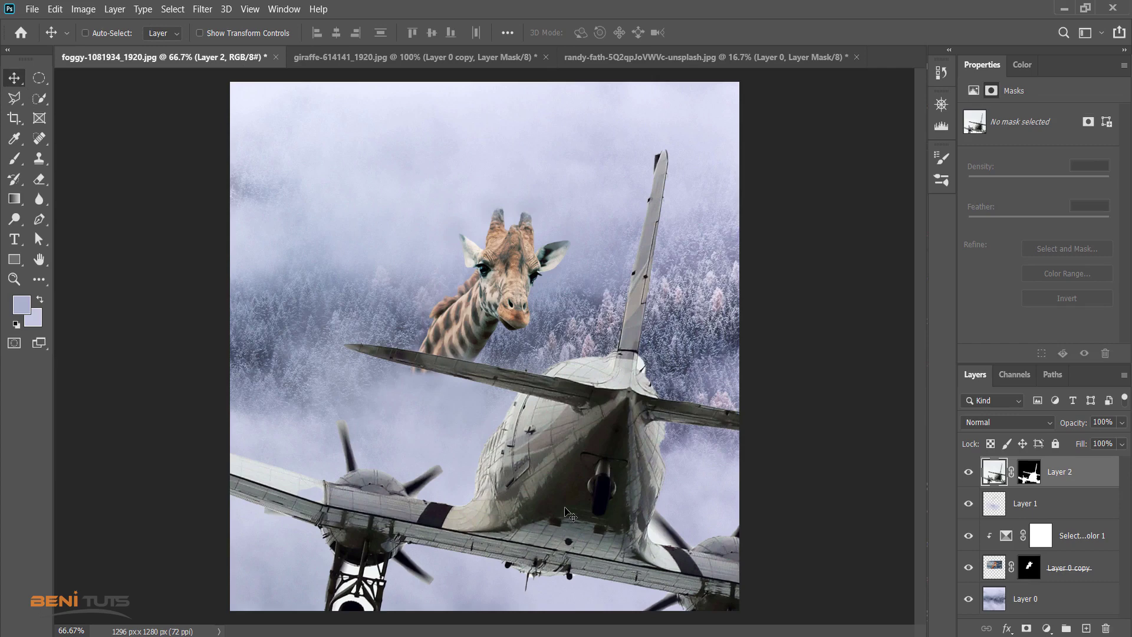
Free-transform the airplane layer down to roughly a tenth of its size and commit
key("ctrl+minus")
key("ctrl+minus")
key("ctrl+minus")
key("ctrl+t")
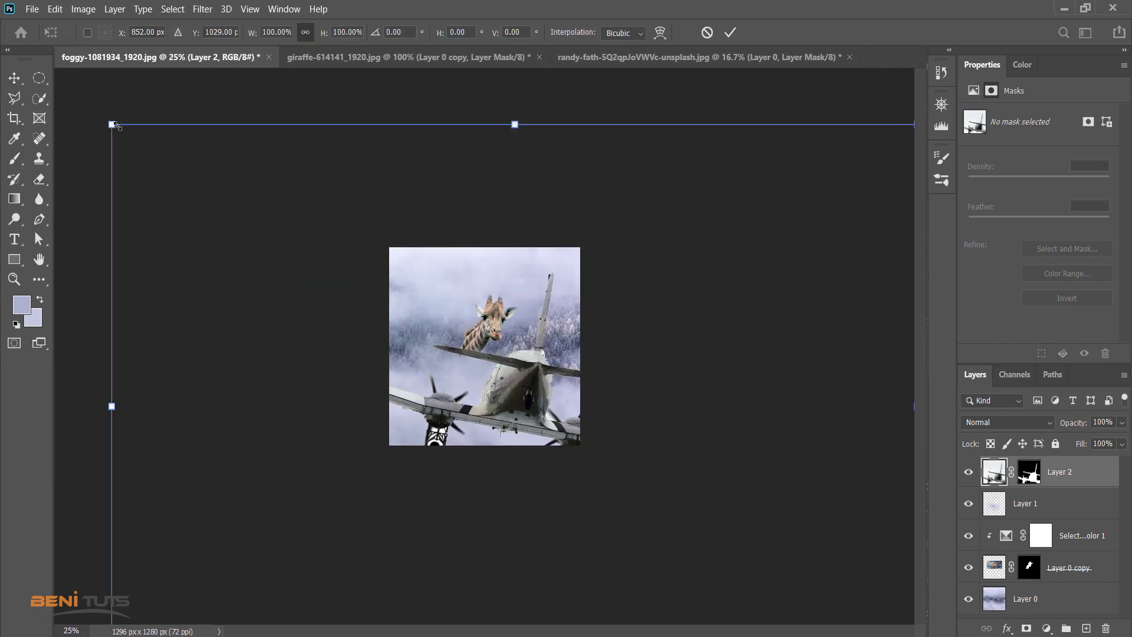
left_click_drag(115, 127, 622, 481)
left_click_drag(669, 525, 452, 318)
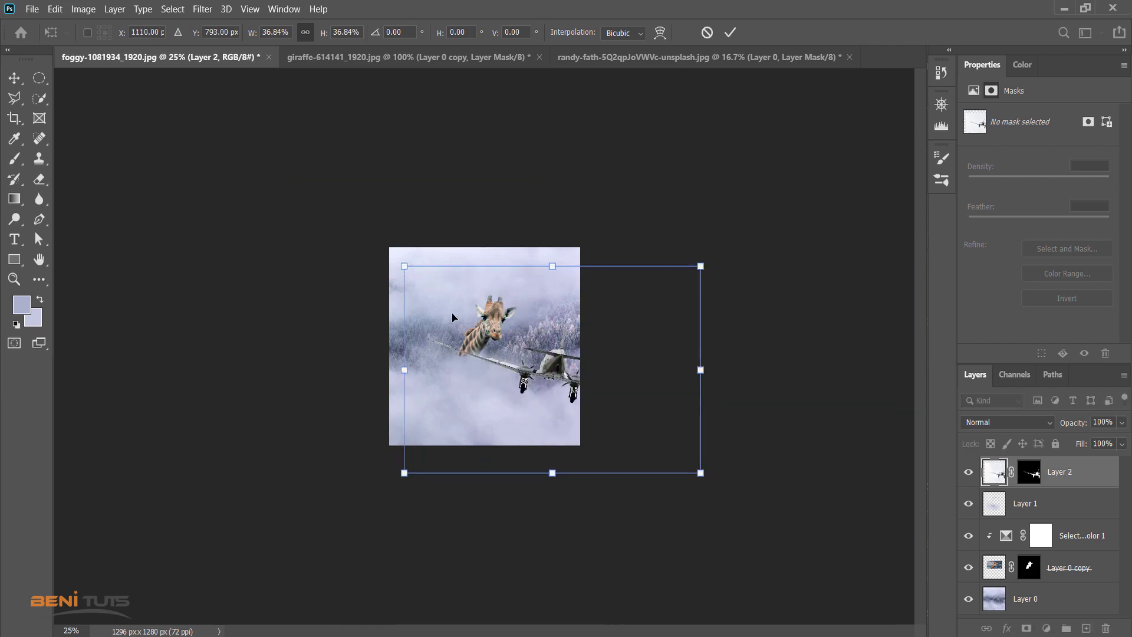
left_click_drag(403, 266, 614, 412)
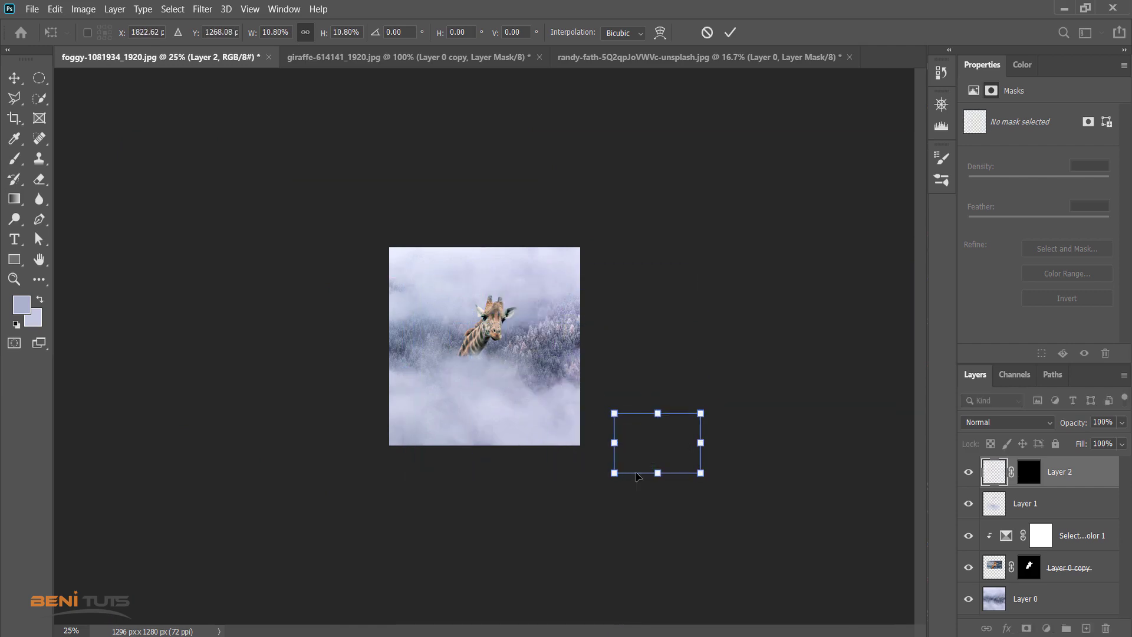
left_click_drag(636, 449, 508, 419)
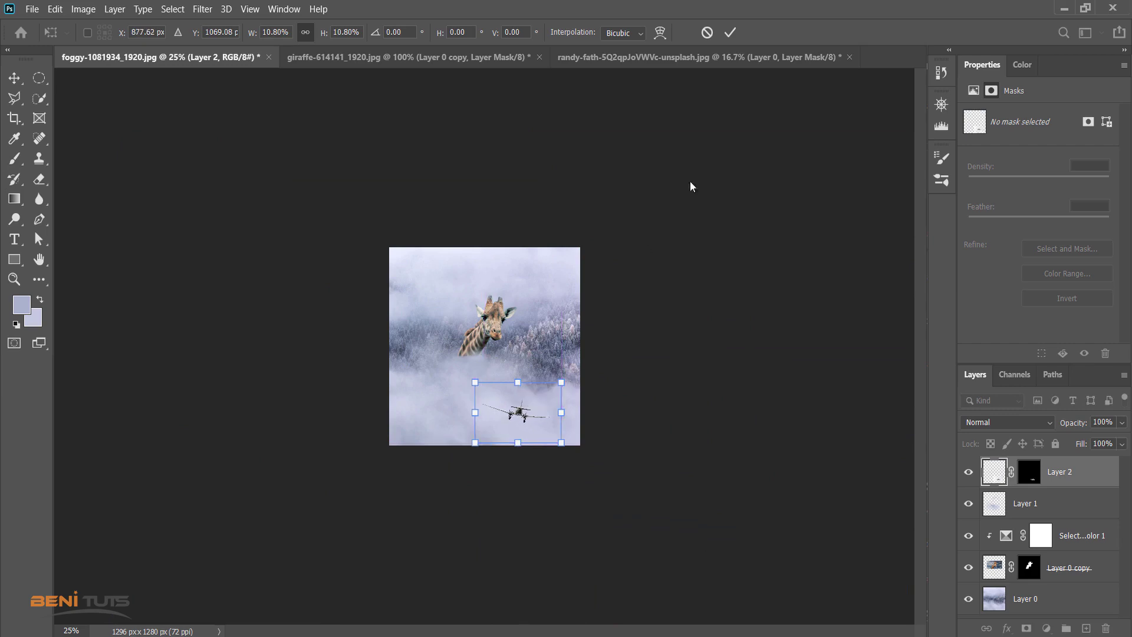
left_click(730, 32)
Move the airplane up and left beneath the giraffe and enlarge it slightly
left_click(14, 279)
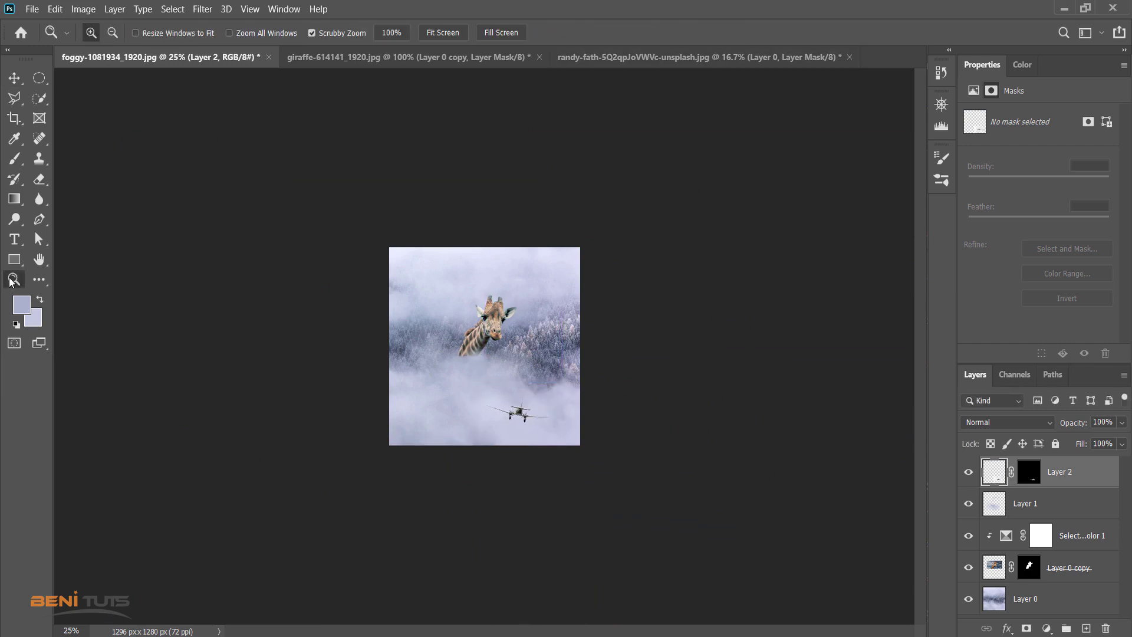
double_click(16, 281)
key("ctrl+minus")
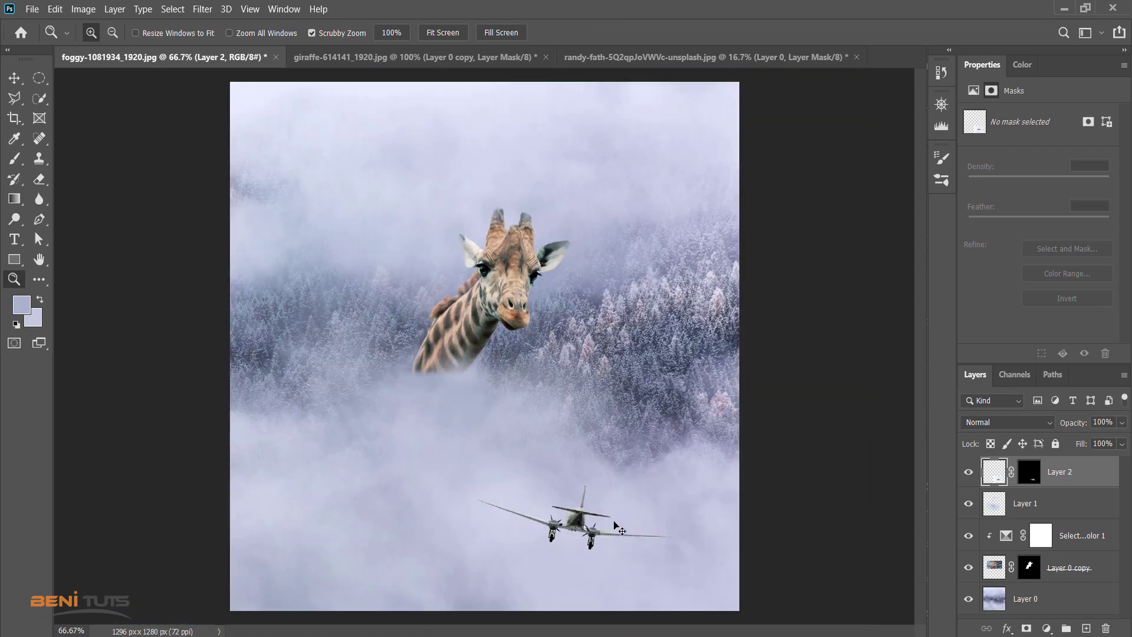
left_click(14, 77)
left_click_drag(577, 545, 565, 525)
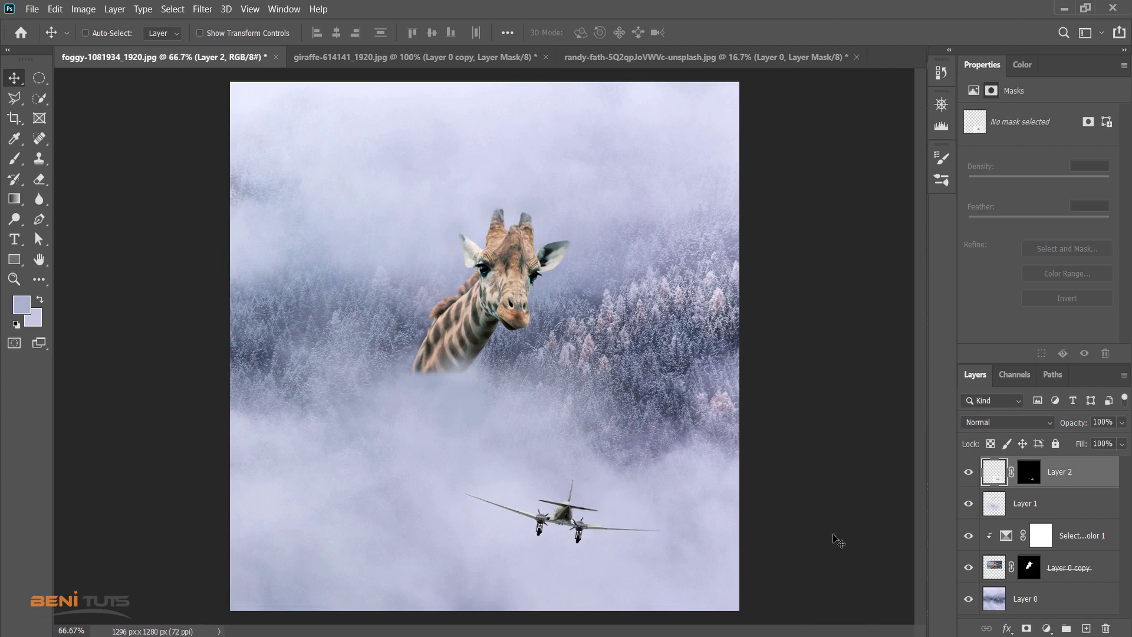
key("ctrl+t")
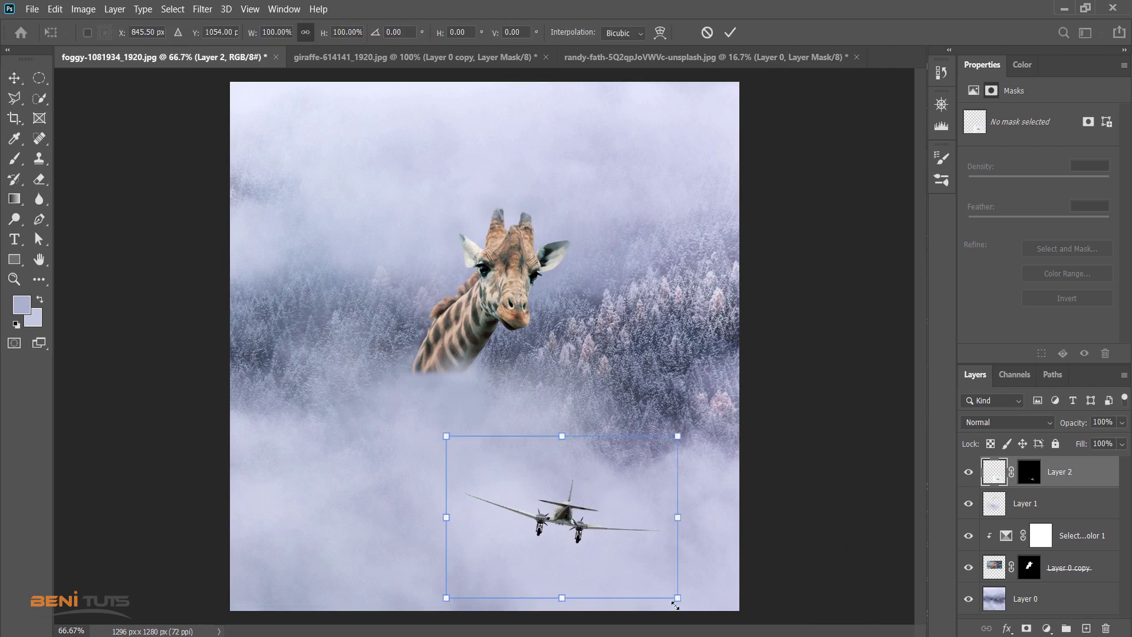
mouse_move(679, 601)
left_mouse_down()
mouse_move(698, 612)
mouse_move(687, 605)
left_mouse_up()
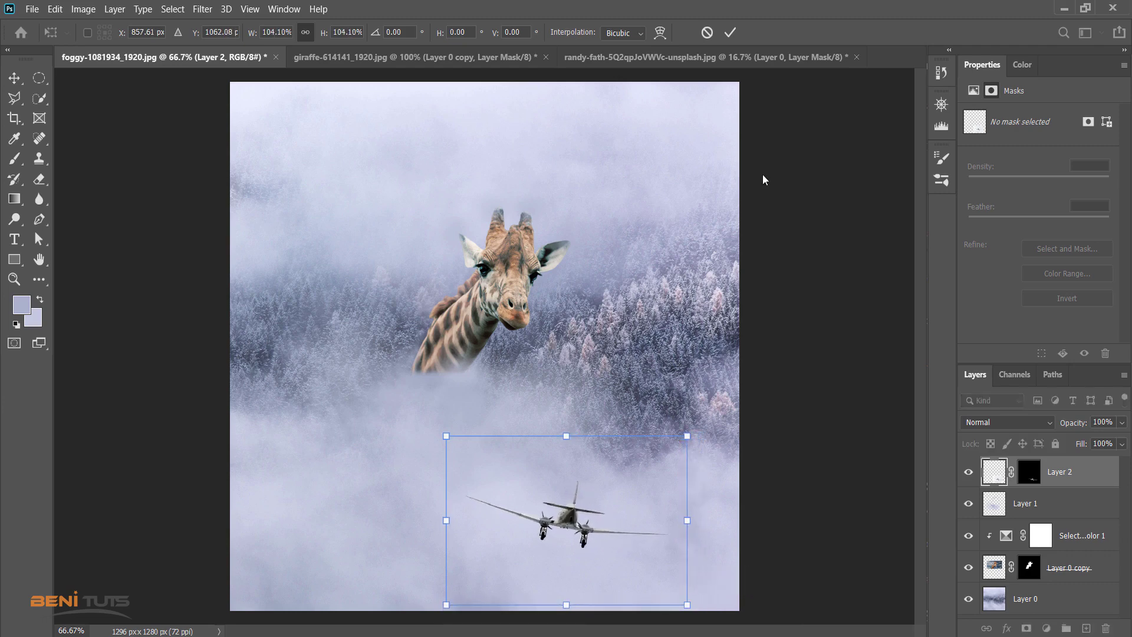
left_click(730, 33)
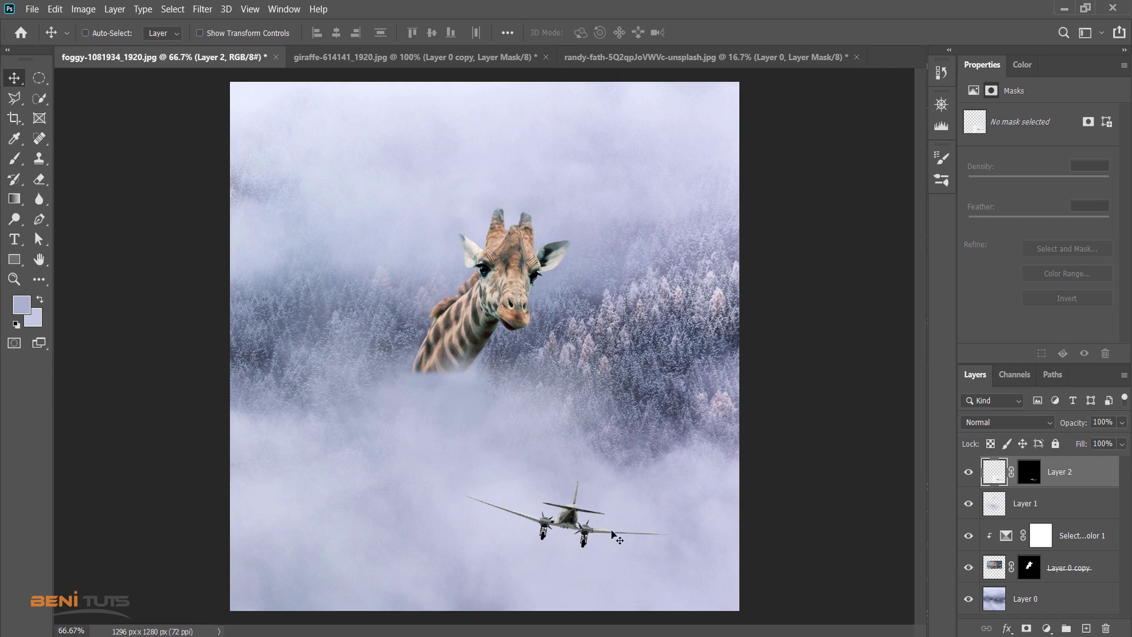
Nudge the airplane right and enlarge it to its final 699 × 466 px size
left_click_drag(573, 534, 586, 533)
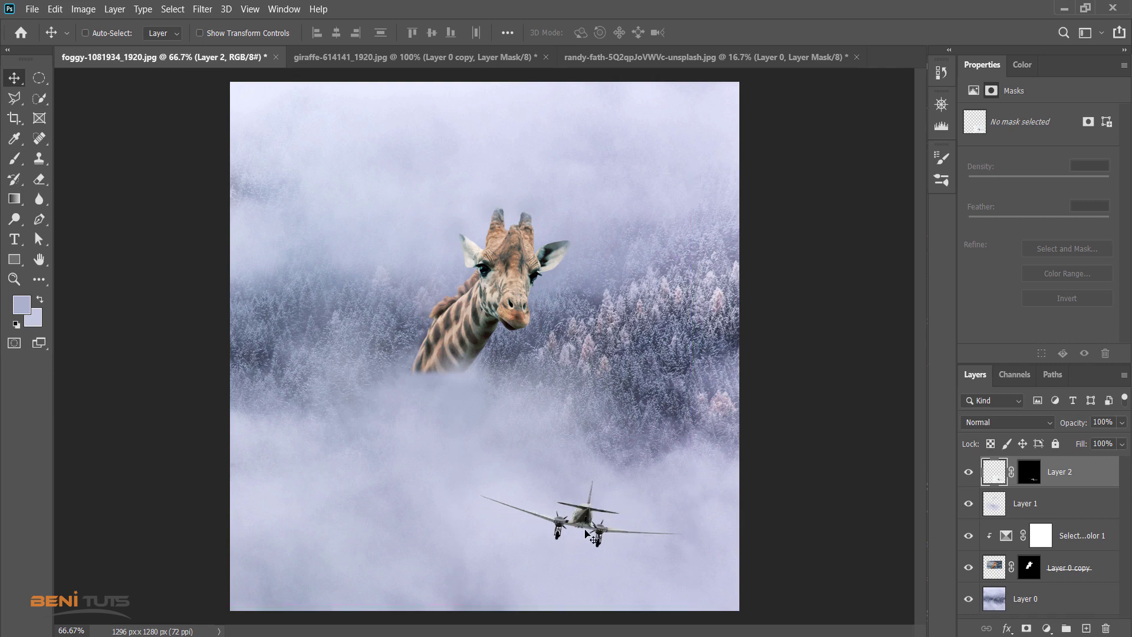
key("ctrl+t")
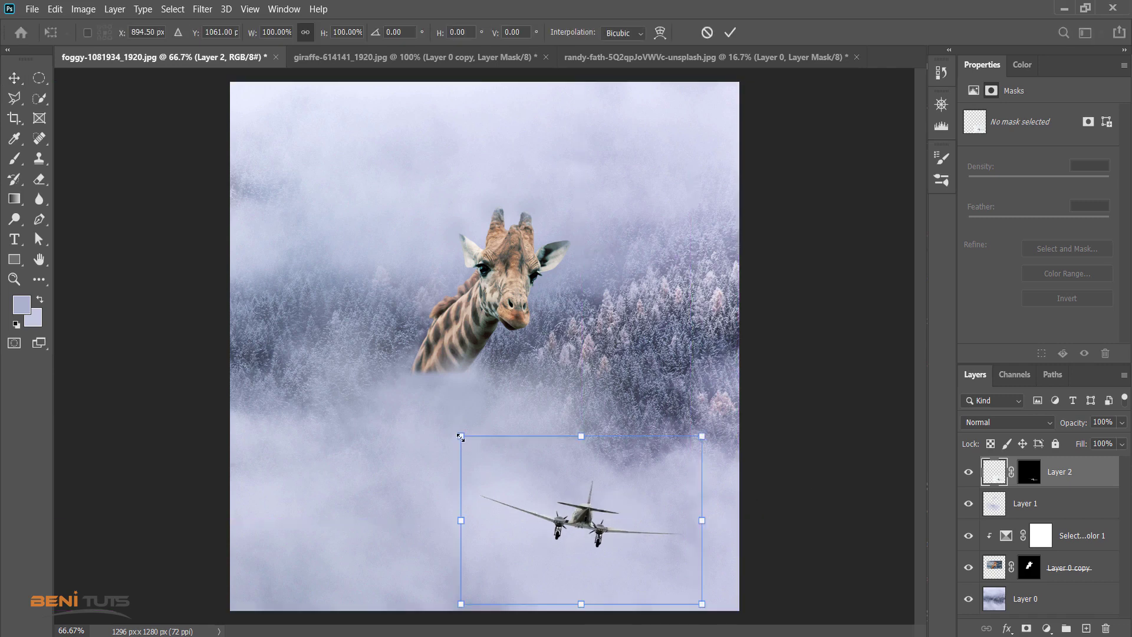
left_click_drag(461, 436, 428, 412)
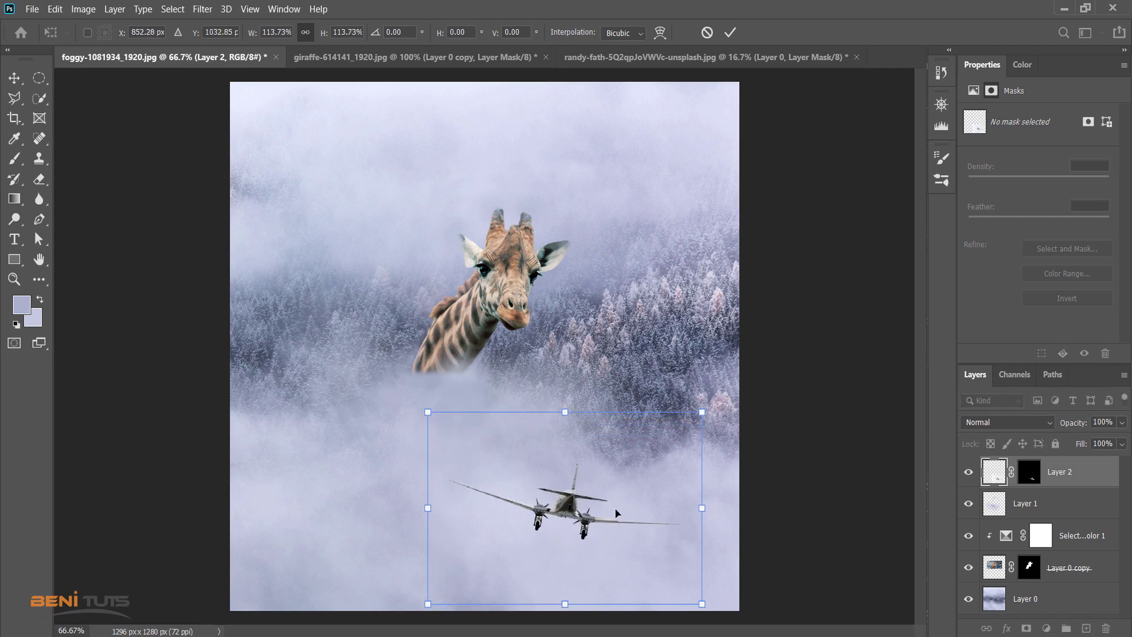
left_click_drag(593, 526, 596, 526)
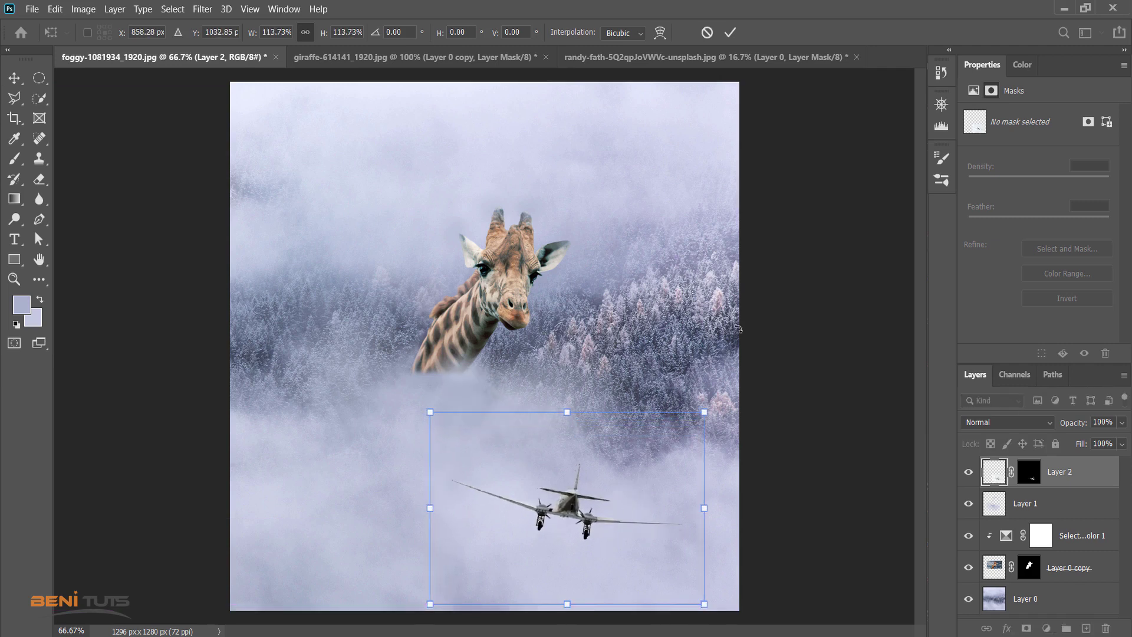
left_click(731, 33)
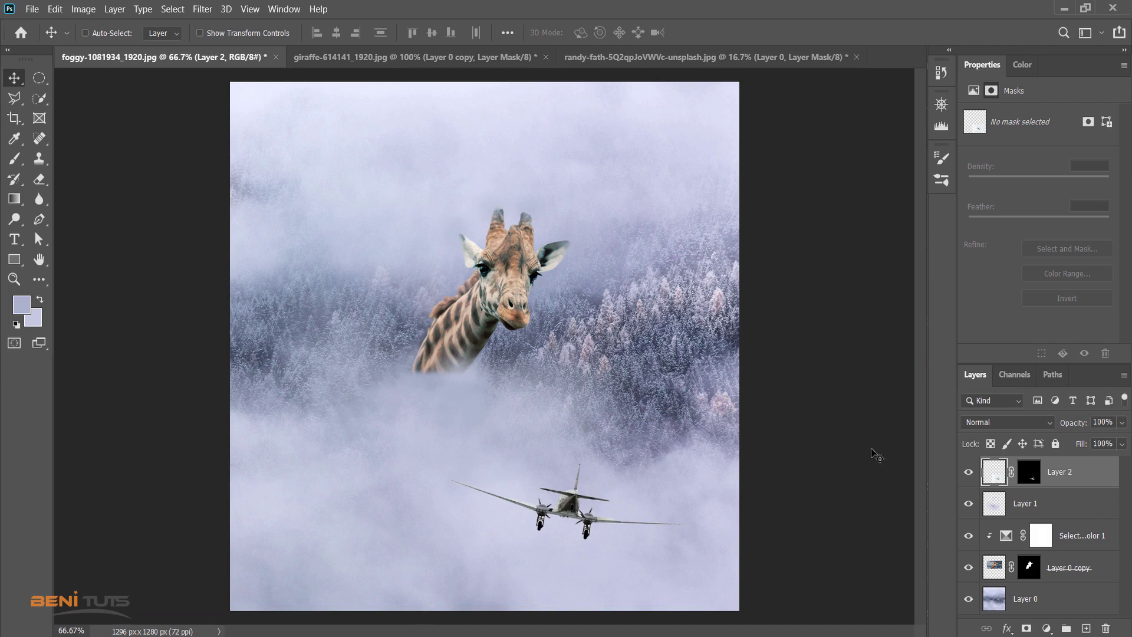
left_click(992, 475)
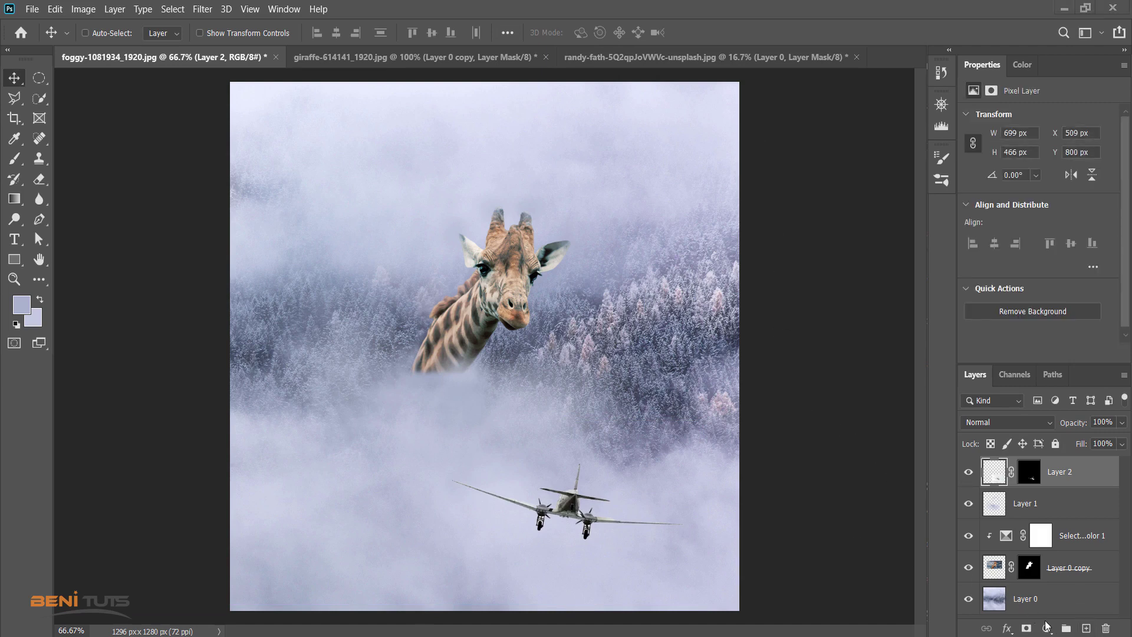
Clip a Selective Color layer to the airplane with Neutrals Cyan +21, Magenta +19, Yellow −2, Black −24
left_click(1046, 628)
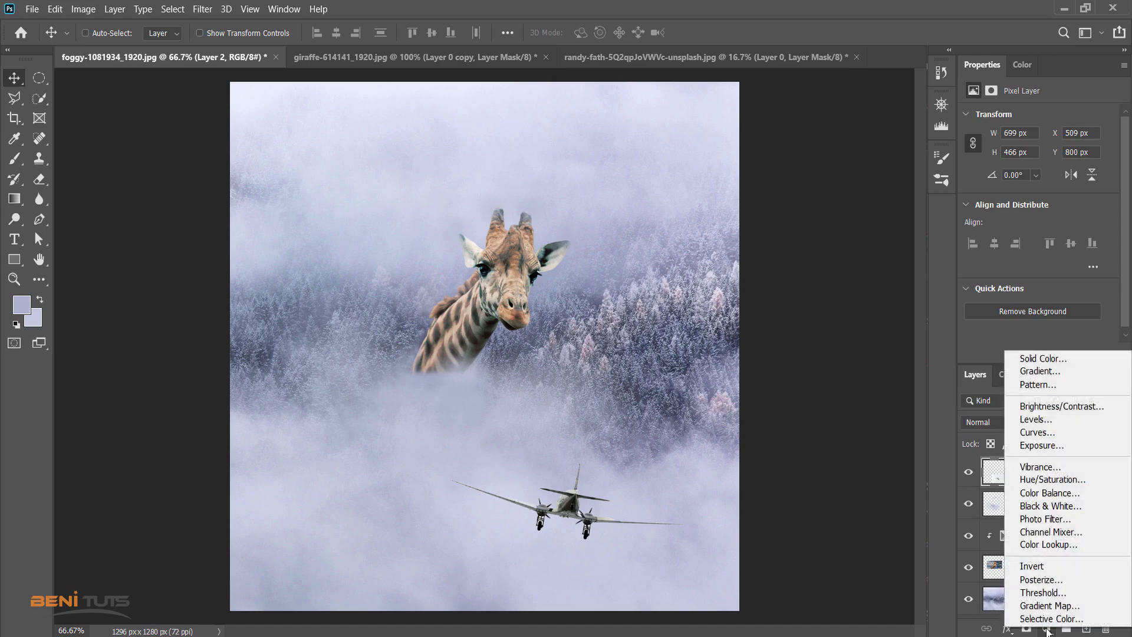
left_click(1047, 619)
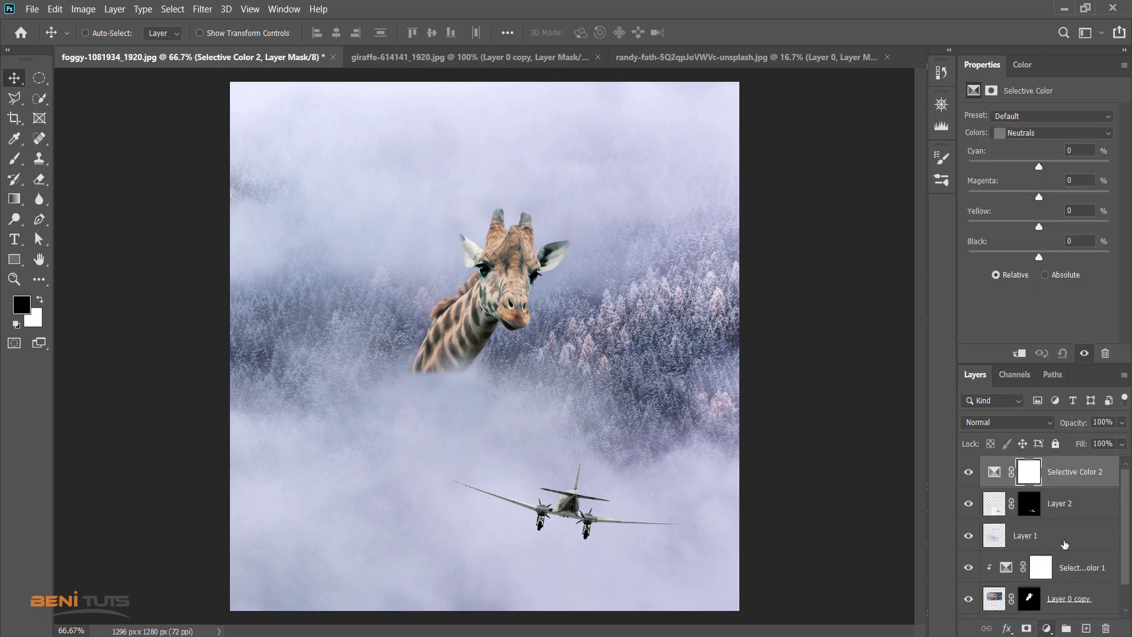
left_click(1017, 353)
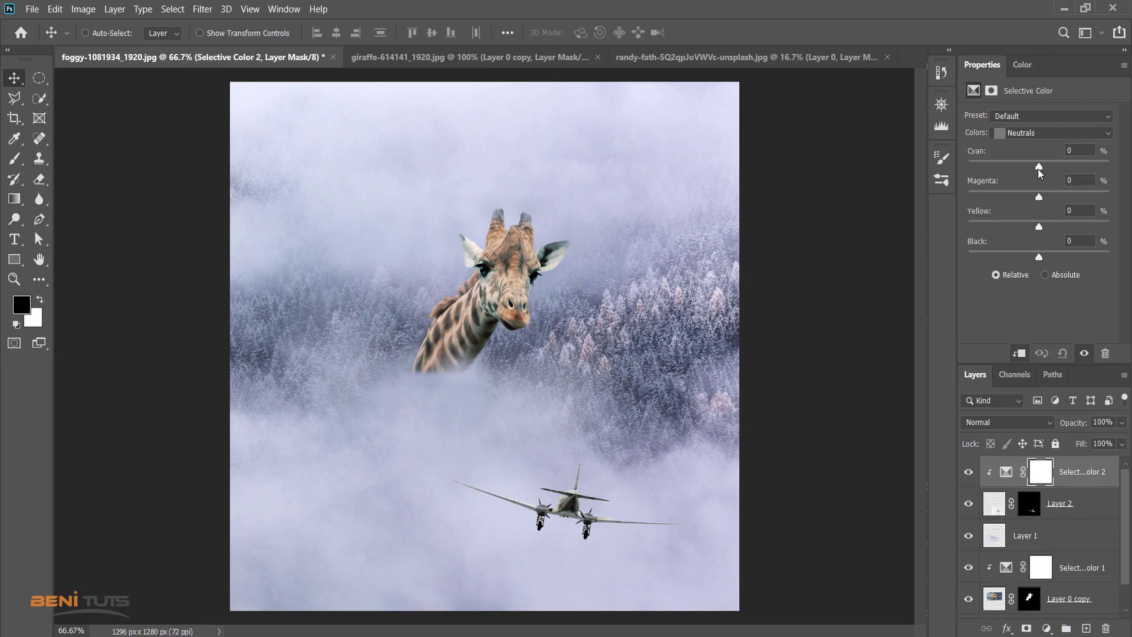
left_click_drag(1037, 169, 1048, 168)
left_click_drag(1041, 201, 1052, 201)
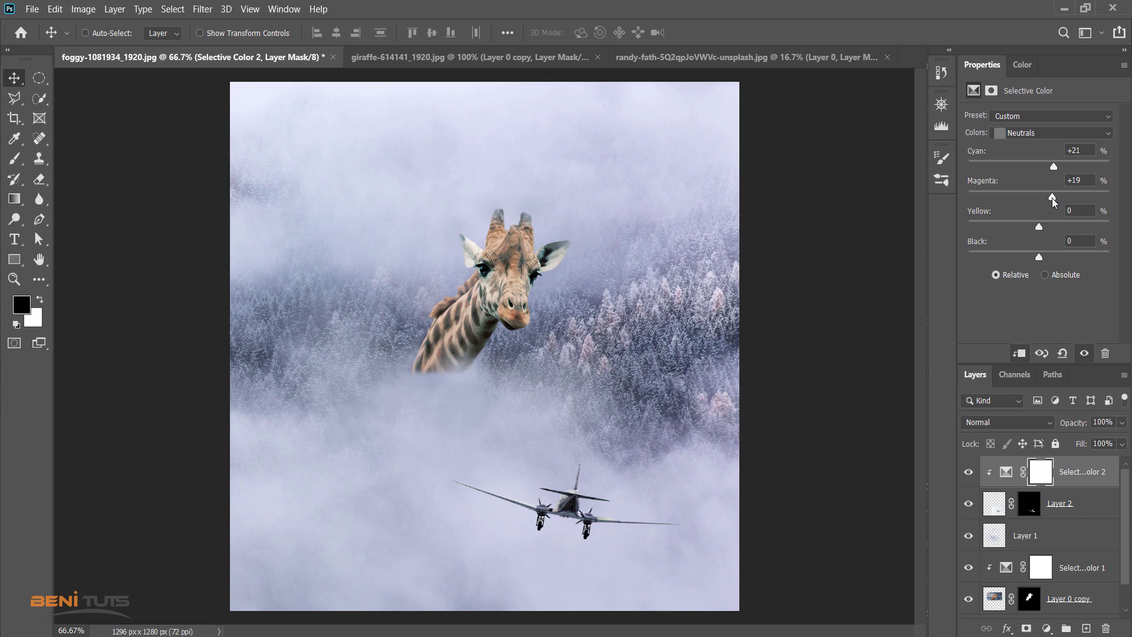
mouse_move(1039, 230)
left_mouse_down()
mouse_move(1024, 229)
mouse_move(1036, 232)
left_mouse_up()
left_click_drag(1035, 256, 1023, 258)
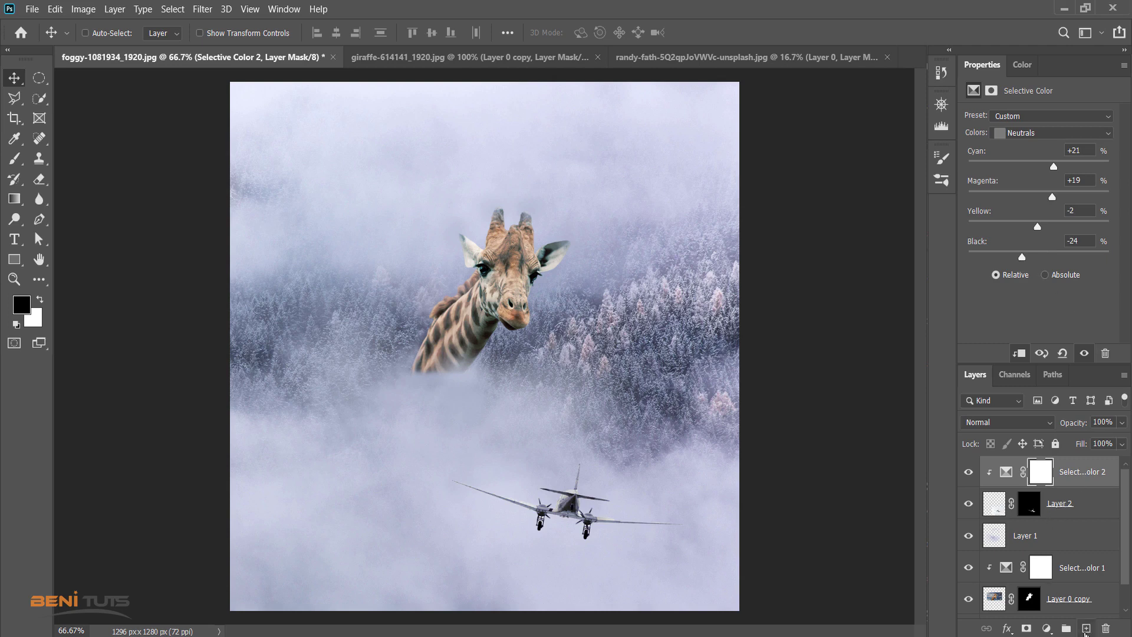
left_click(1086, 628)
On Layer 3, sample fog colour and paint faint fog over both airplane wingtips
left_click(16, 159)
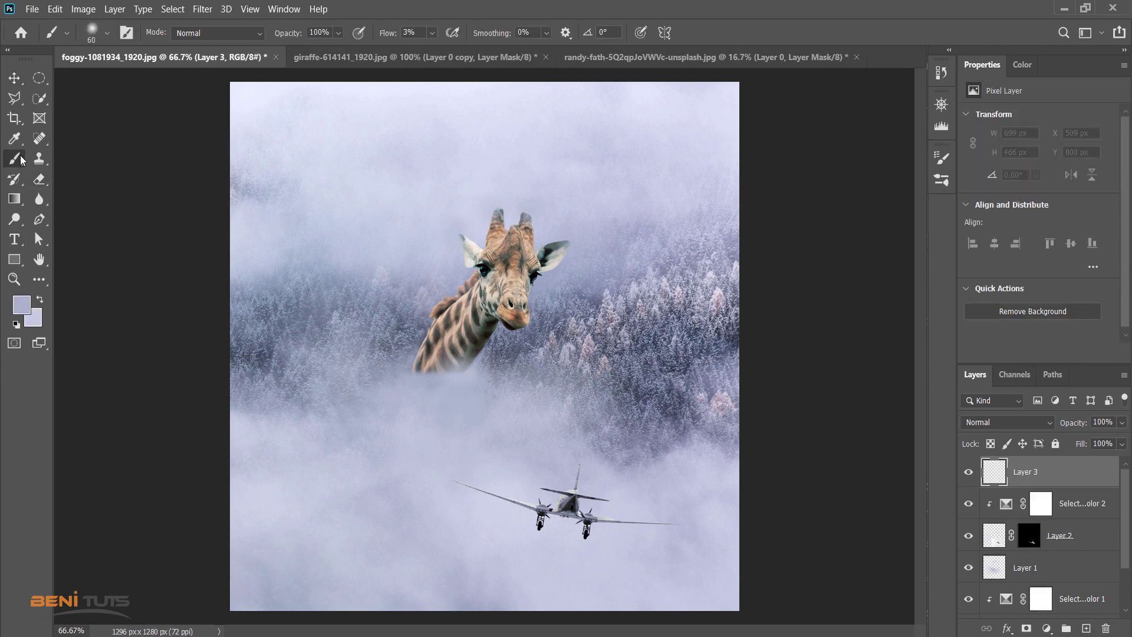
left_click(458, 488, "alt")
mouse_move(459, 485)
left_mouse_down()
mouse_move(470, 475)
mouse_move(449, 480)
mouse_move(476, 488)
mouse_move(450, 479)
mouse_move(472, 470)
left_mouse_up()
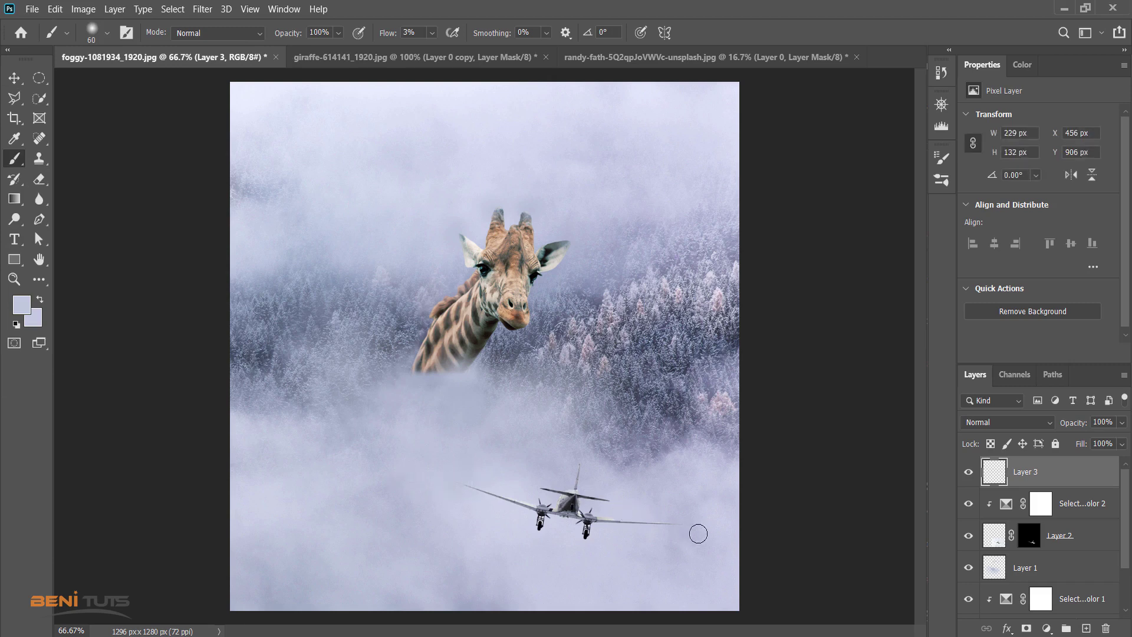
key("alt")
left_click_drag(664, 528, 652, 516)
Zoom to 200% on the plane, sample nearby tones and haze the tail-fuselage join
key("ctrl+plus")
scroll(589, 512, "down", 2)
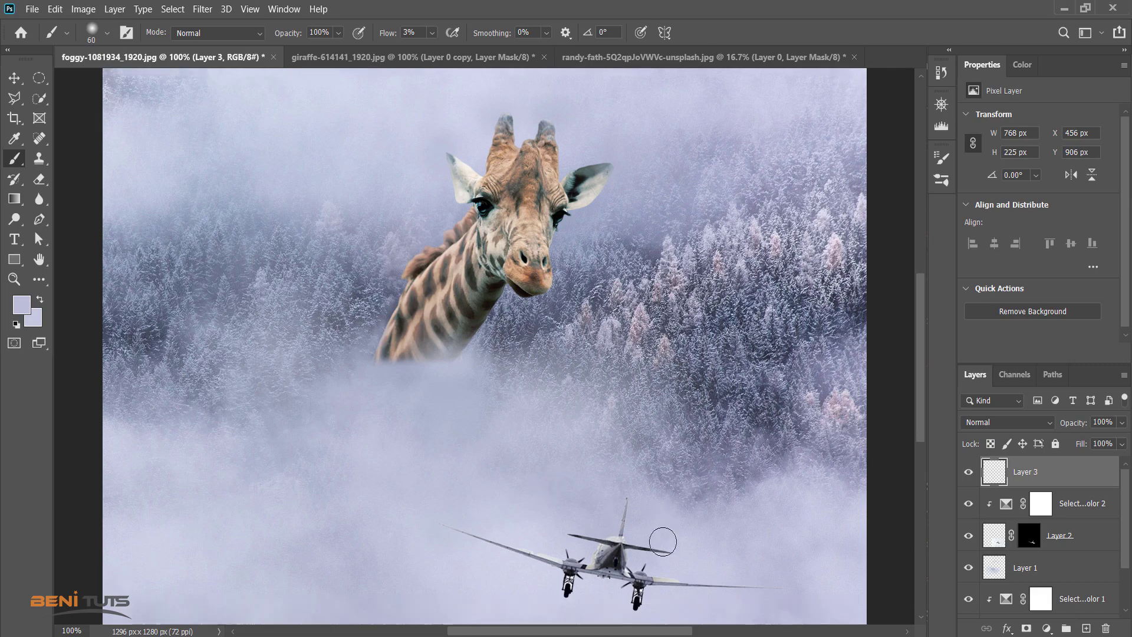
scroll(669, 526, "down", 2)
key("ctrl+plus")
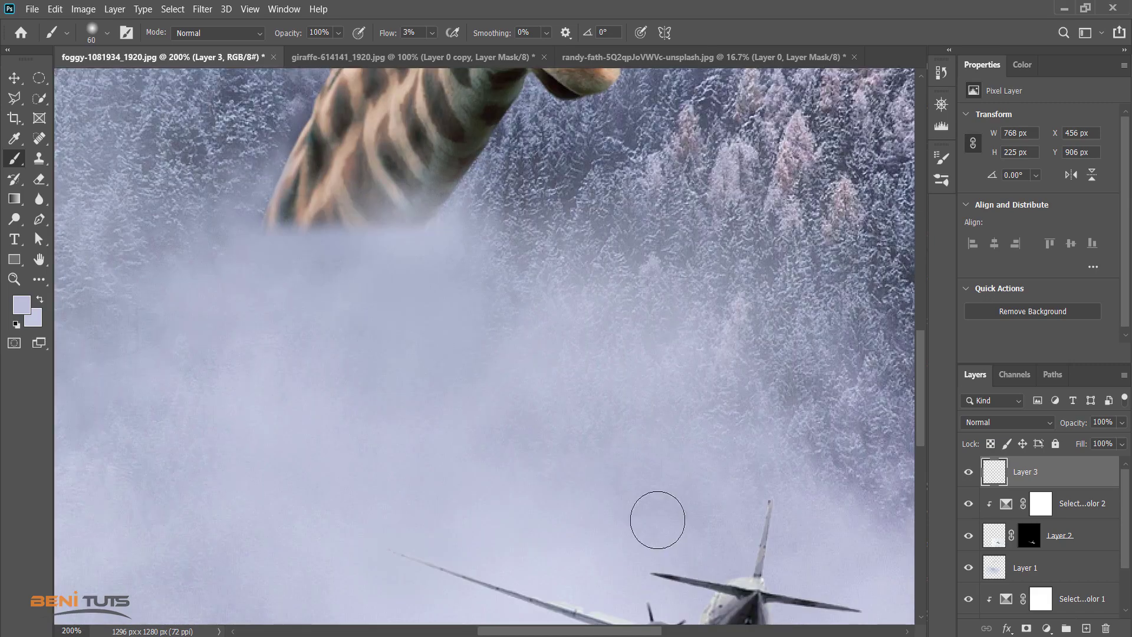
scroll(773, 501, "down", 3)
scroll(773, 501, "down", 3)
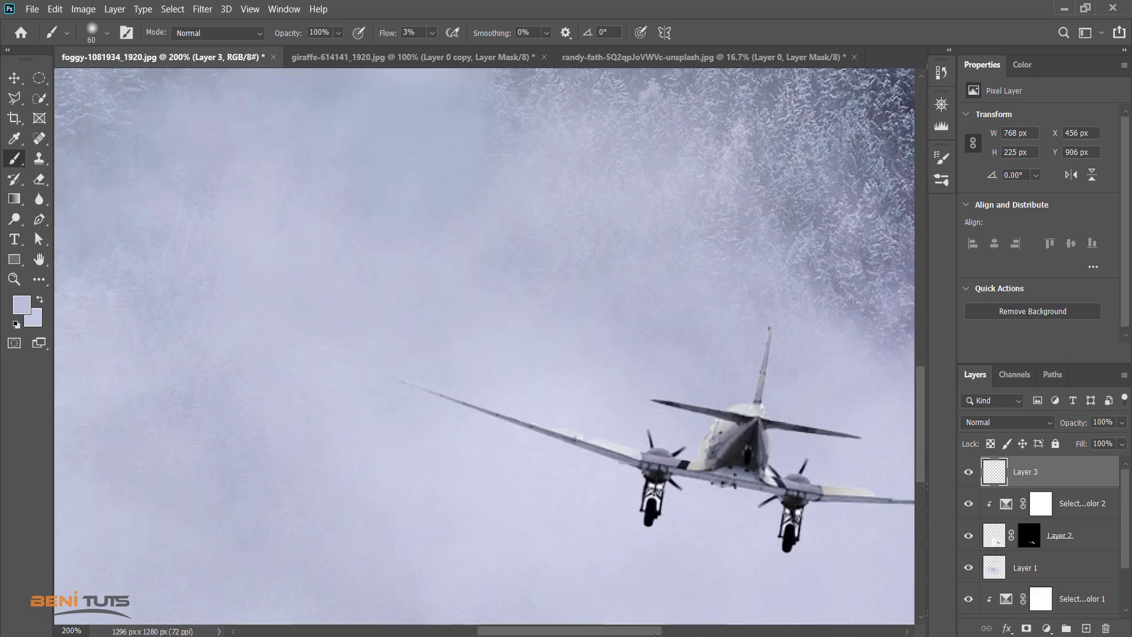
left_click_drag(654, 633, 694, 633)
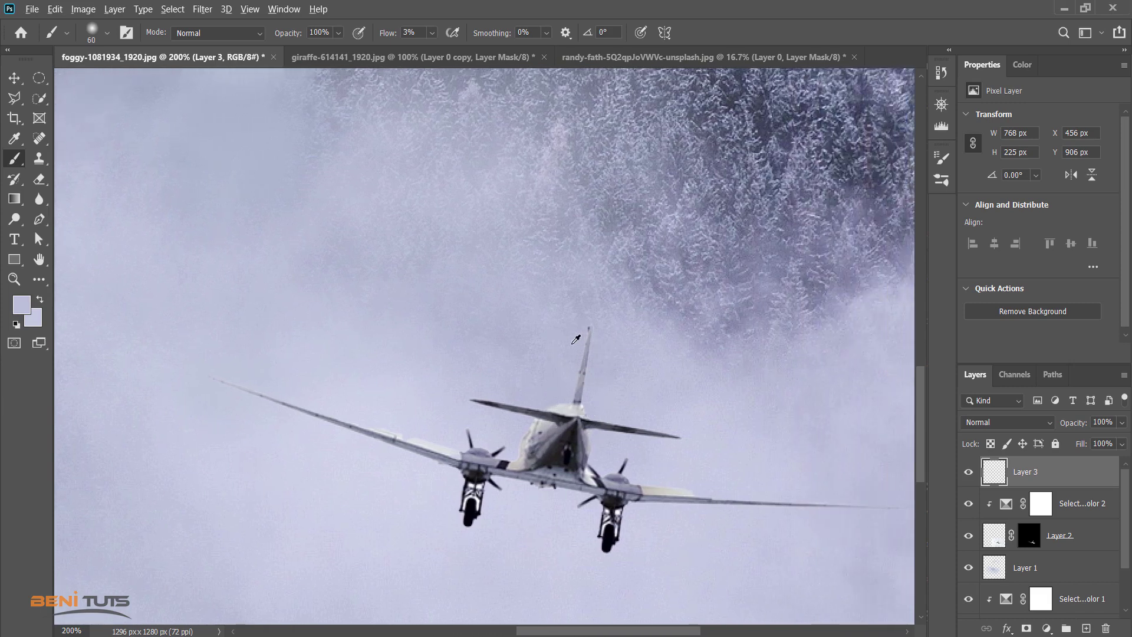
left_click(576, 338, "alt")
left_click(462, 390, "alt")
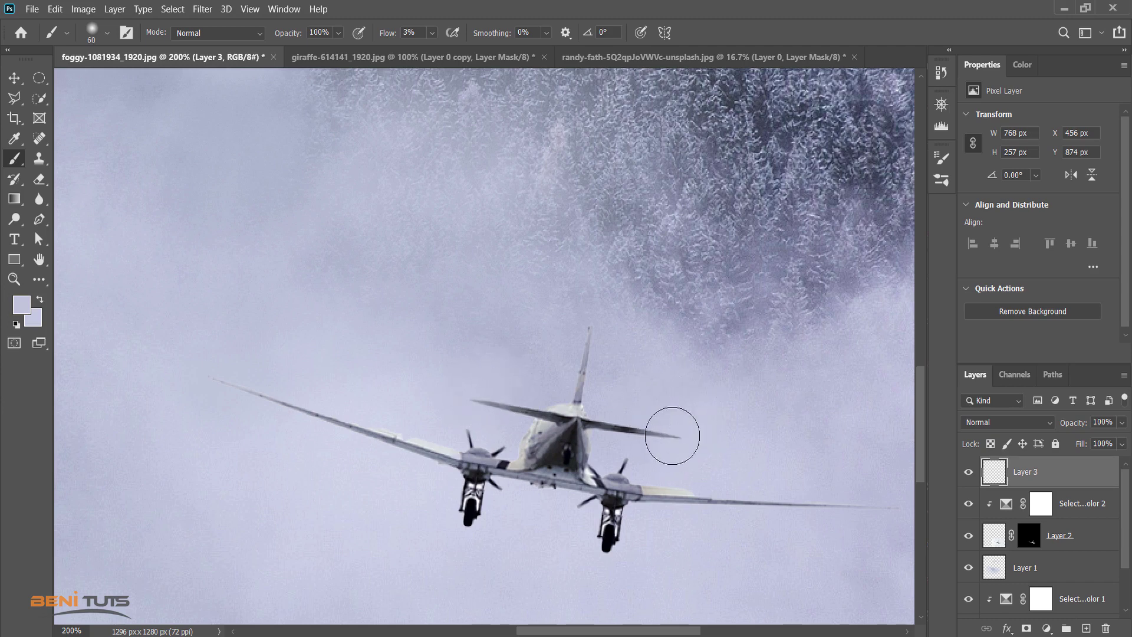
left_click(575, 323, "alt")
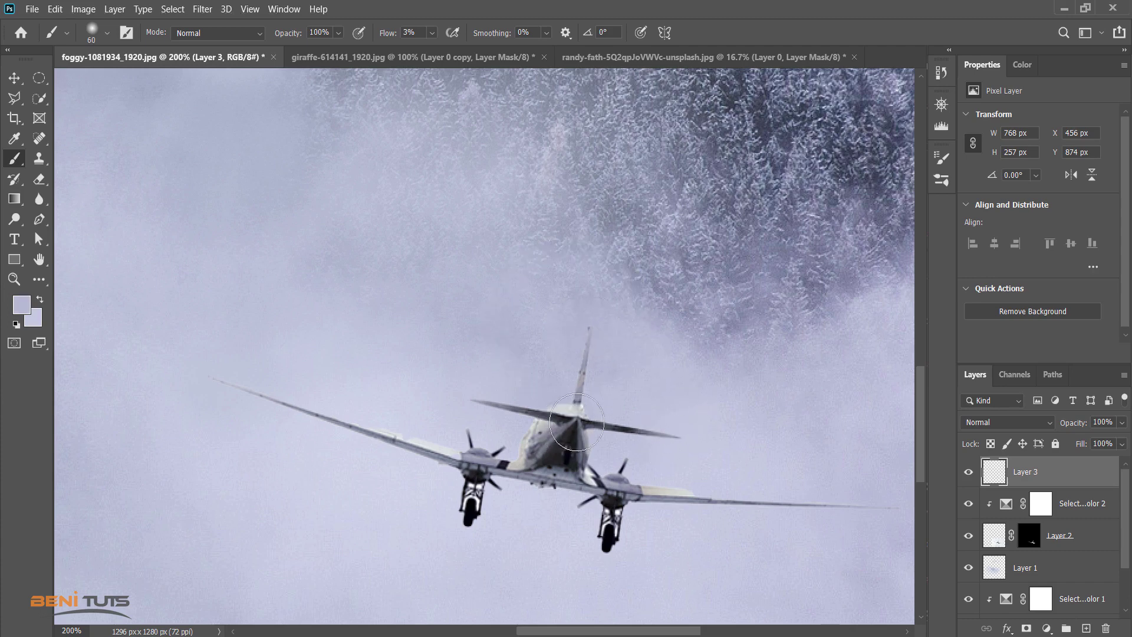
left_click_drag(576, 422, 557, 465)
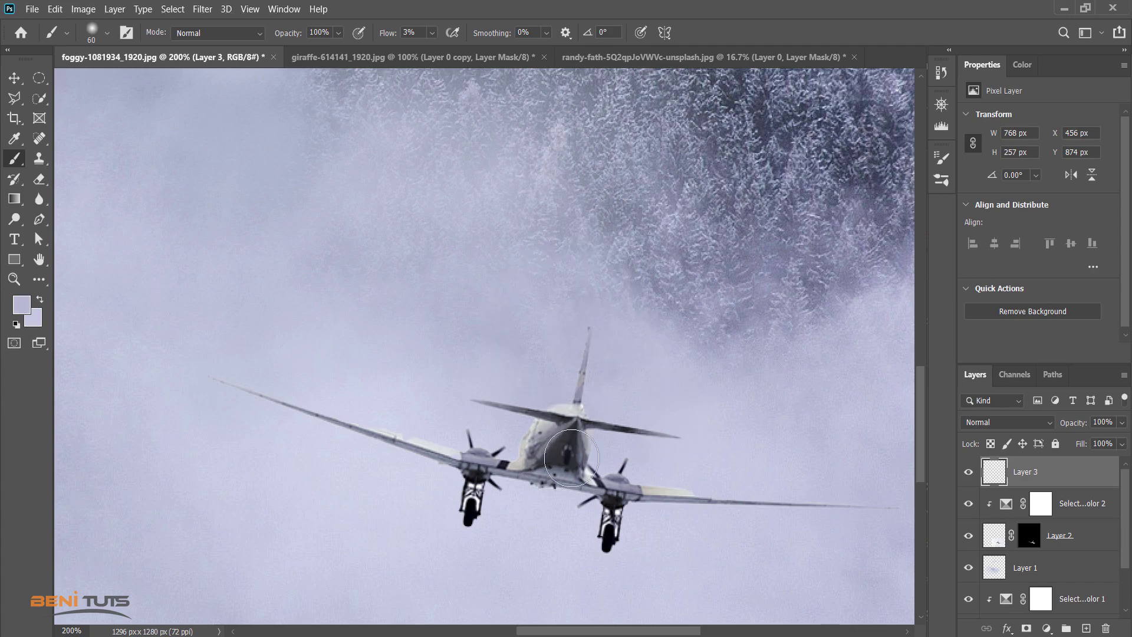
Soften the left wingtip, both landing gears and the fuselage underside with fog paint
left_click(217, 393, "alt")
left_click_drag(199, 385, 237, 399)
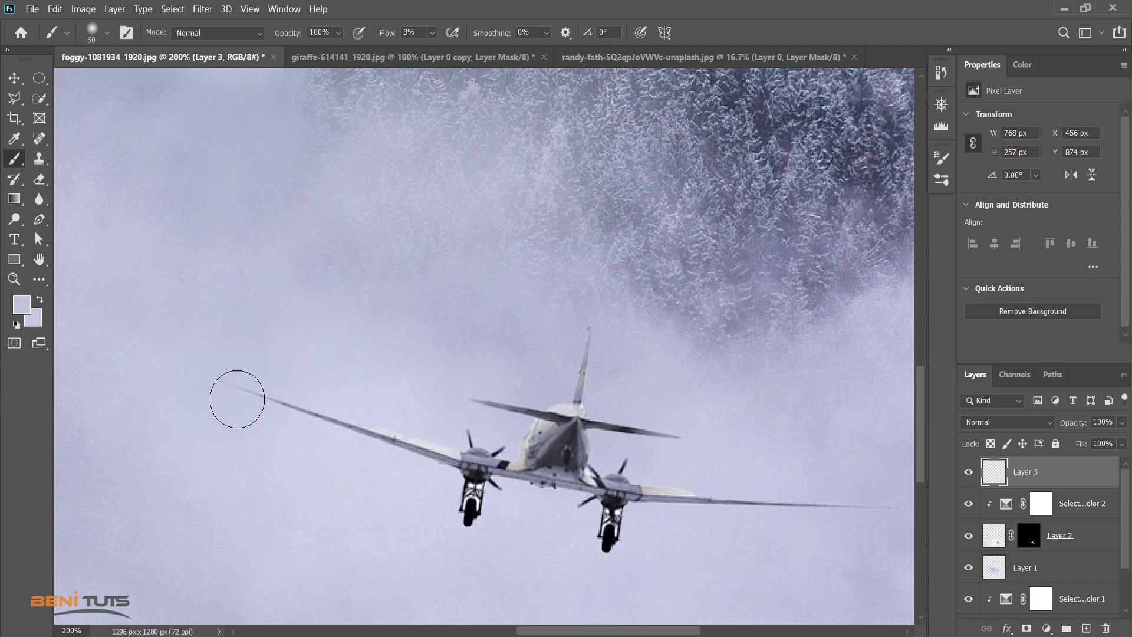
scroll(531, 472, "right", 3)
scroll(636, 558, "right", 3)
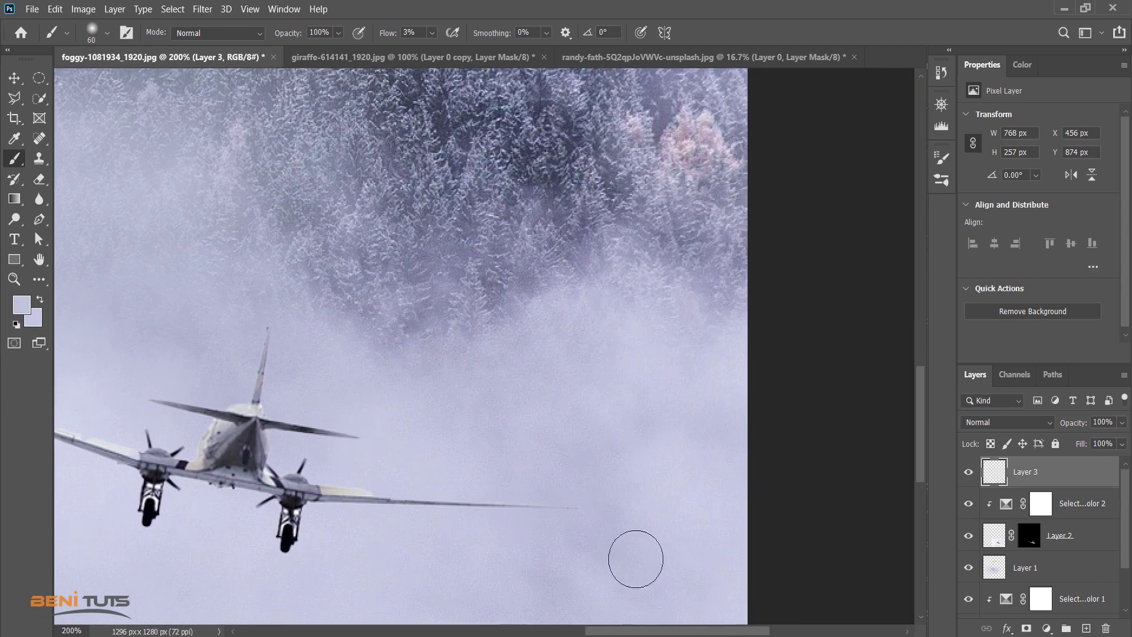
scroll(590, 549, "left", 3)
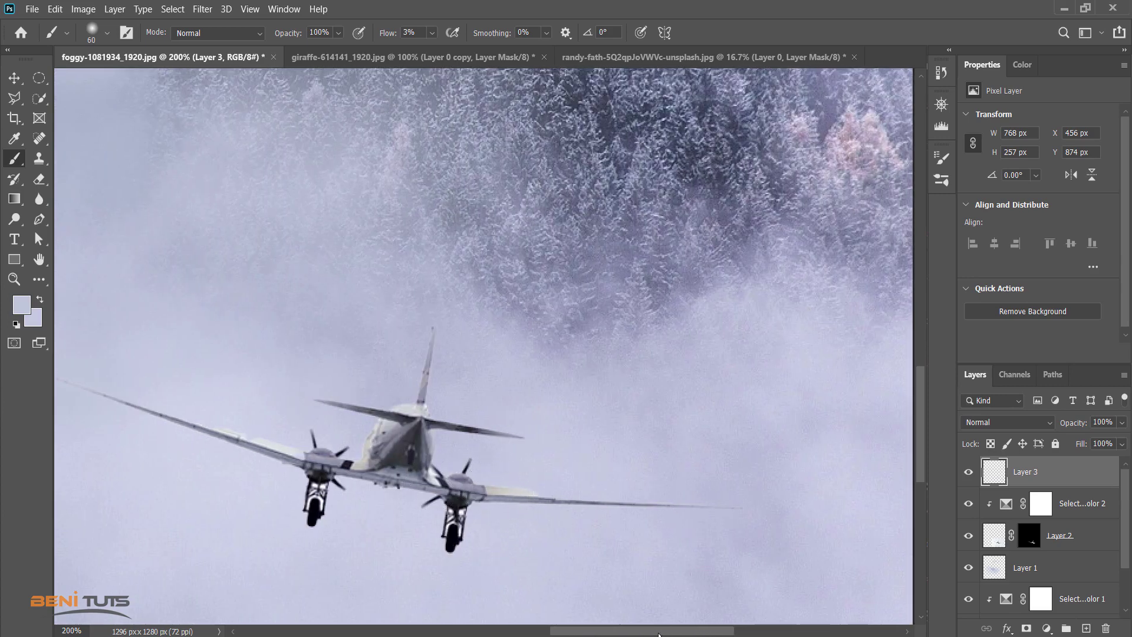
left_click_drag(658, 633, 641, 633)
left_click(390, 534, "alt")
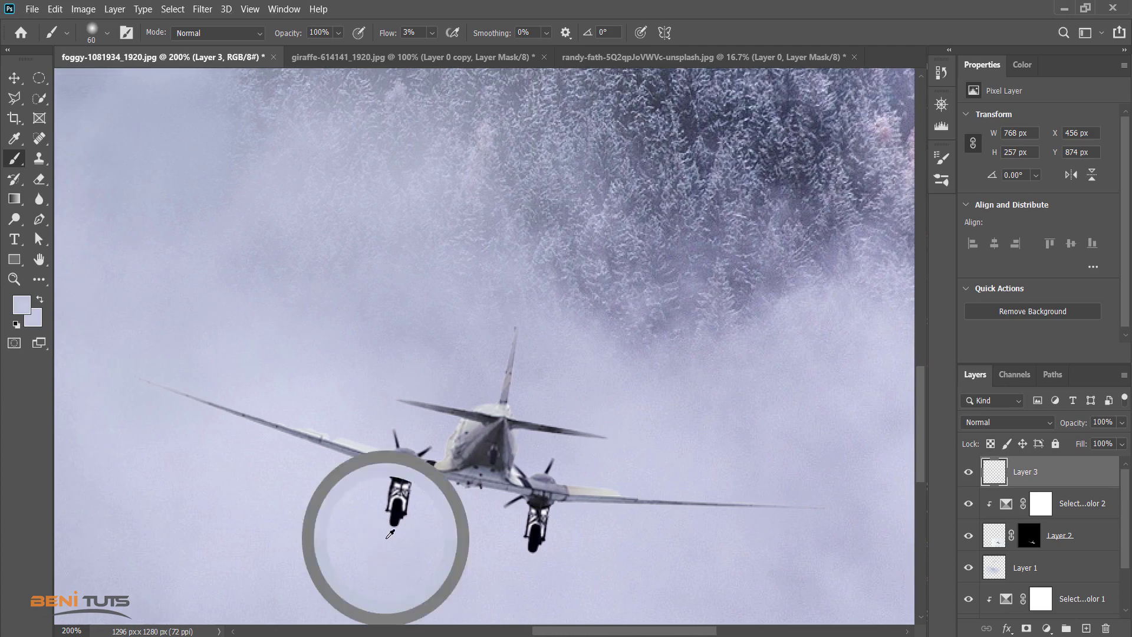
mouse_move(391, 533)
left_mouse_down()
mouse_move(365, 537)
mouse_move(471, 571)
mouse_move(525, 545)
left_mouse_up()
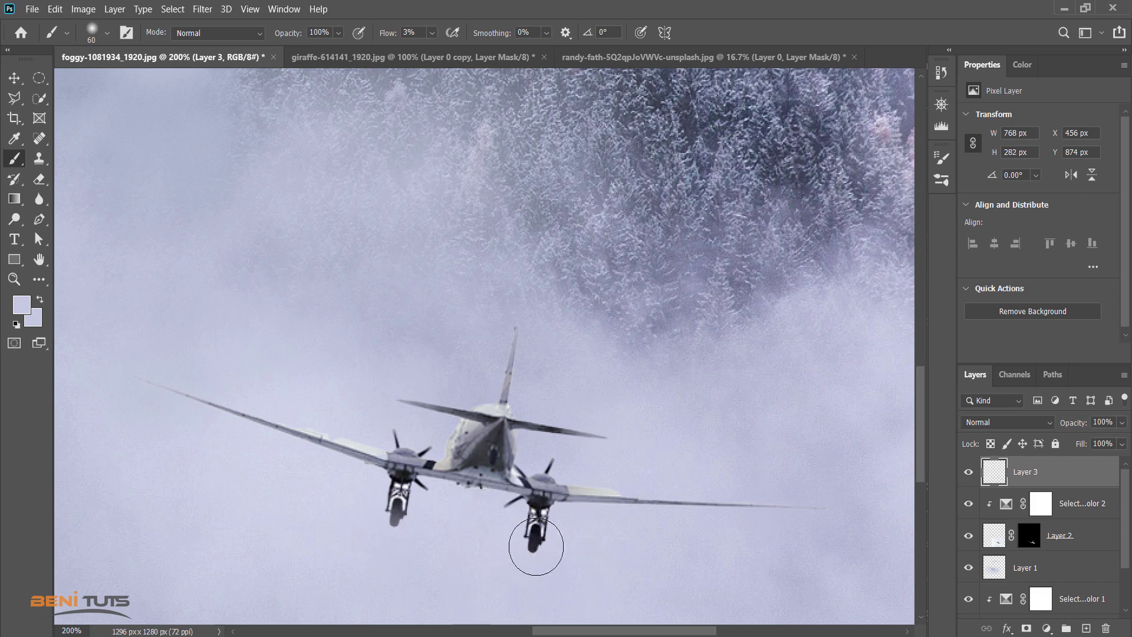
left_click_drag(536, 546, 541, 551)
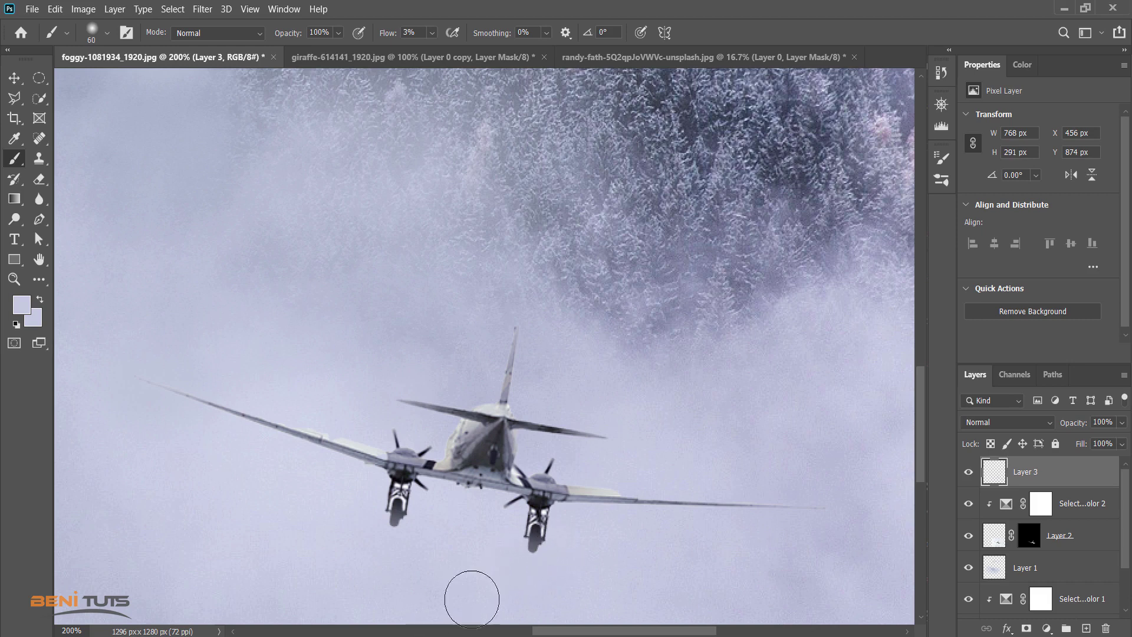
mouse_move(463, 506)
left_mouse_down()
mouse_move(453, 495)
mouse_move(466, 510)
left_mouse_up()
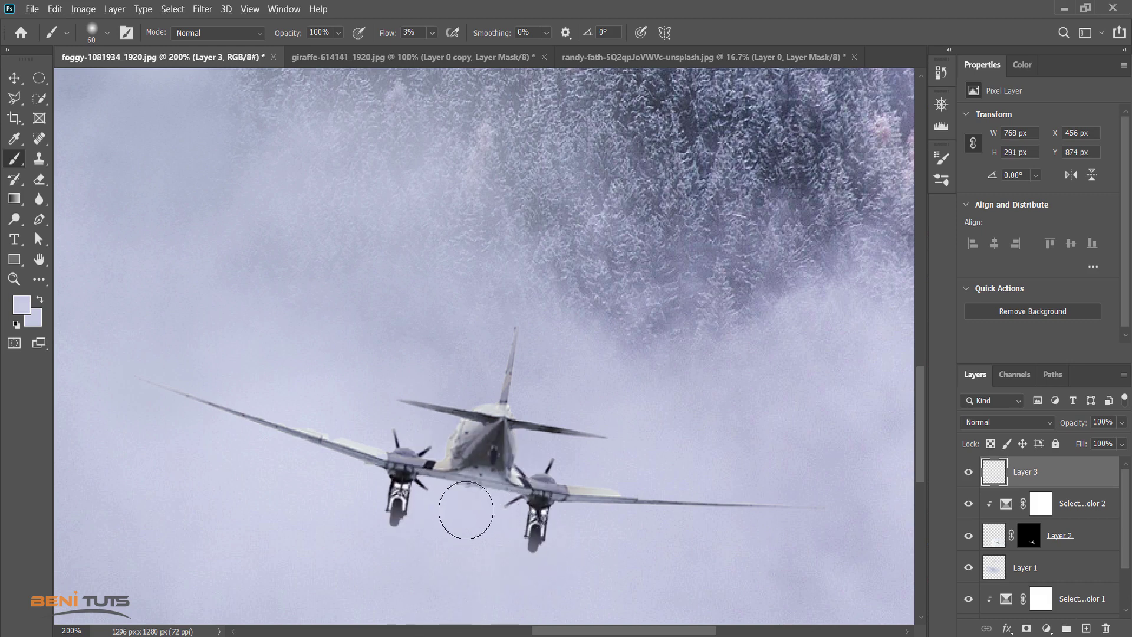
Back at 100% zoom, add more fog over the left landing gear and fit the image
scroll(612, 526, "down", 3)
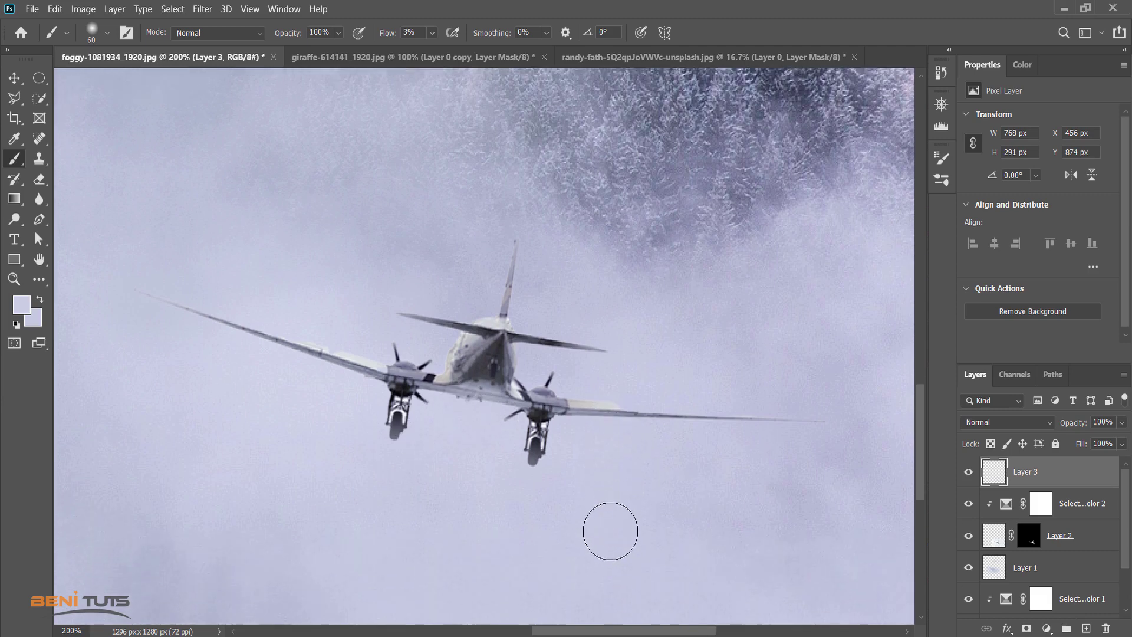
double_click(15, 279)
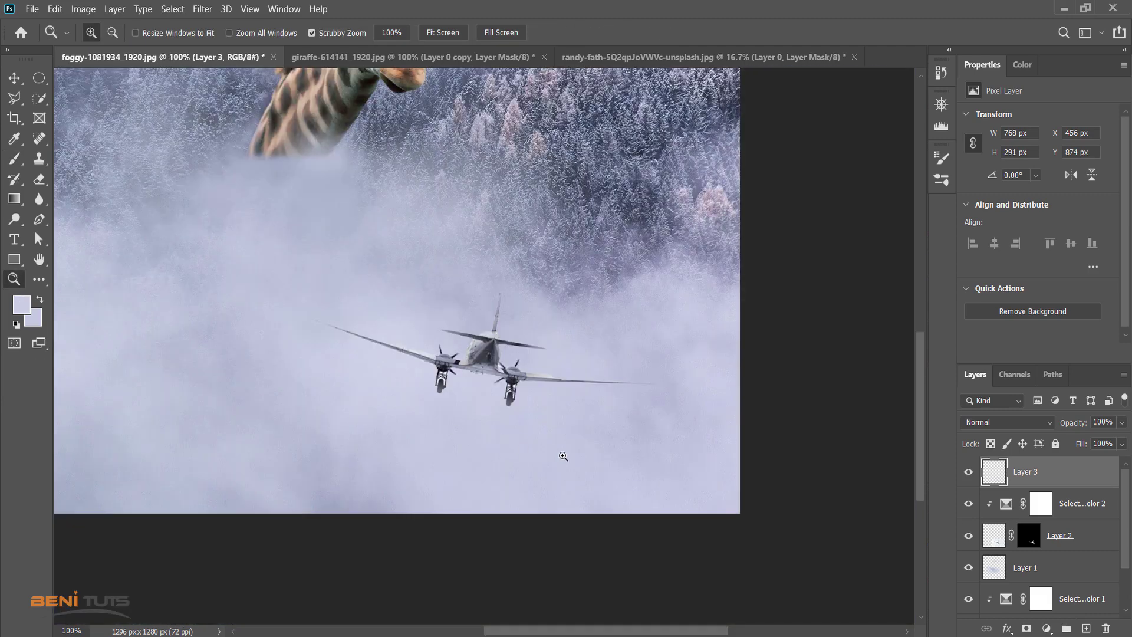
scroll(563, 455, "up", 2)
scroll(588, 436, "up", 2)
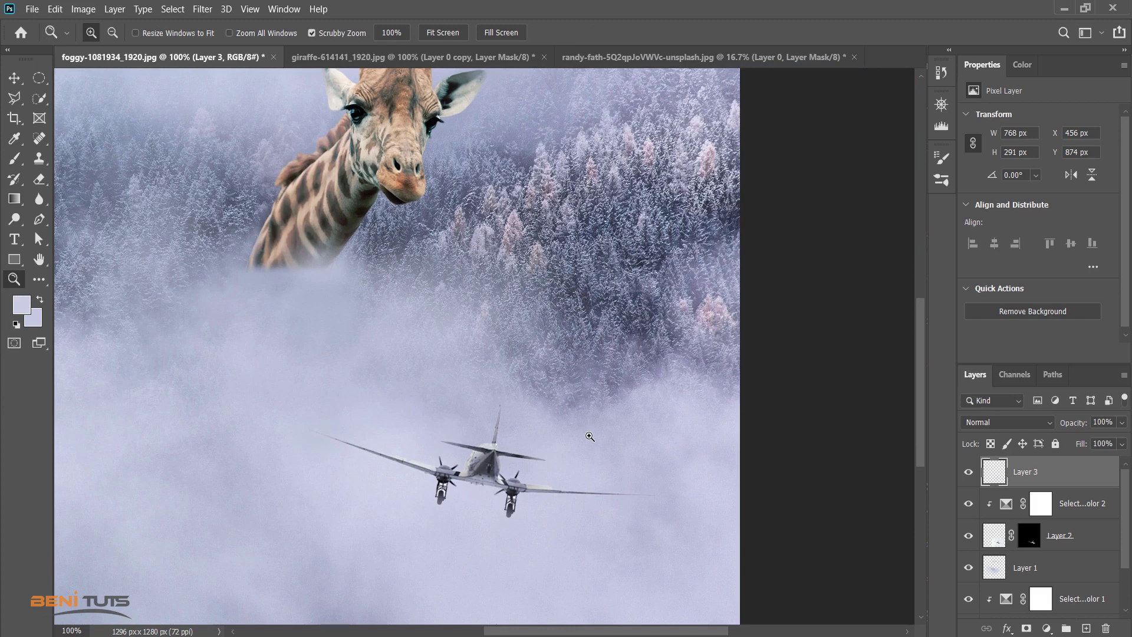
left_click(15, 157)
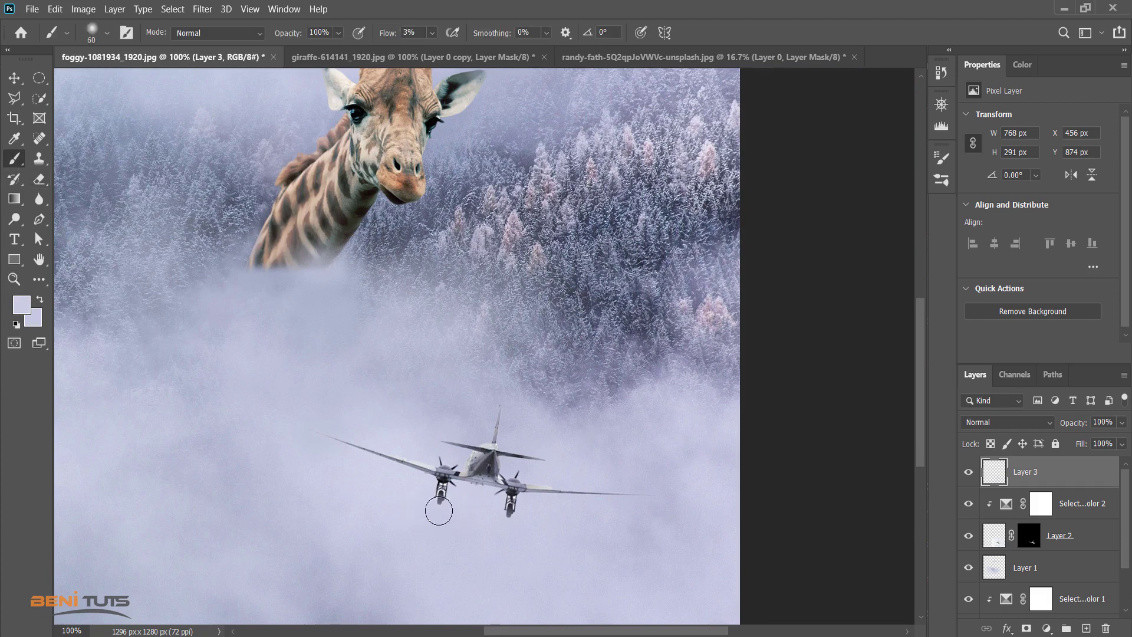
left_click_drag(436, 513, 513, 518)
scroll(619, 519, "up", 2)
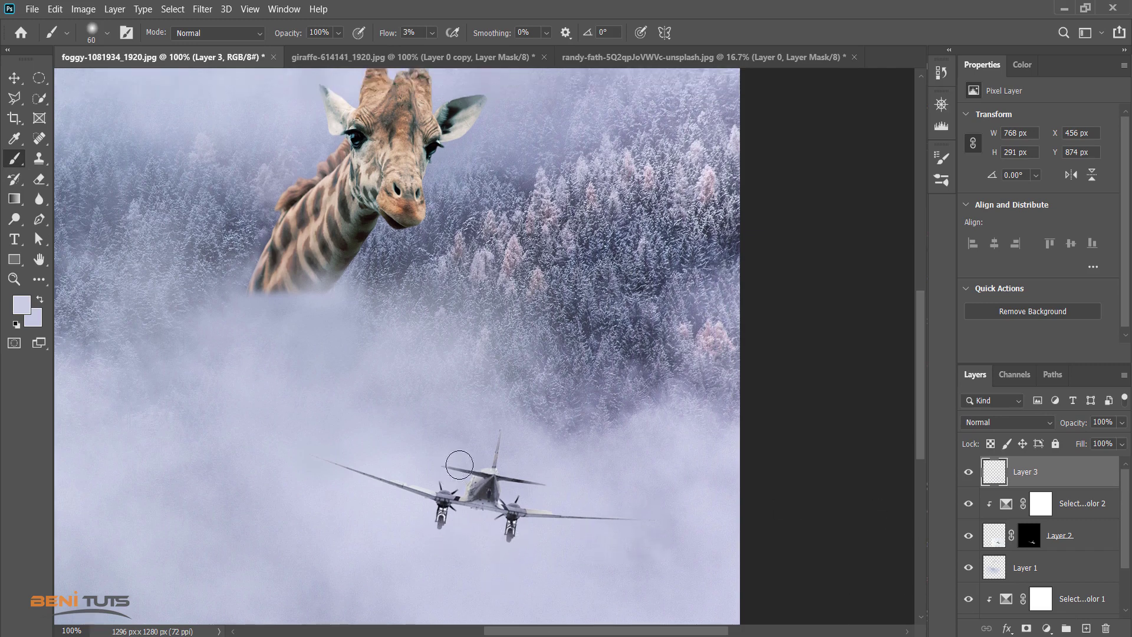
scroll(658, 557, "up", 1)
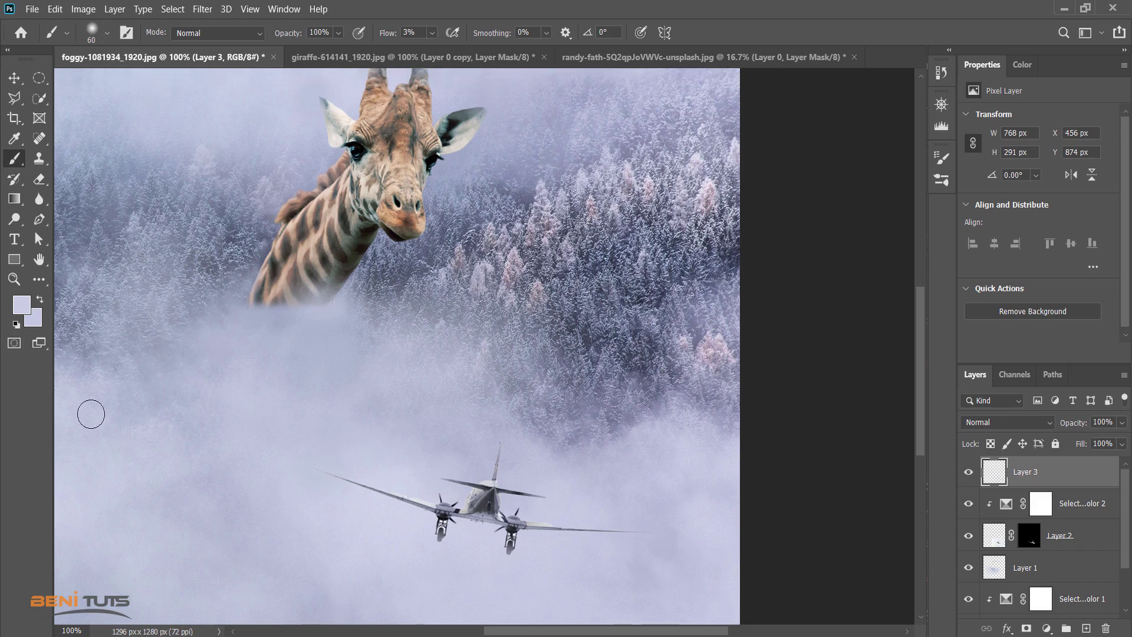
key("ctrl+minus")
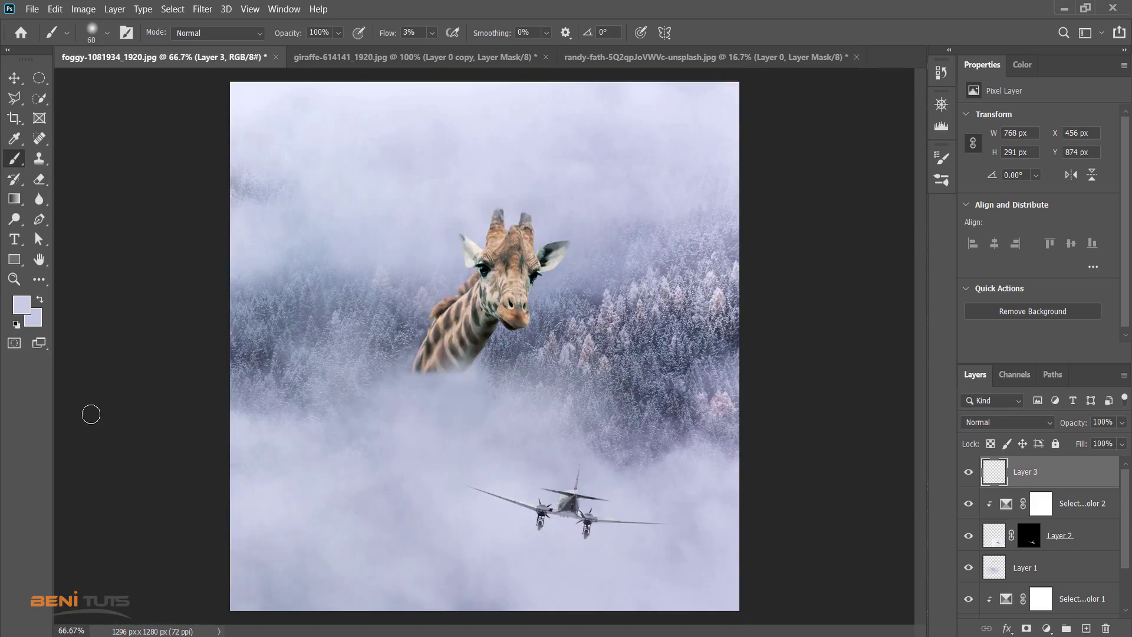
Adjust the giraffe's Selective Color 1 neutrals to Magenta +14 and Yellow −31
scroll(1034, 542, "down", 2)
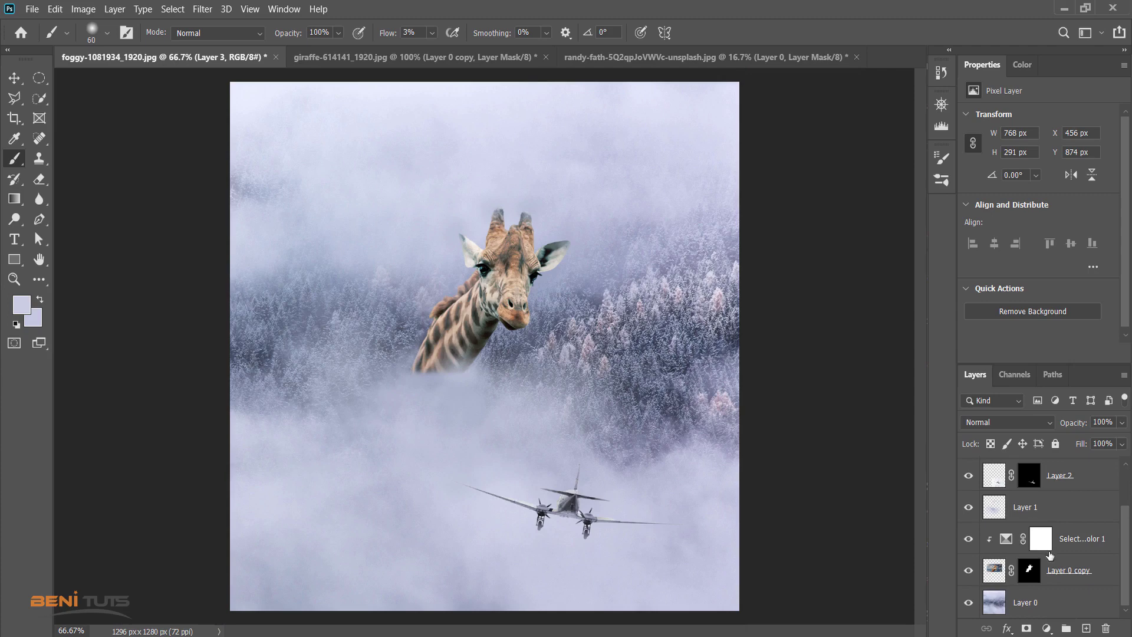
left_click(1081, 547)
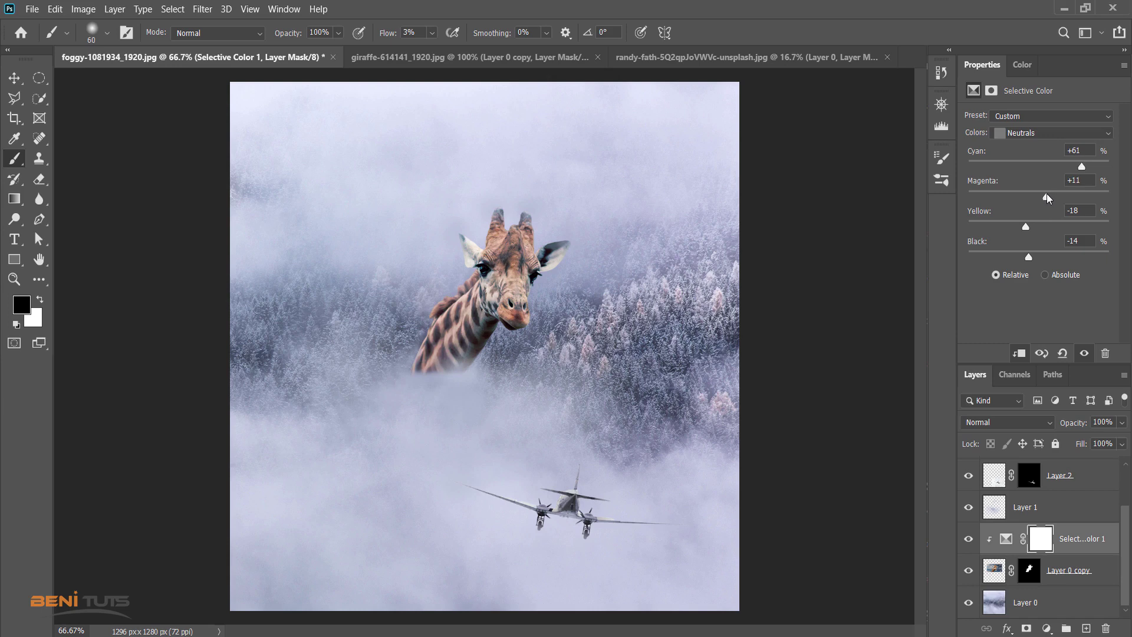
left_click_drag(1052, 193, 1062, 193)
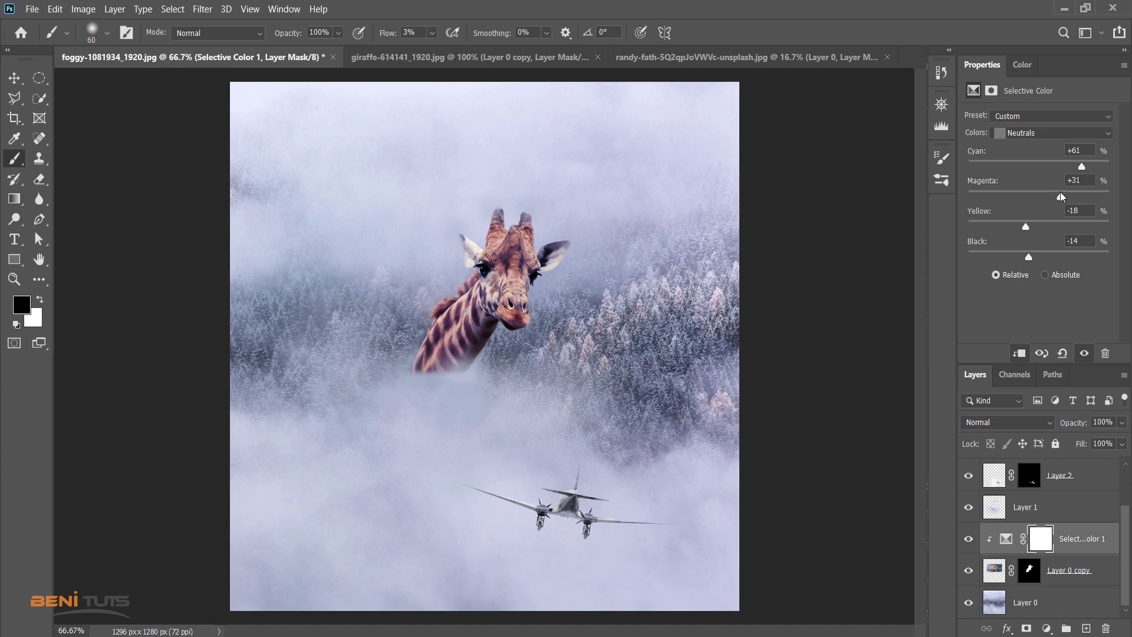
mouse_move(1056, 193)
left_mouse_down()
mouse_move(1037, 195)
mouse_move(1046, 195)
left_mouse_up()
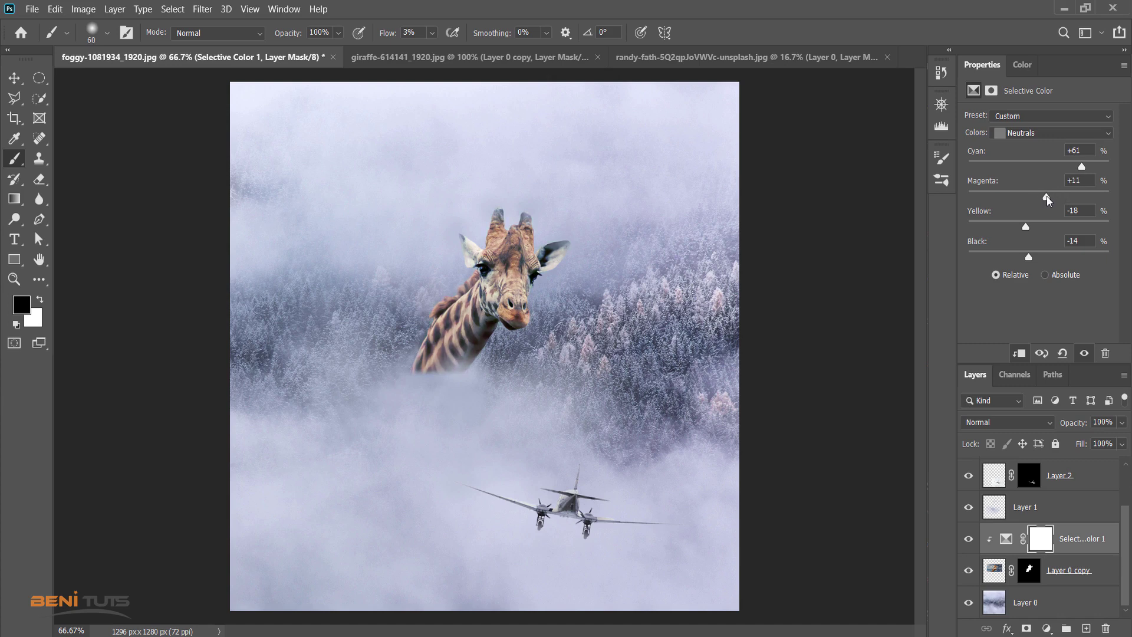
left_click_drag(1047, 196, 1020, 229)
scroll(1046, 558, "up", 2)
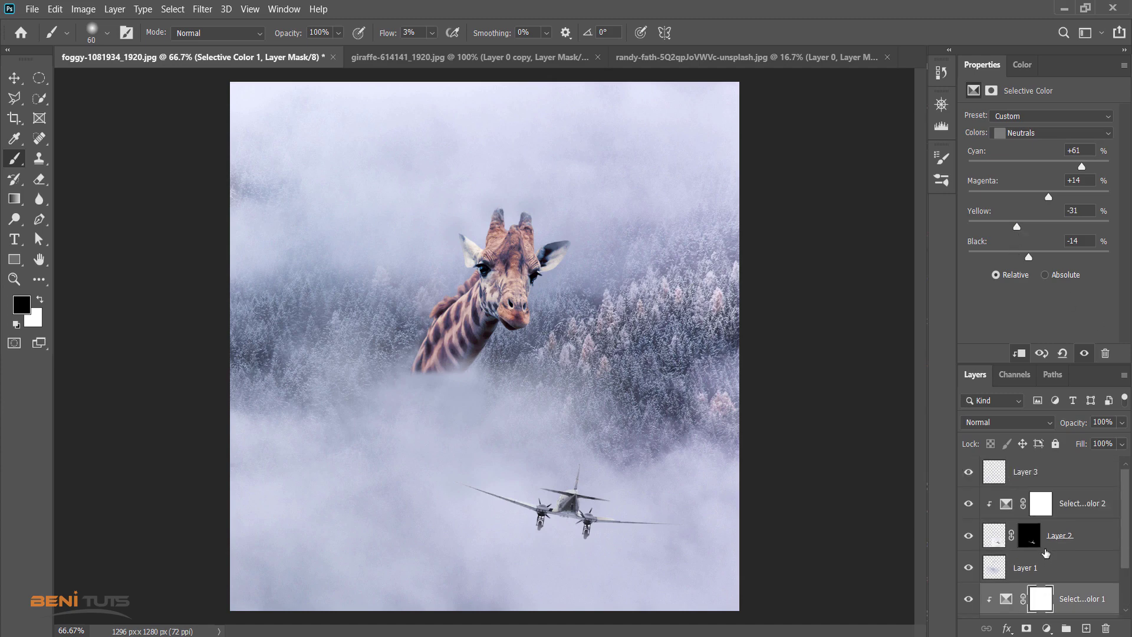
Select Layer 3, compare it on and off, then apply 0.3% uniform monochromatic noise
left_click(1044, 475)
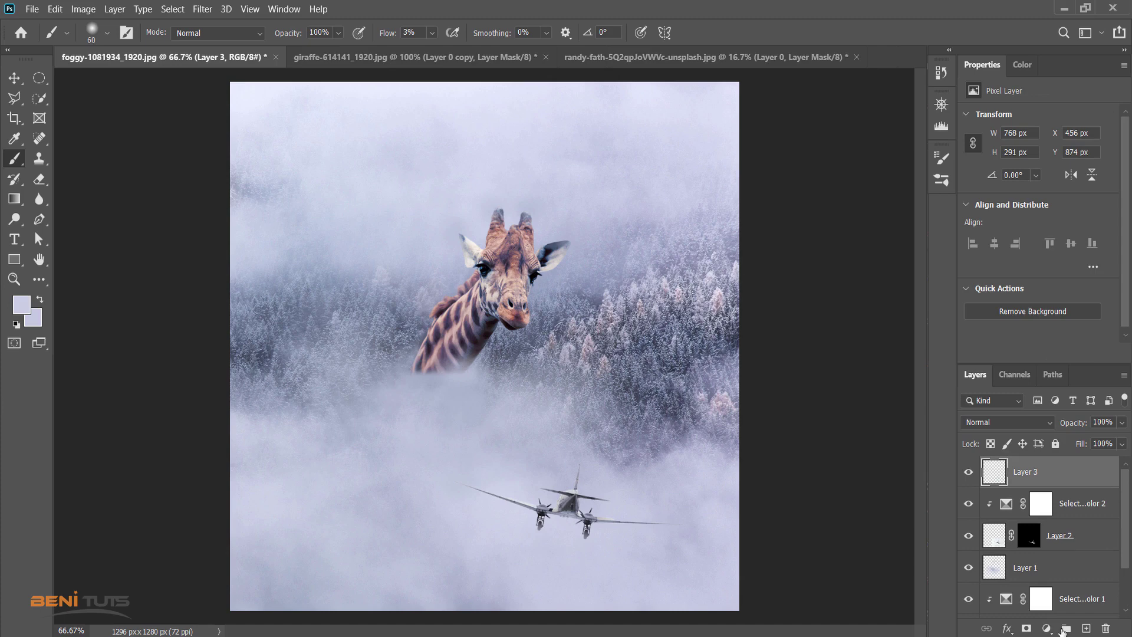
left_click(969, 474)
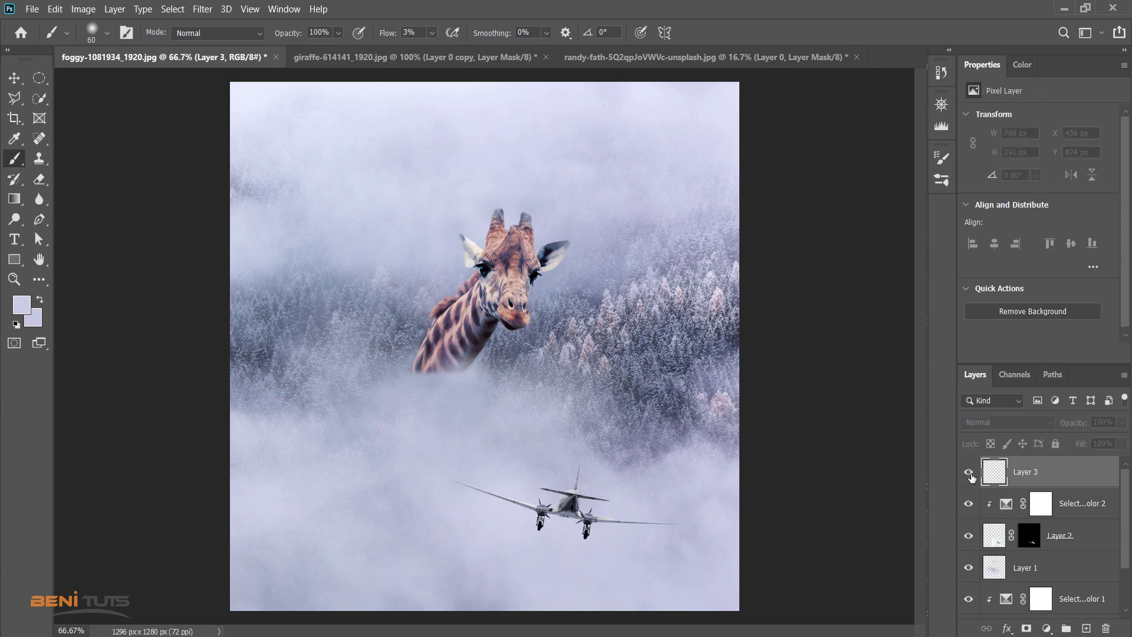
left_click(969, 474)
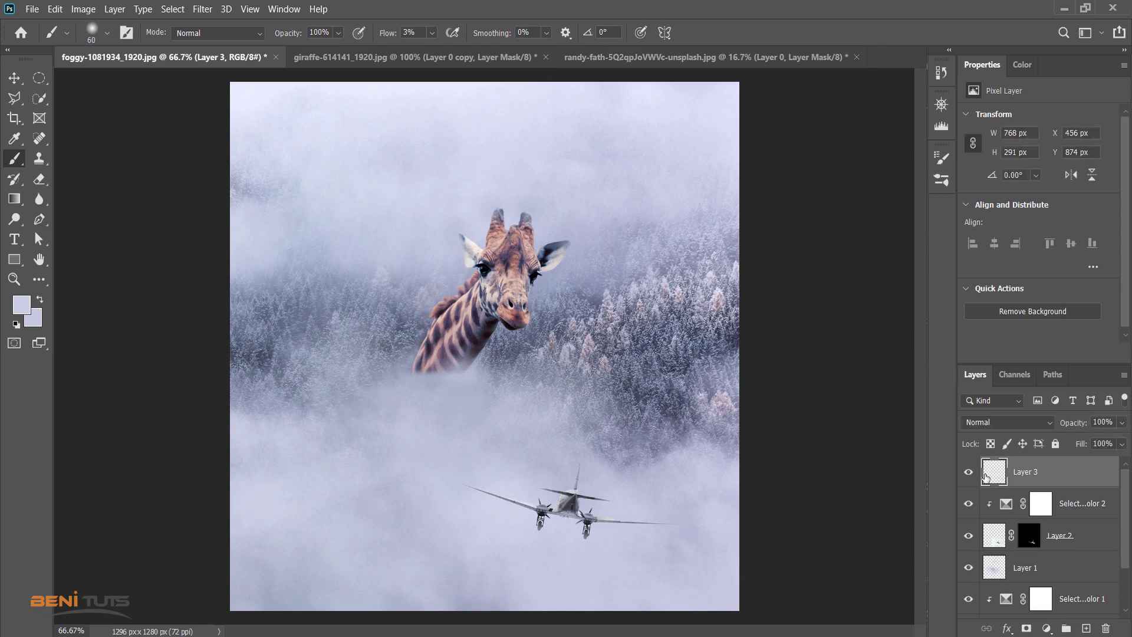
left_click(202, 9)
mouse_move(265, 216)
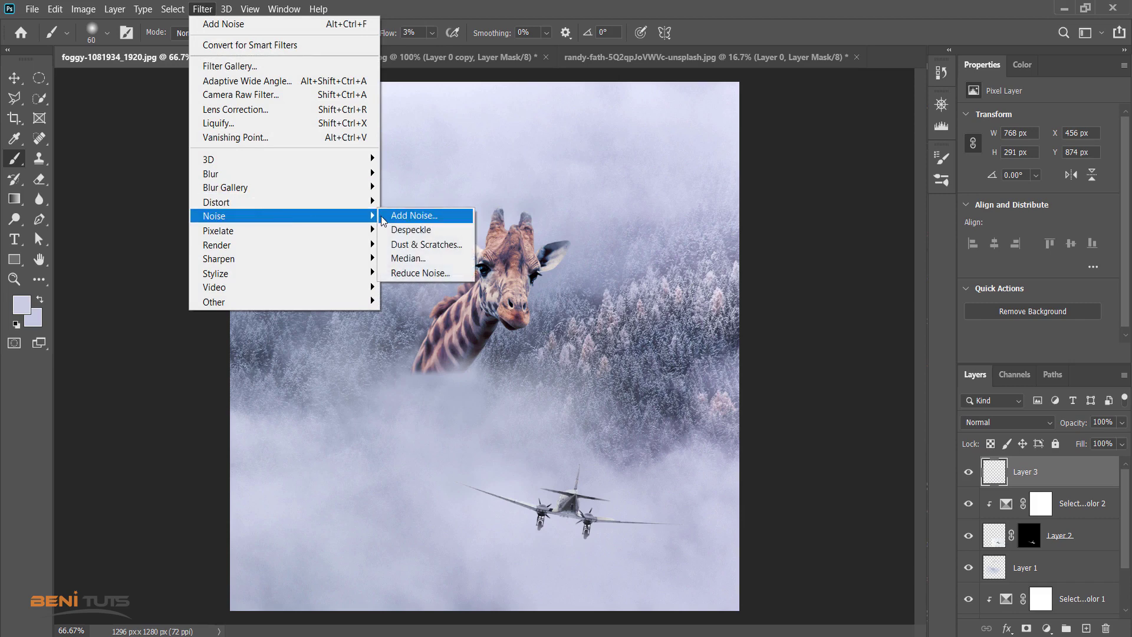
left_click(396, 217)
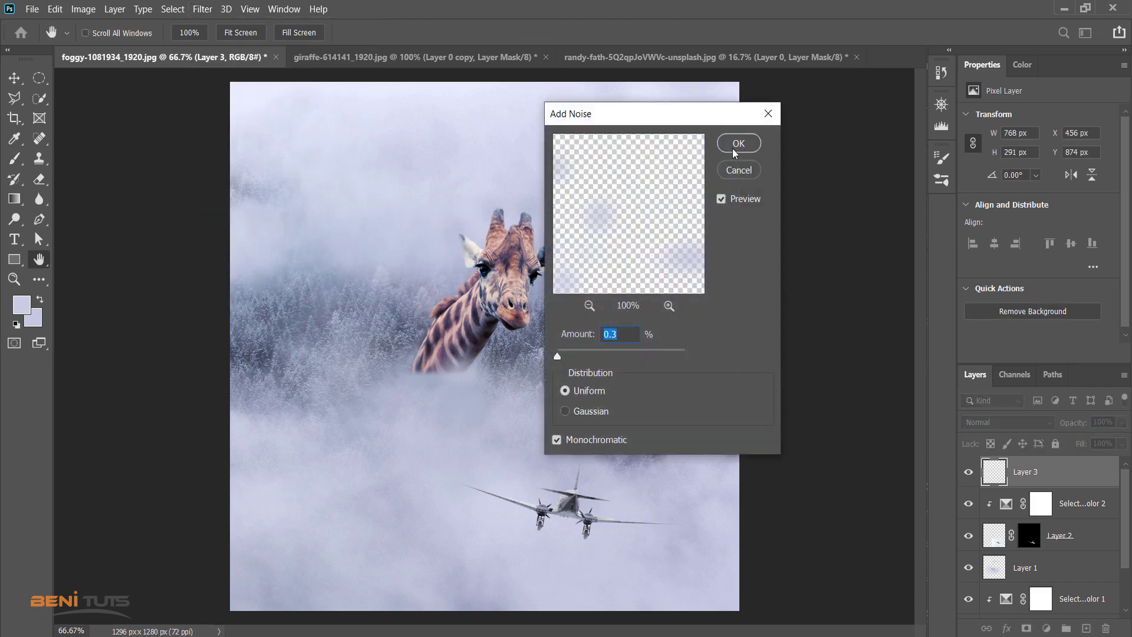
left_click(734, 147)
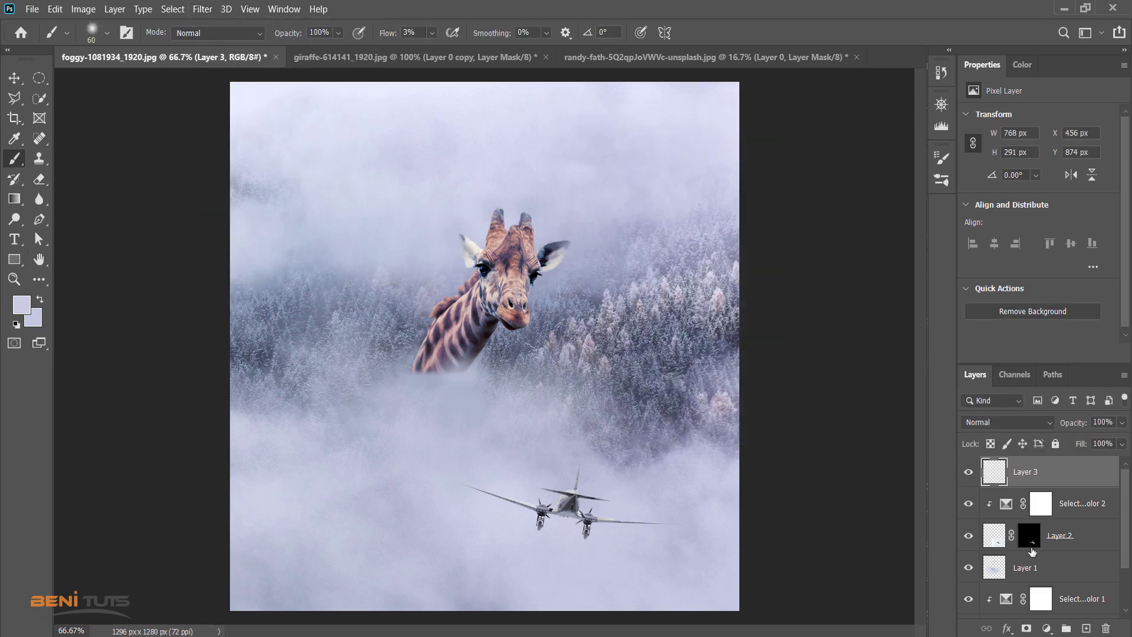
Add a Gradient Map adjustment layer using the Blues > Blue_14 preset
left_click(1047, 628)
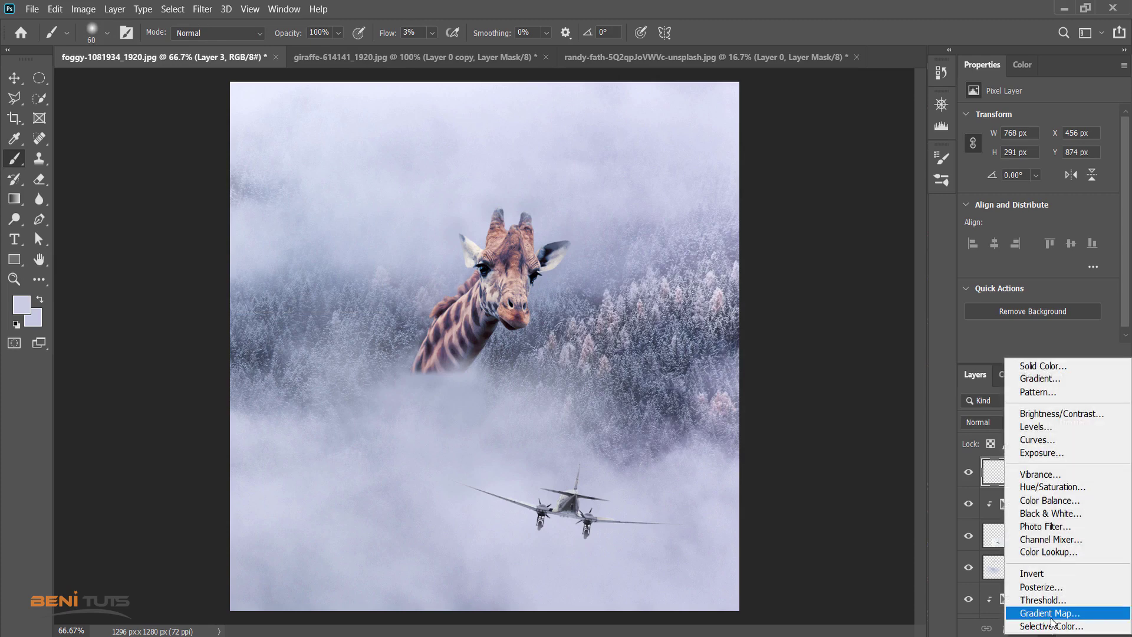
left_click(1041, 608)
left_click(1002, 122)
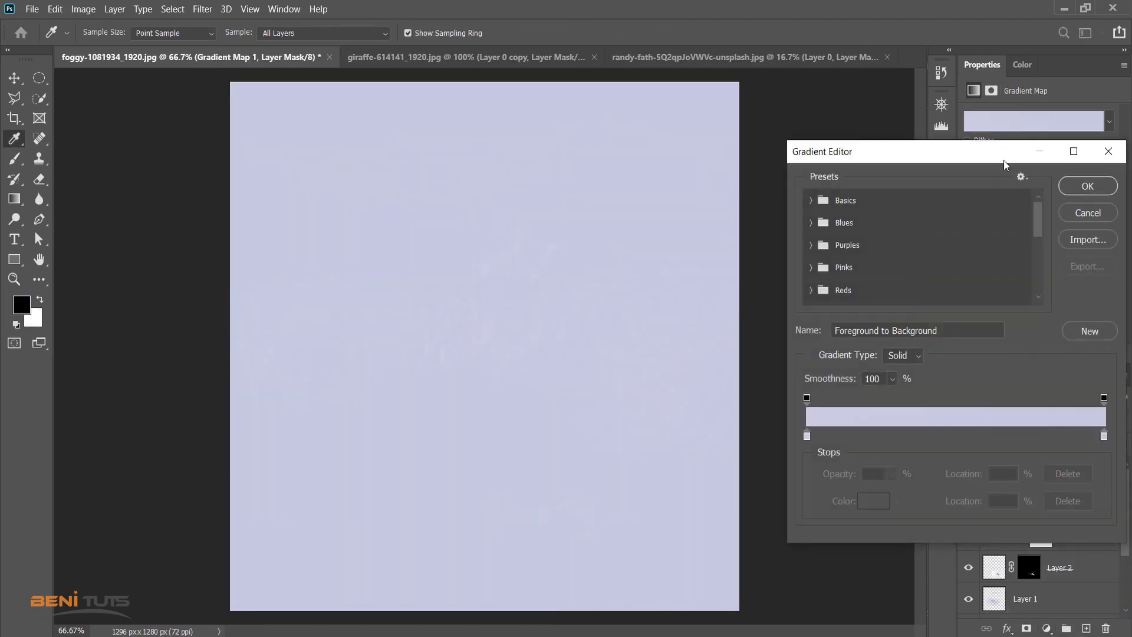
left_click(812, 224)
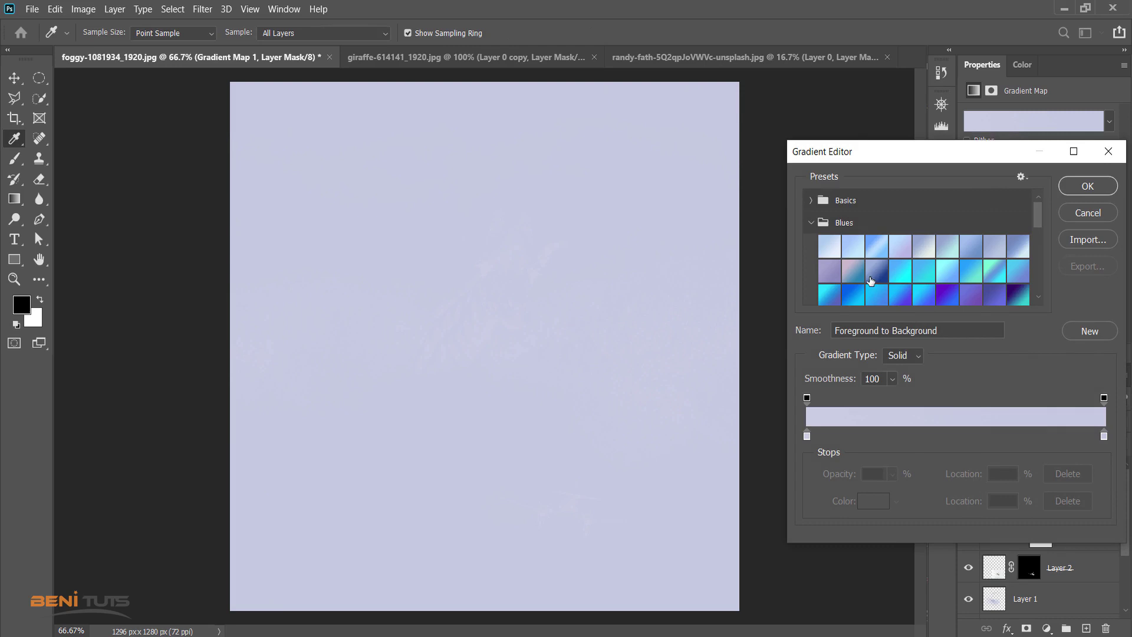
left_click(924, 275)
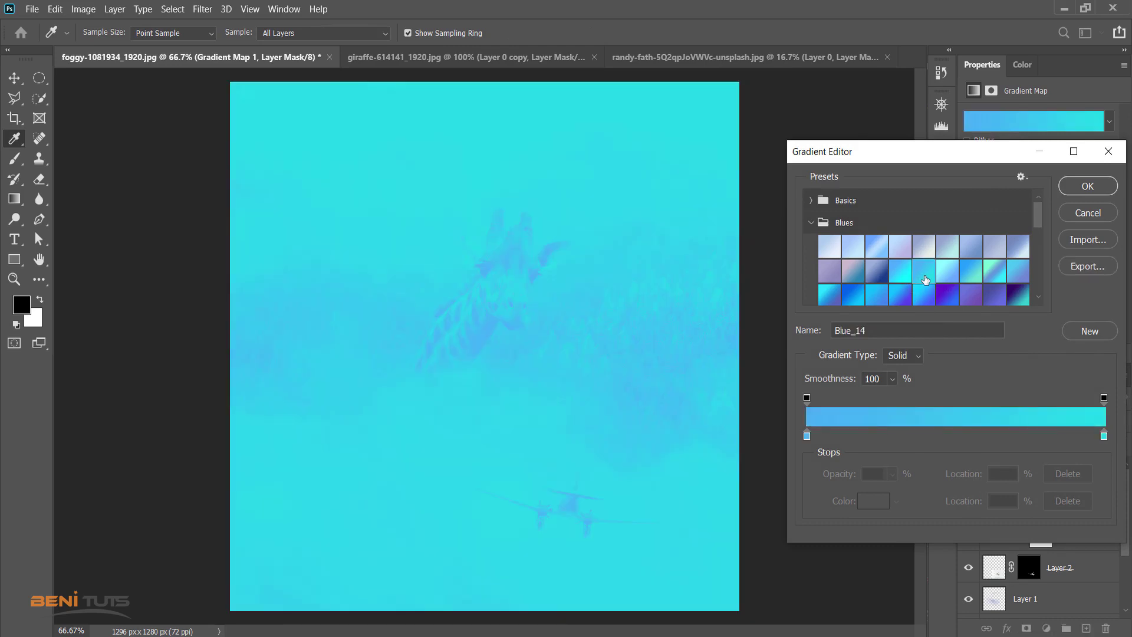
left_click(1084, 187)
Lower Gradient Map 1 to about 12% opacity, toggling it to compare the tint
left_click(1121, 424)
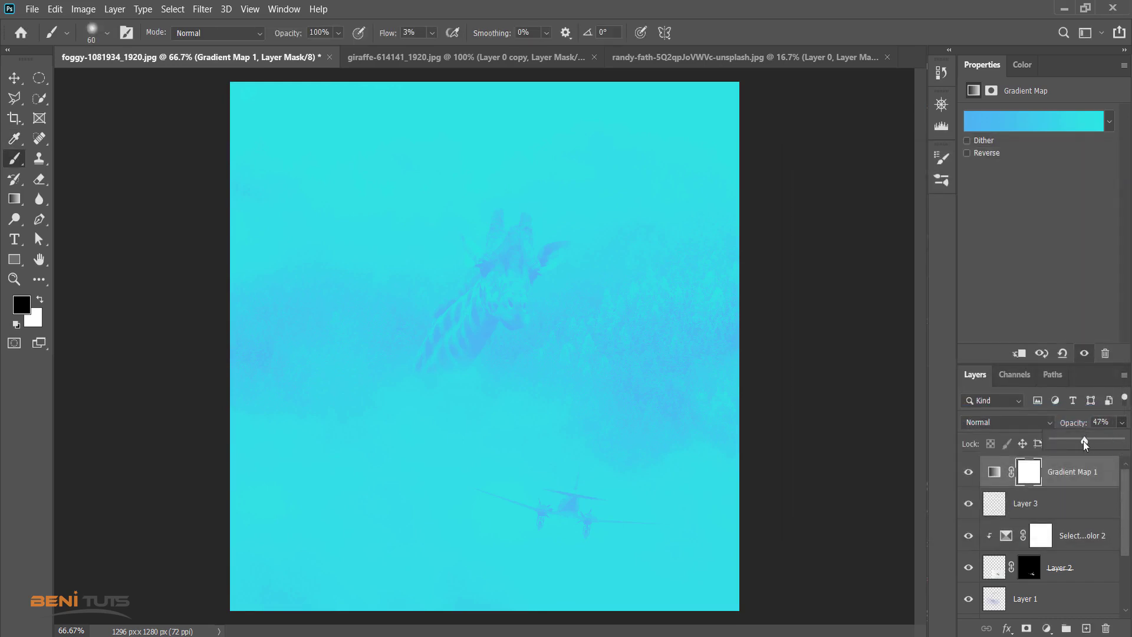
left_click_drag(1083, 443, 1063, 443)
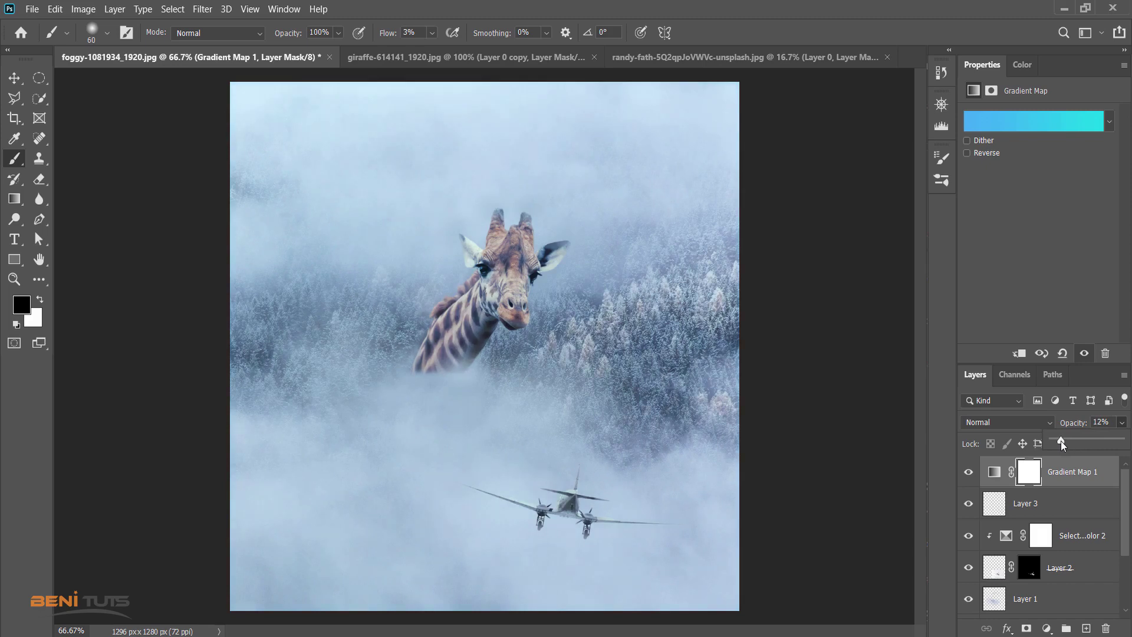
left_click(968, 472)
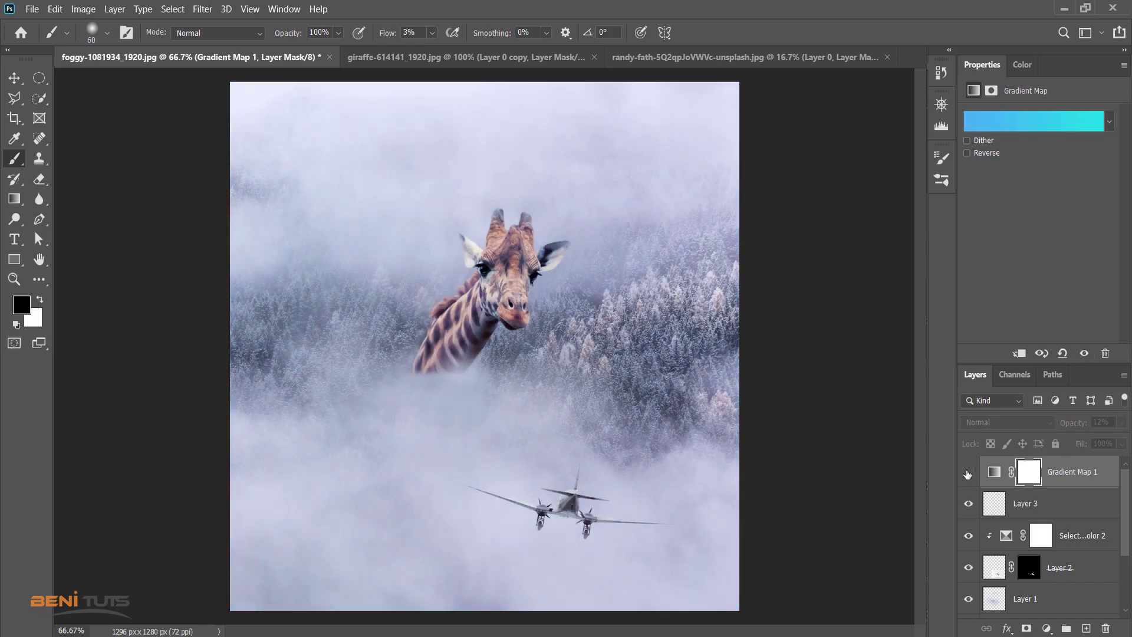
left_click(967, 472)
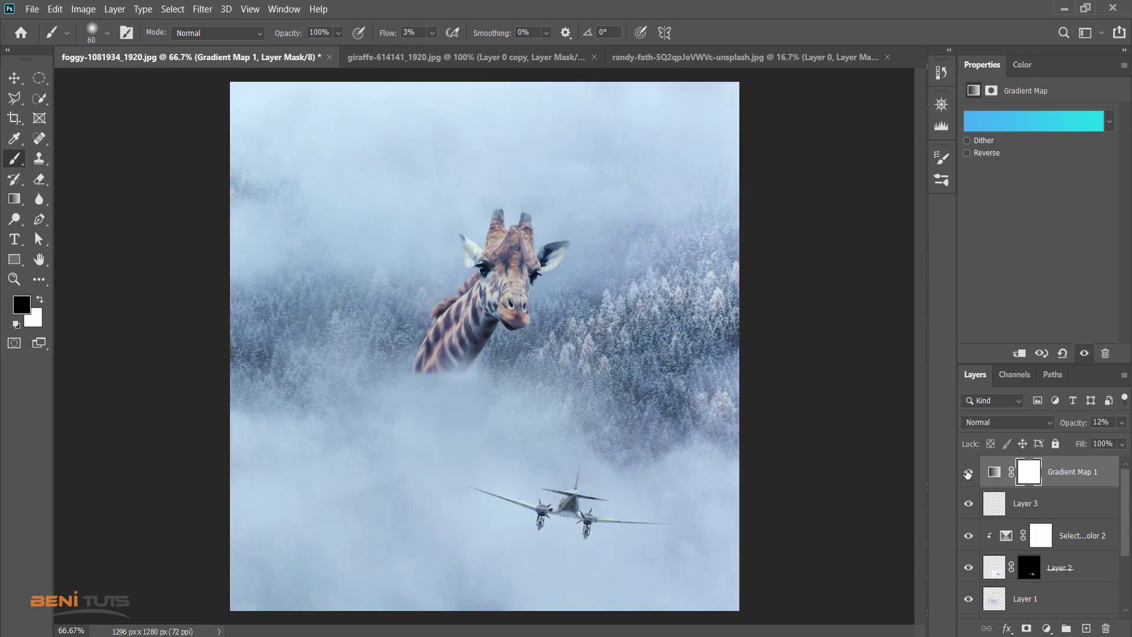
left_click(1120, 423)
Add a second Gradient Map layer using the purple-blue Blues > Blue_24 preset
left_click(1047, 629)
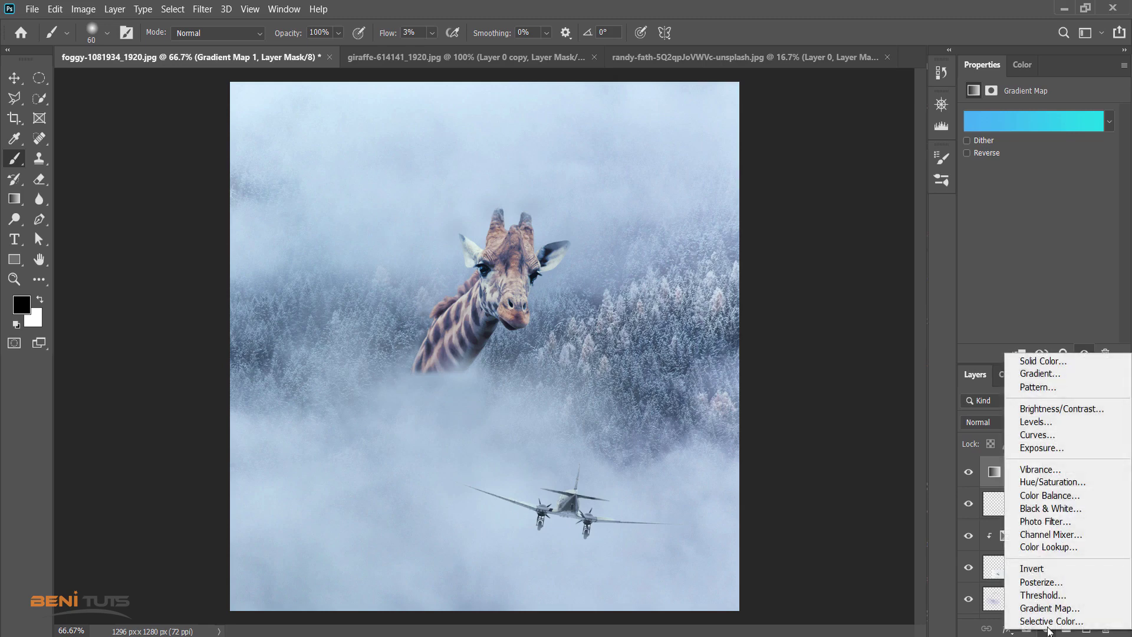
left_click(1050, 608)
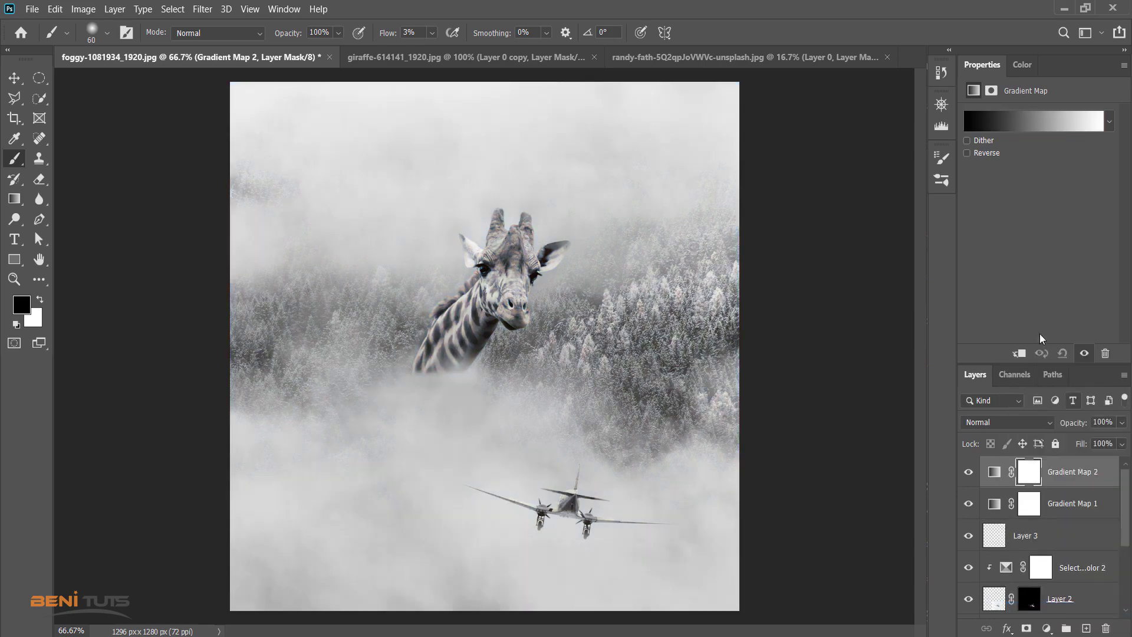
left_click(1045, 122)
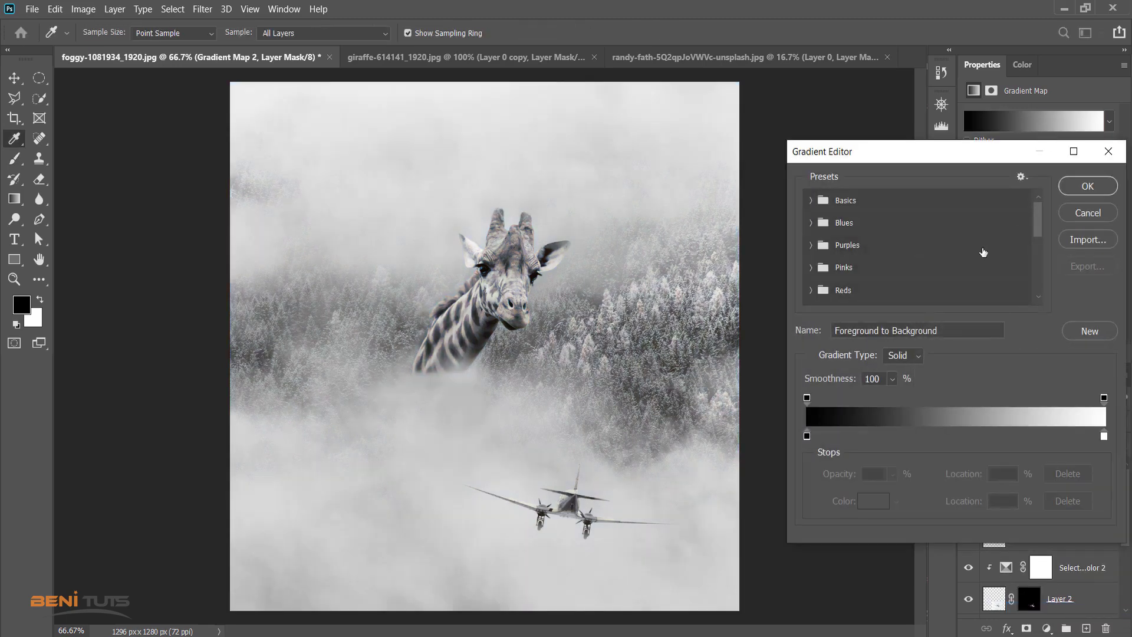
left_click(811, 223)
scroll(825, 236, "down", 1)
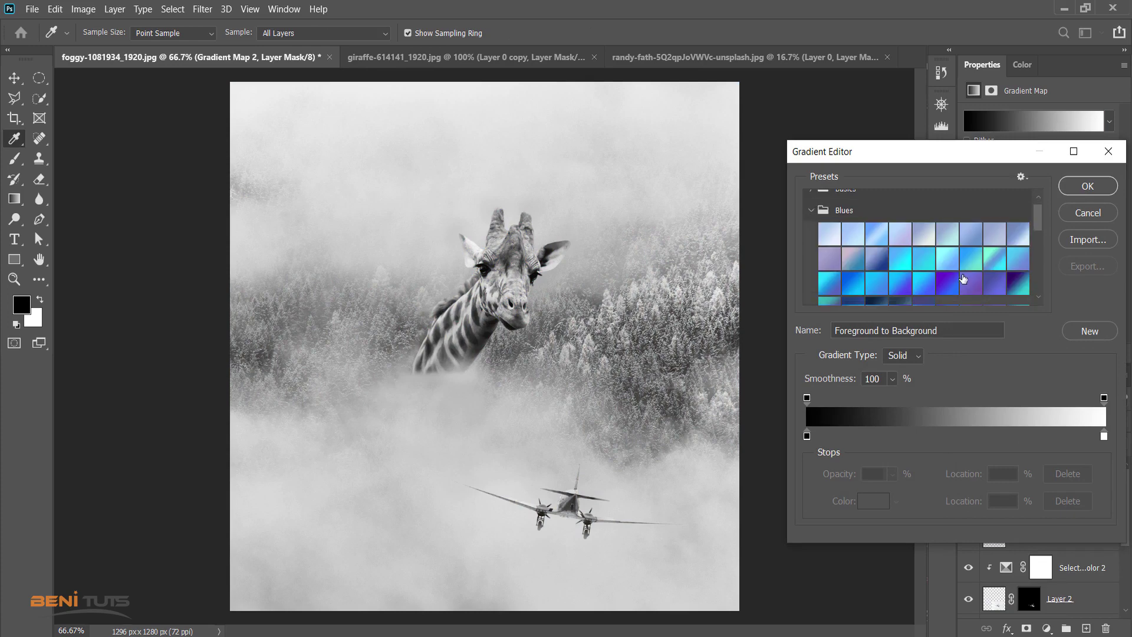
scroll(963, 279, "down", 1)
left_click(946, 272)
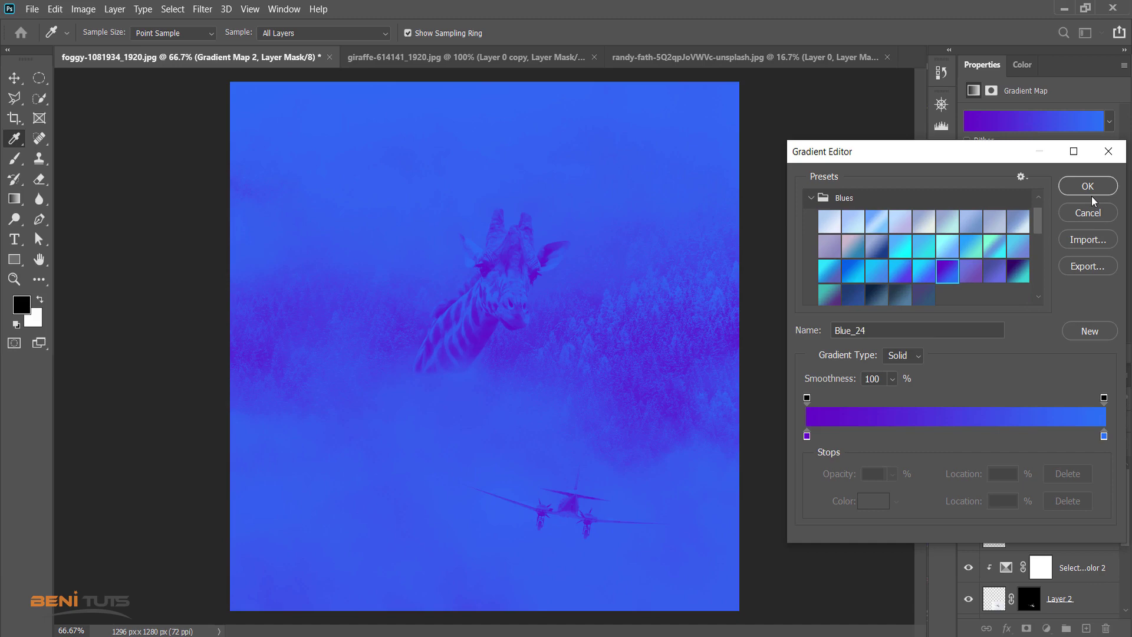
key("b")
Reduce Gradient Map 2 to 9% opacity, comparing on and off, then switch to the Move tool
left_click(1087, 187)
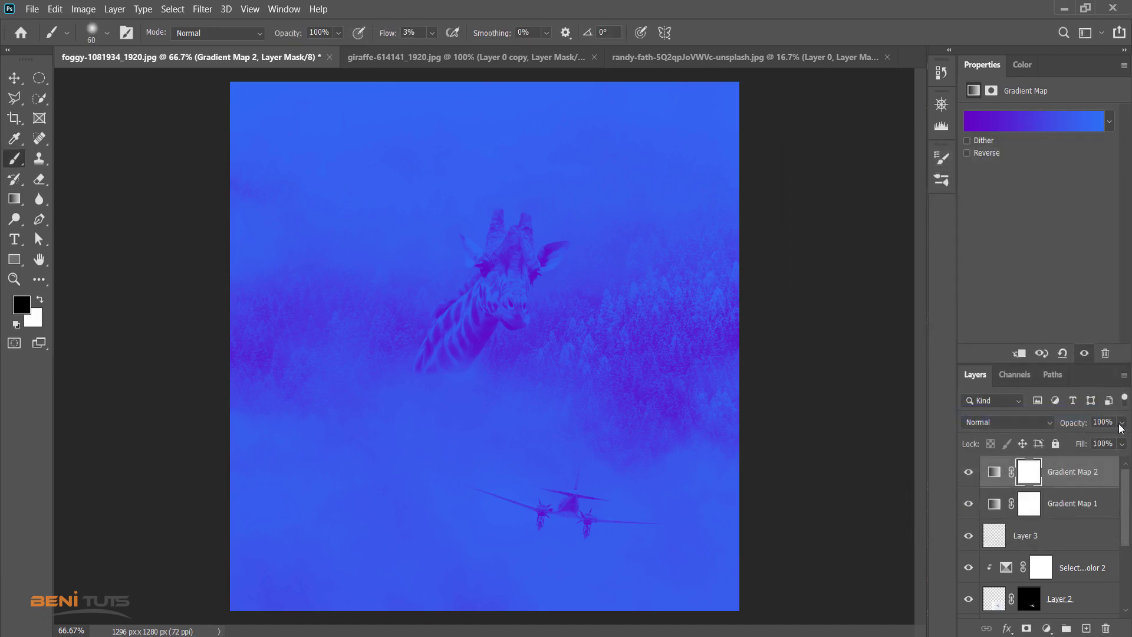
left_click_drag(1120, 425, 1064, 441)
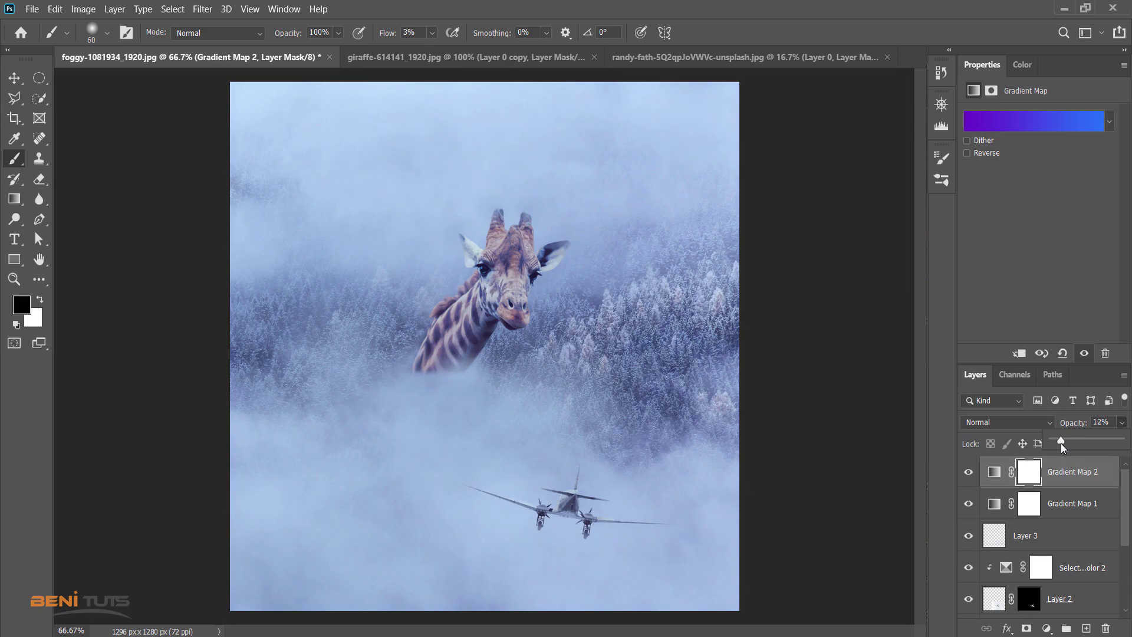
left_click(968, 472)
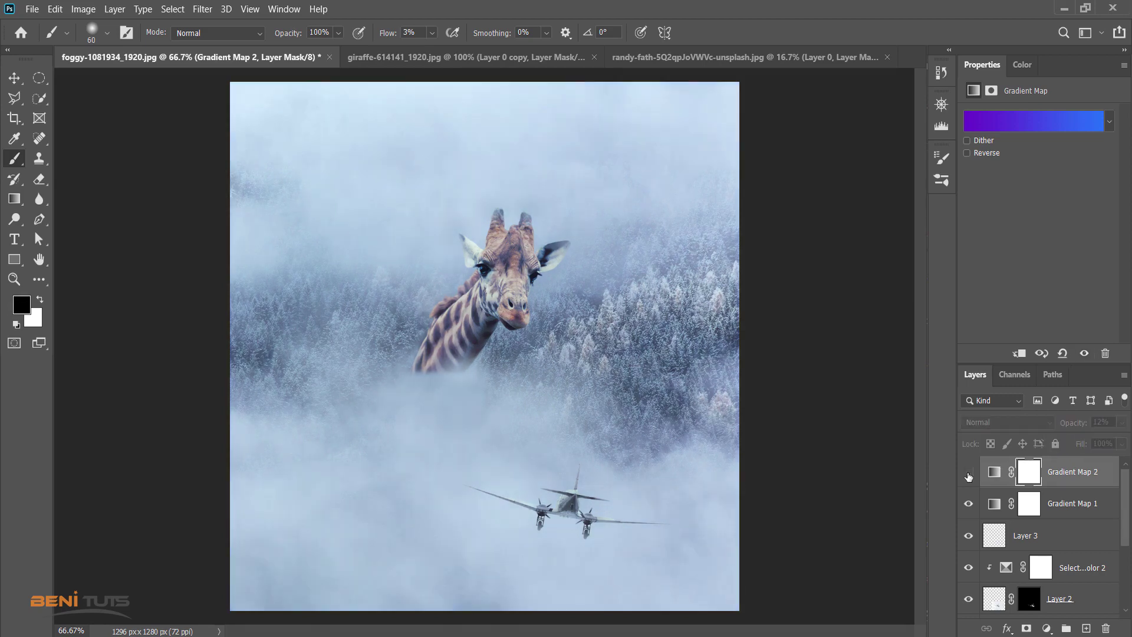
left_click(968, 473)
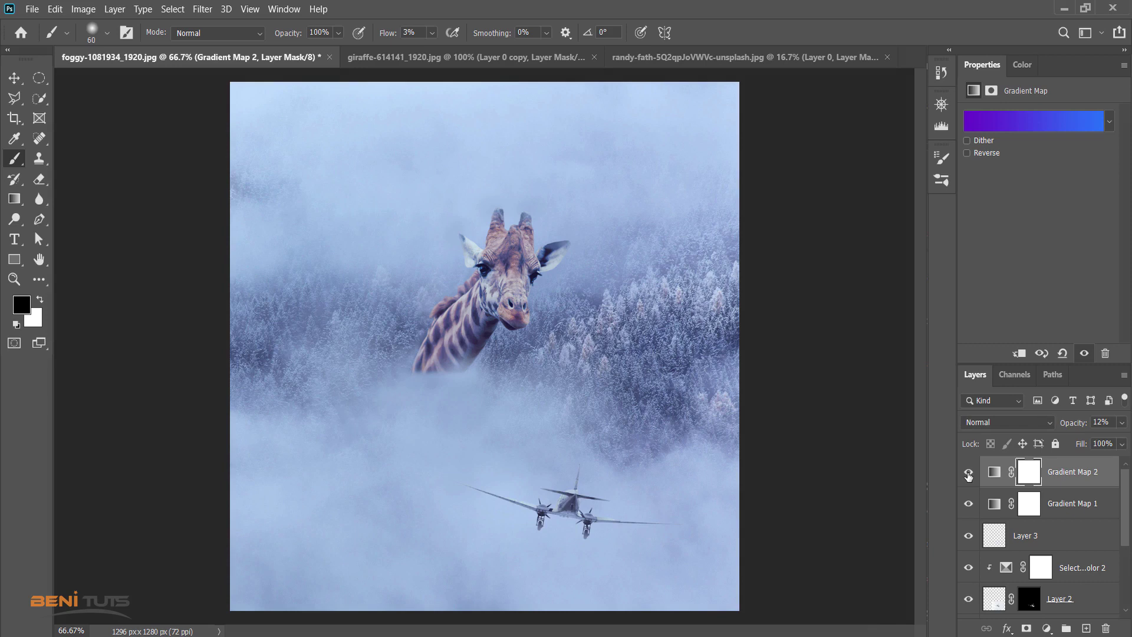
left_click(1121, 422)
left_click_drag(1062, 440, 1058, 441)
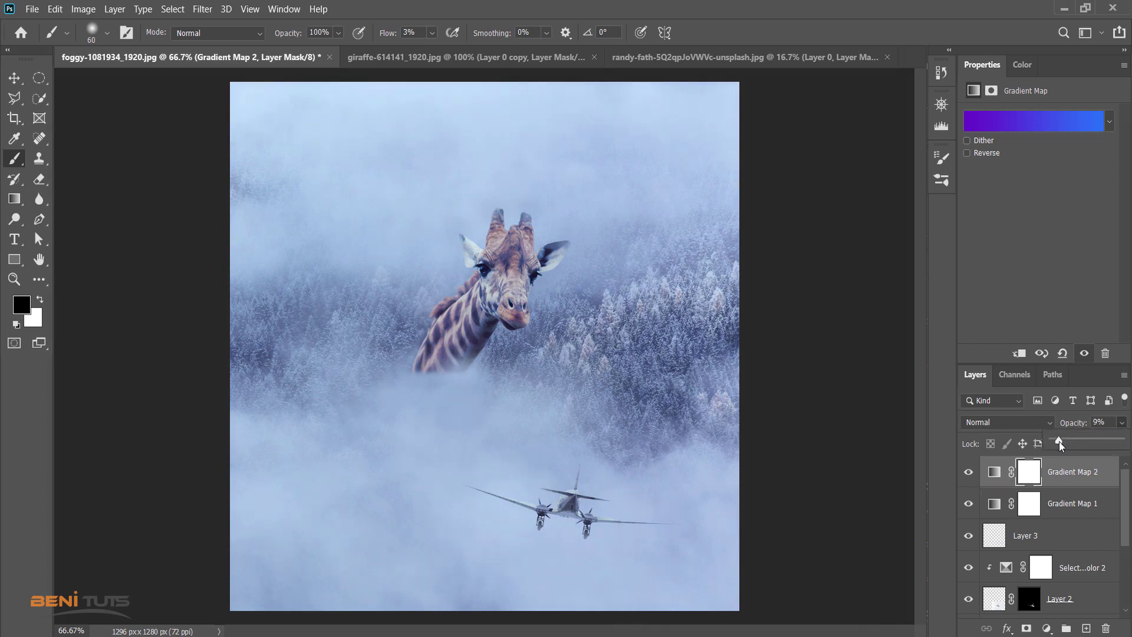
left_click(968, 472)
left_click(15, 78)
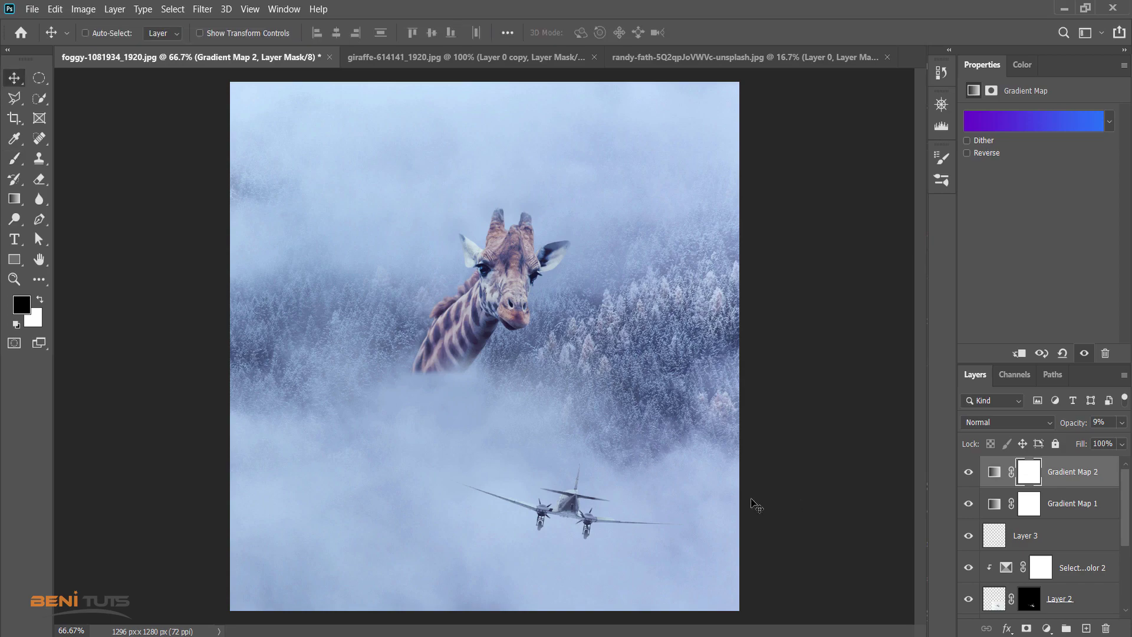